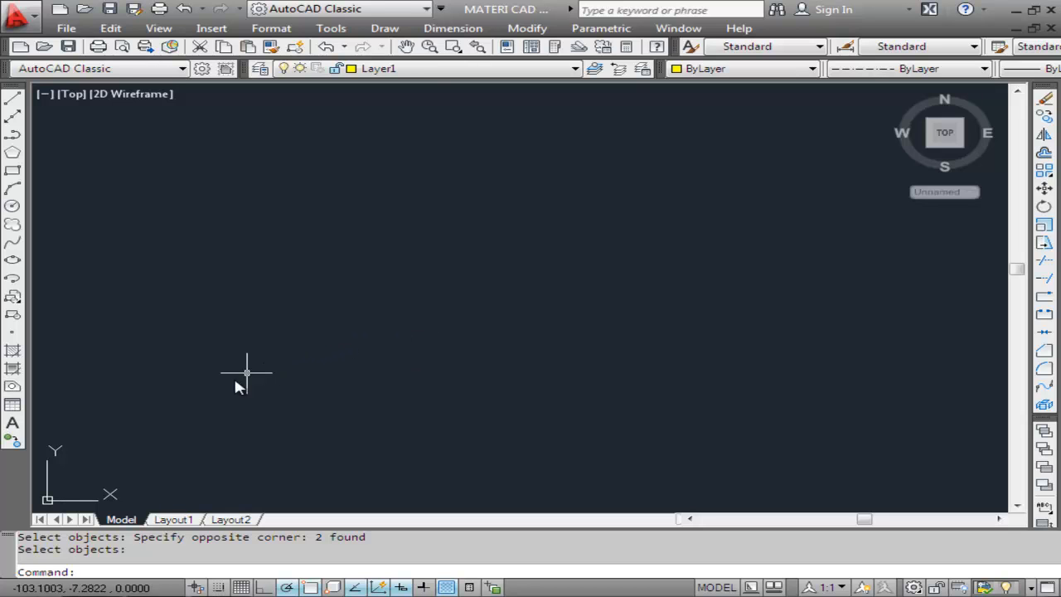
Switch the drawing view to SW Isometric.
click(162, 29)
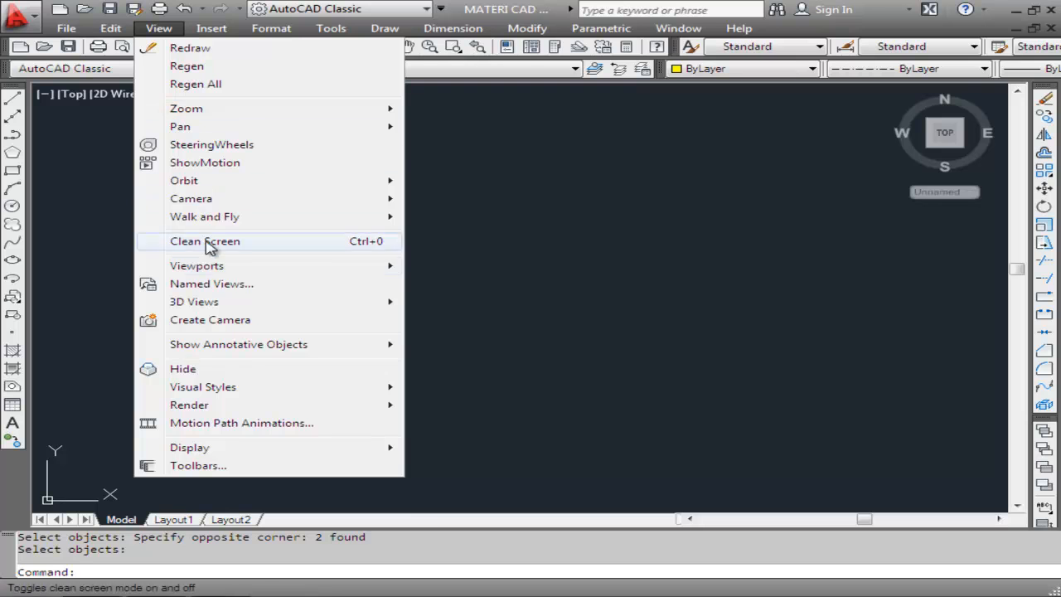
mouse_move(229, 304)
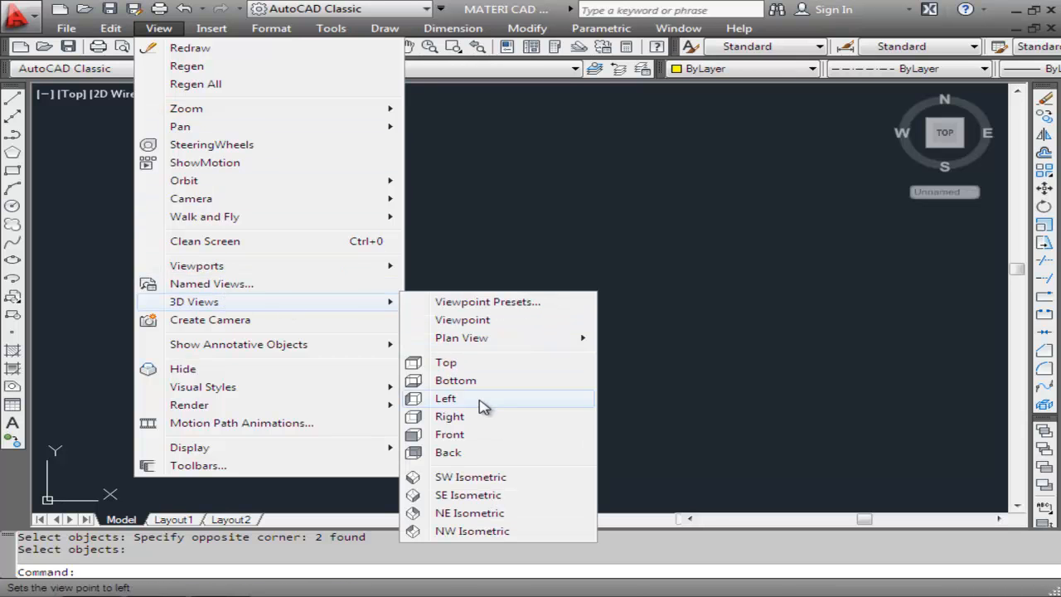
click(470, 479)
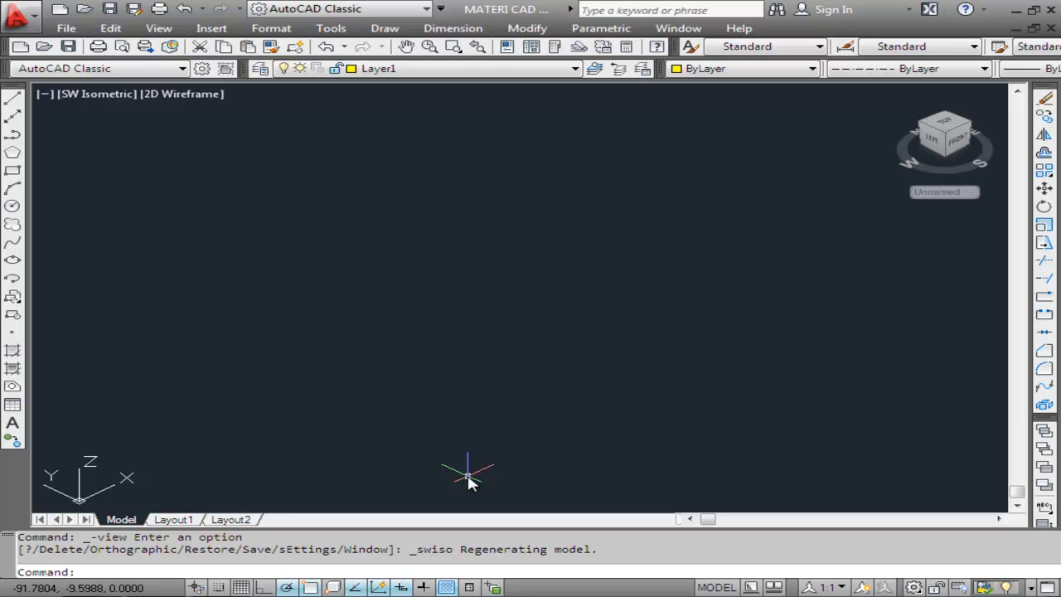
Draw a freehand rectangle on Layer2 as the base profile in the empty drawing area.
click(575, 71)
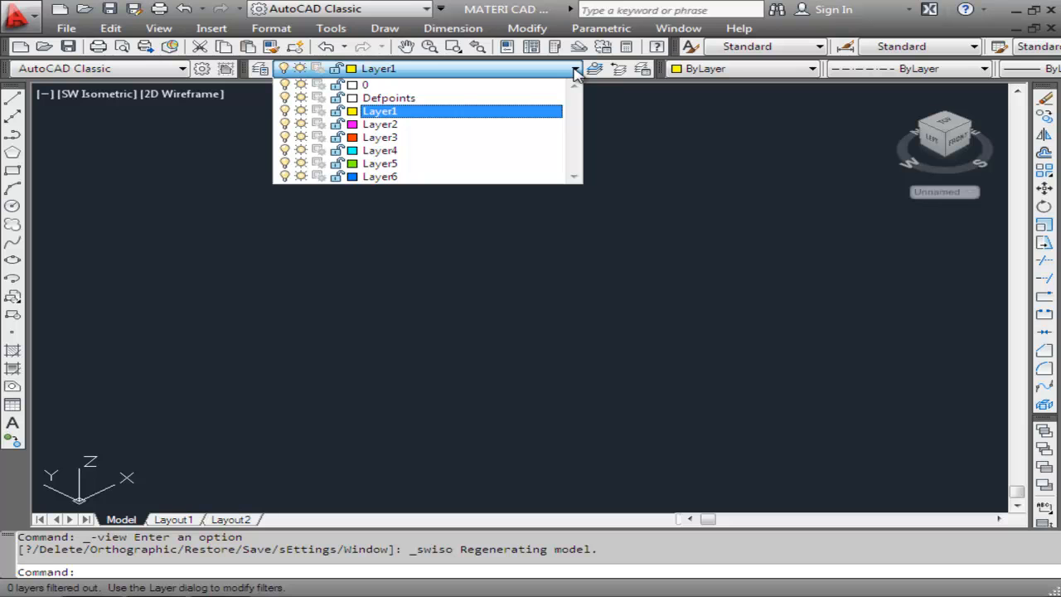
click(398, 126)
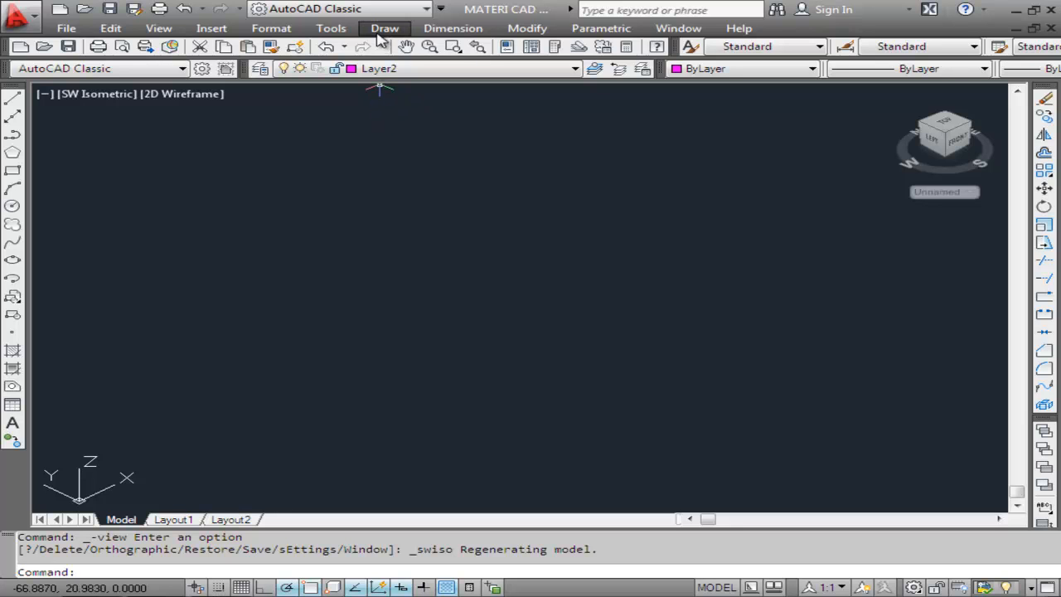
click(383, 30)
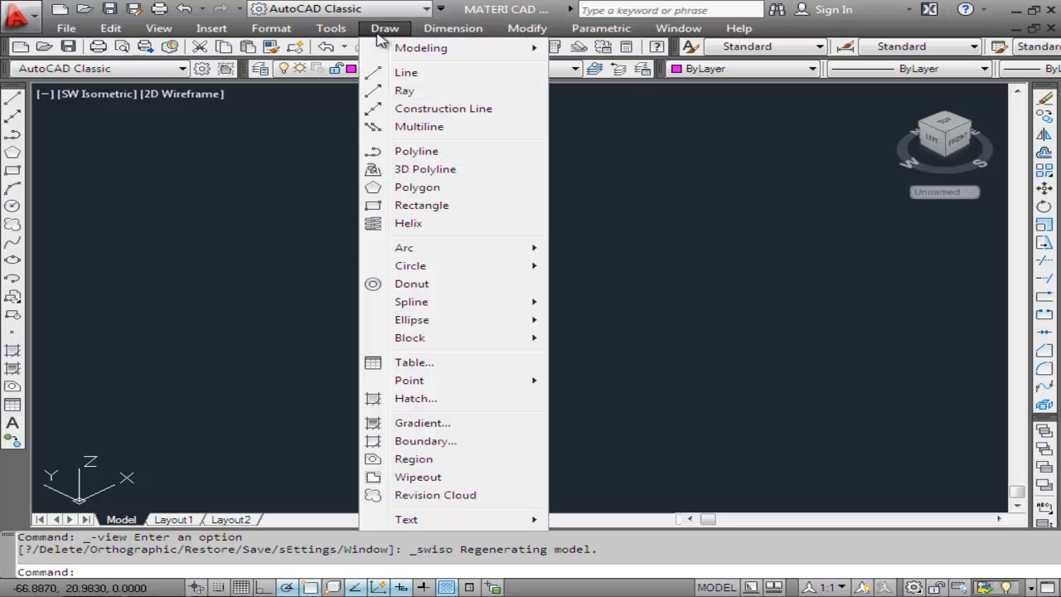
click(411, 207)
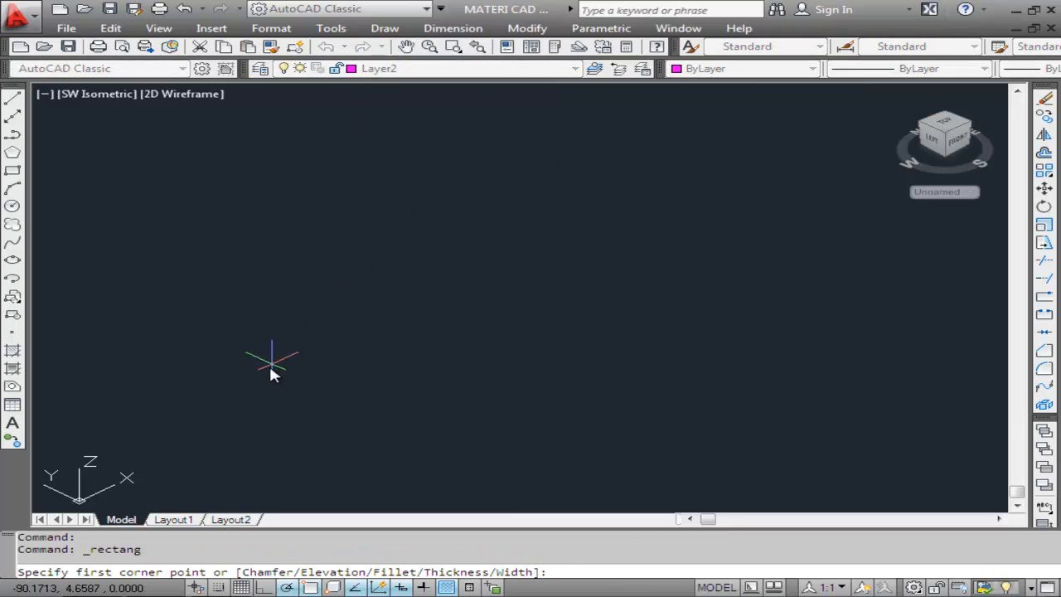
click(263, 389)
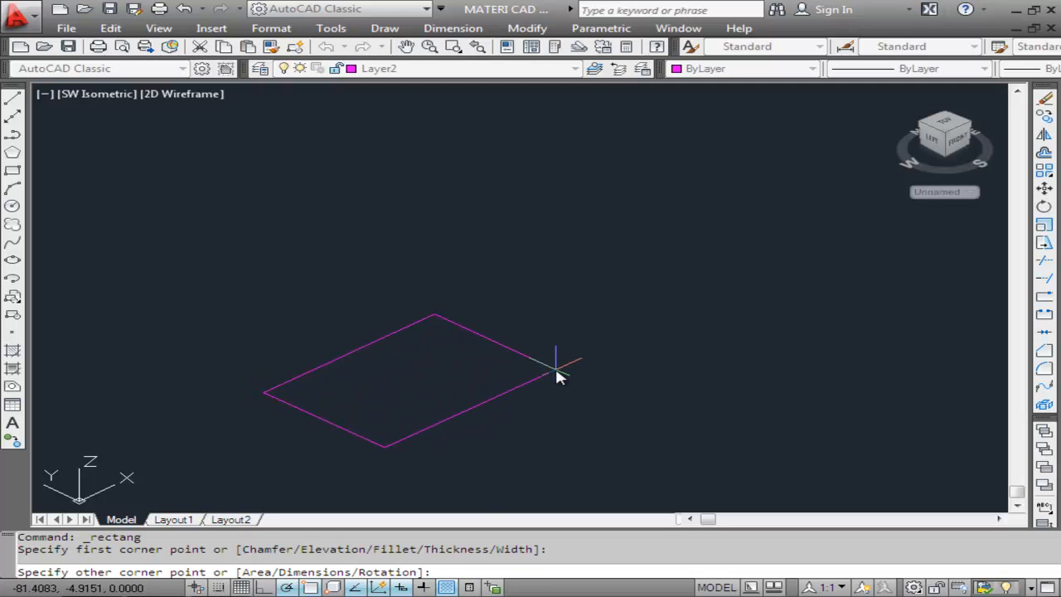
click(557, 370)
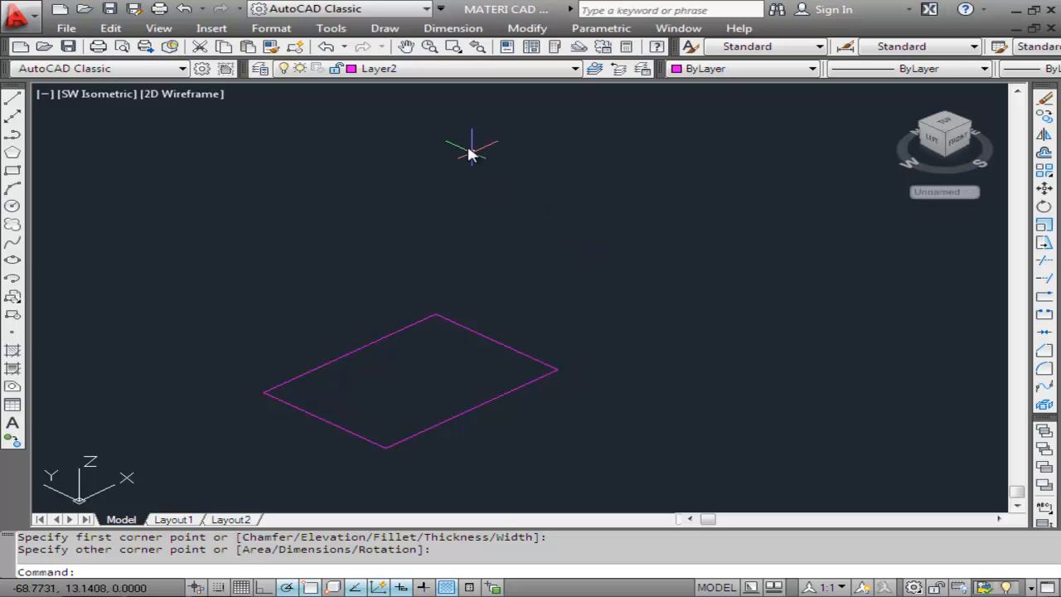
Extrude the rectangle upward into a solid box about 11.57 units high.
click(385, 30)
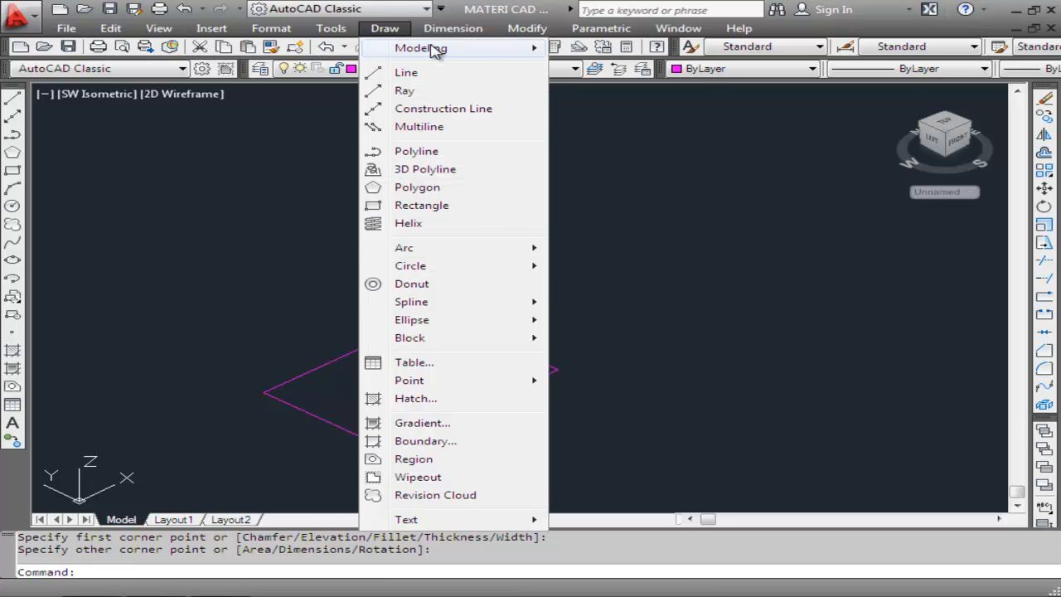
mouse_move(433, 50)
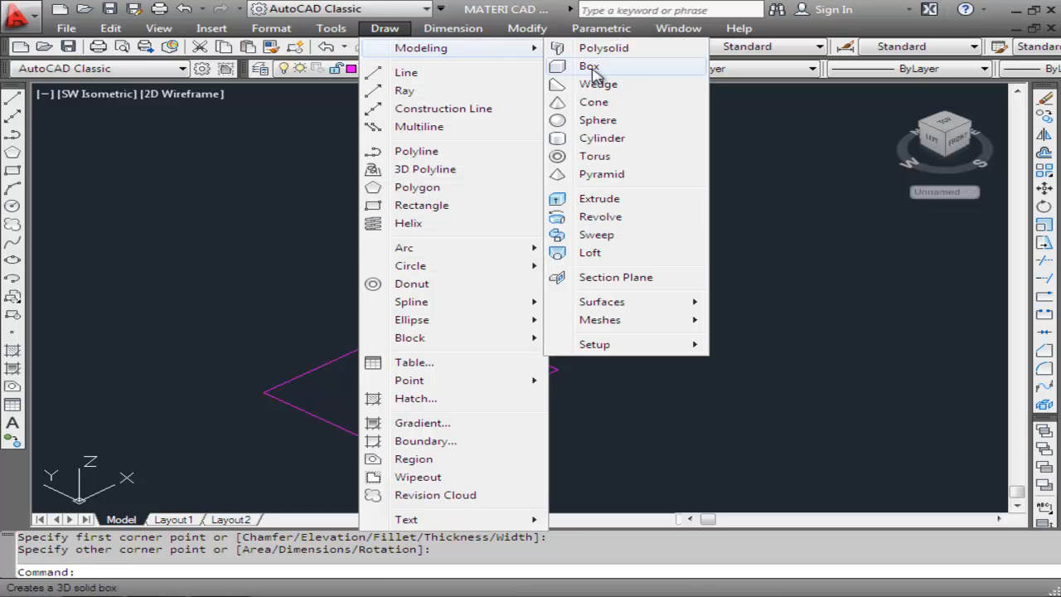
click(605, 200)
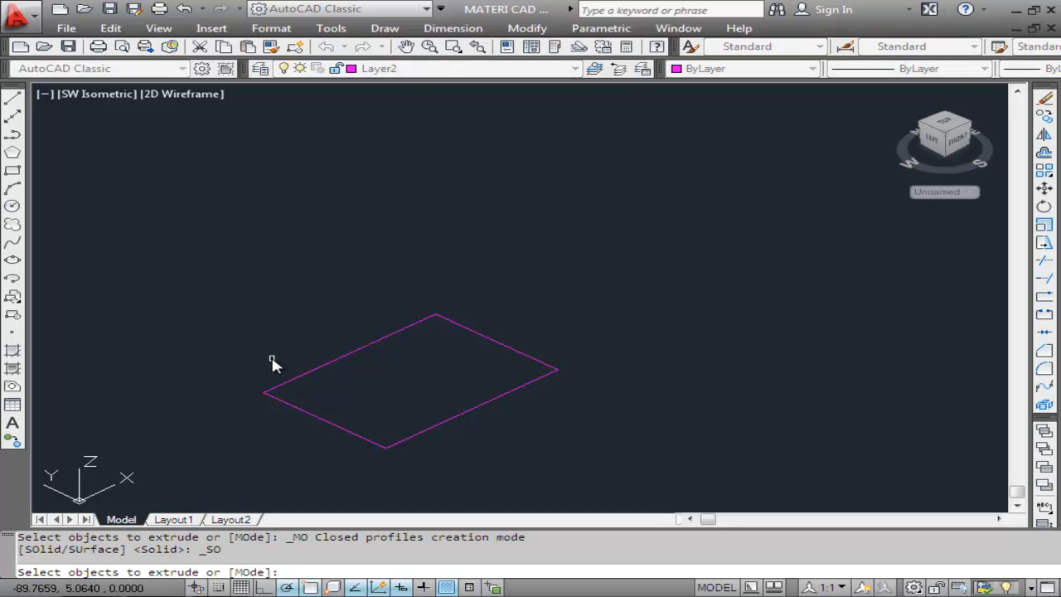
click(316, 369)
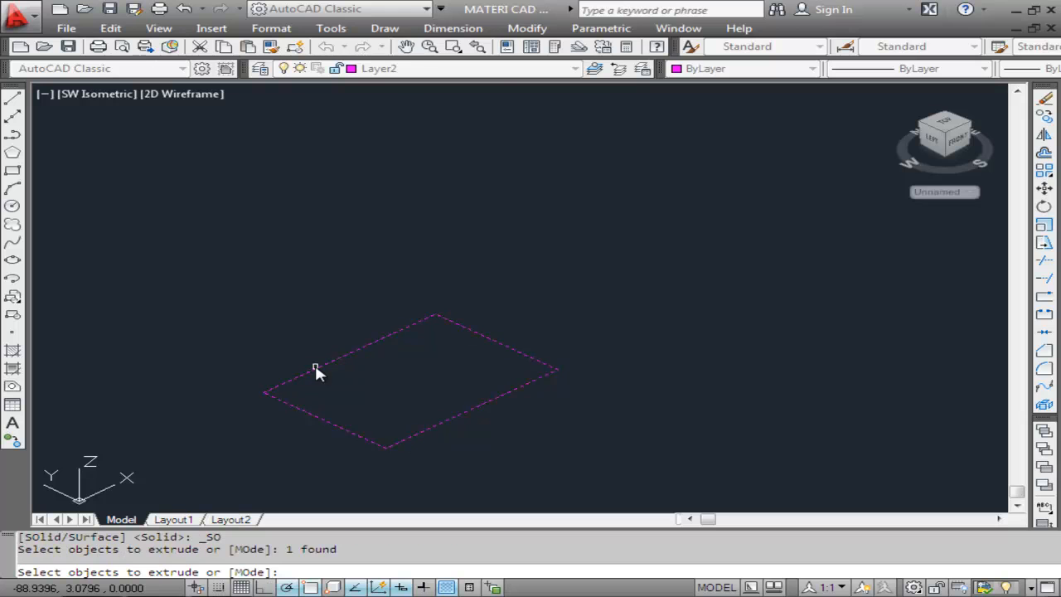
key(Return)
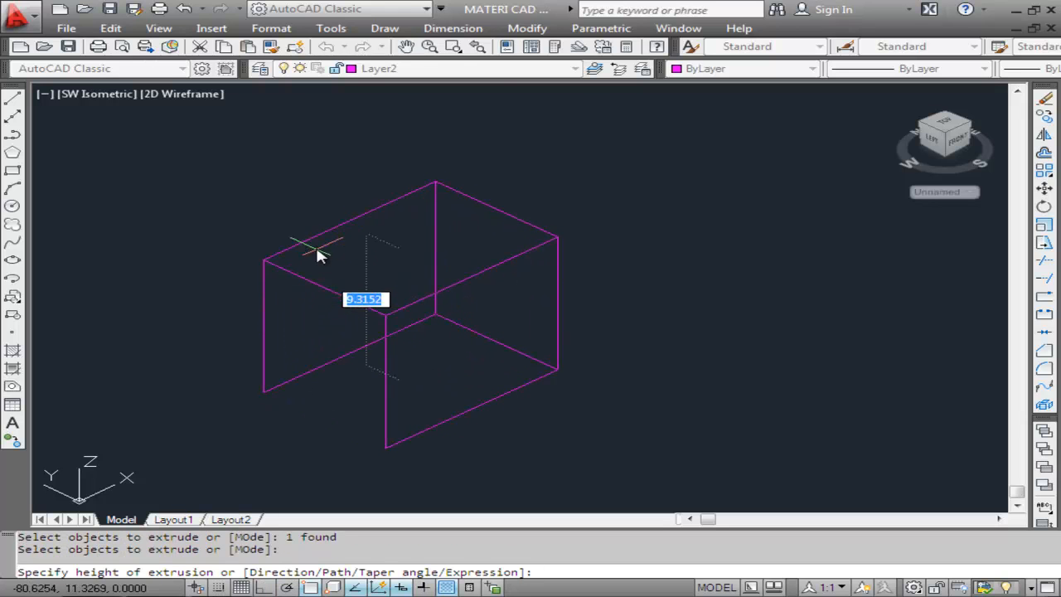
click(324, 219)
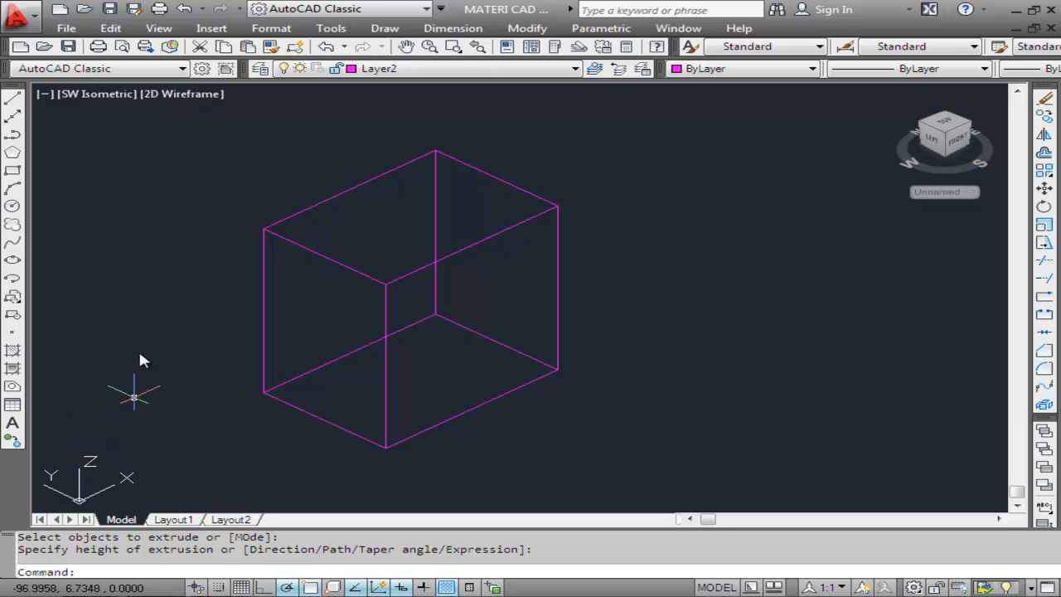
View the box in the Realistic visual style and return it to 2D Wireframe.
click(159, 29)
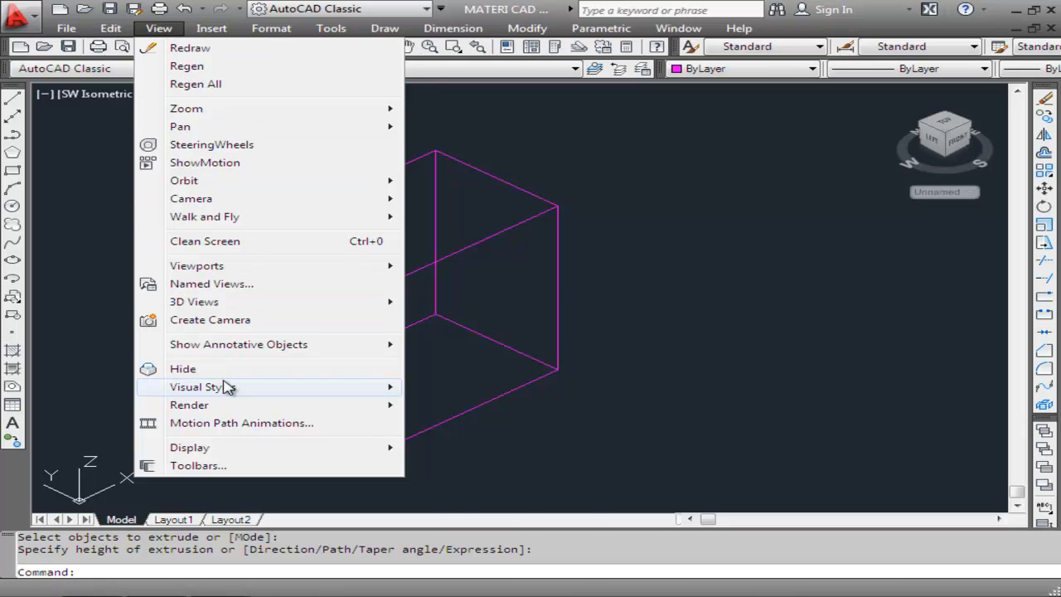
mouse_move(226, 389)
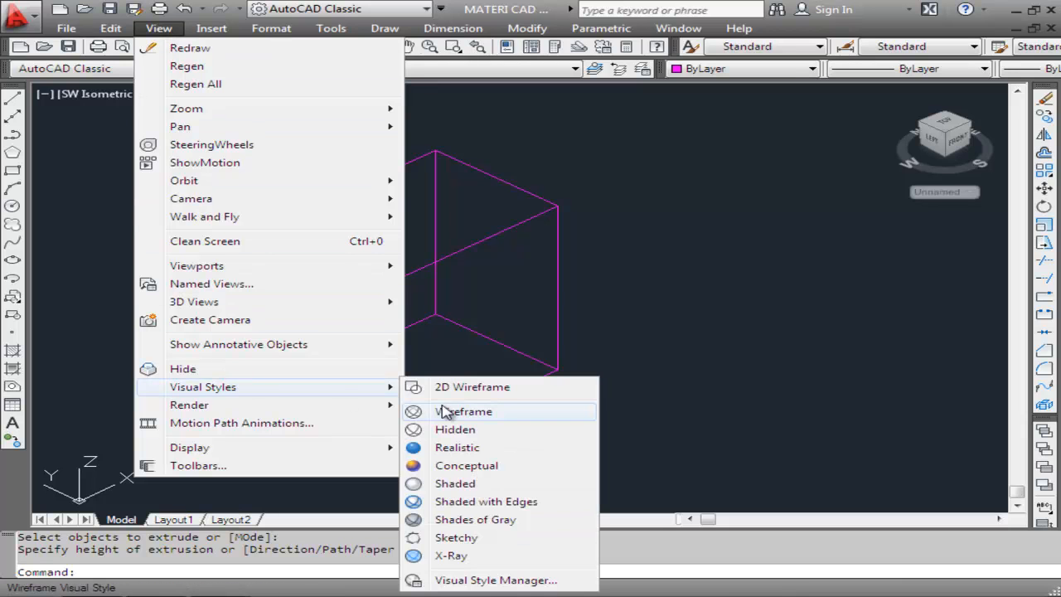
click(456, 448)
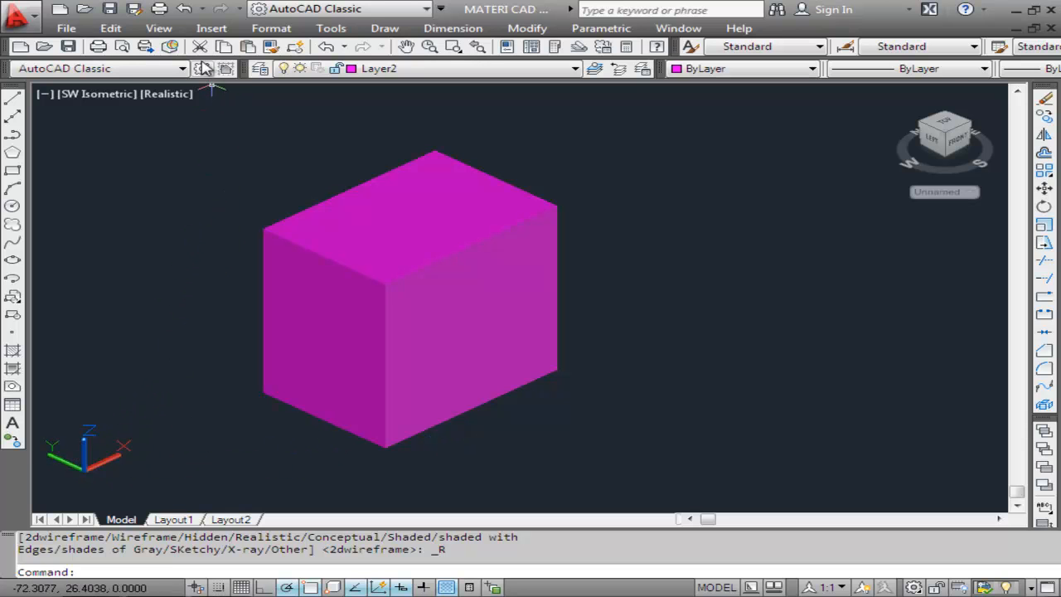
click(164, 30)
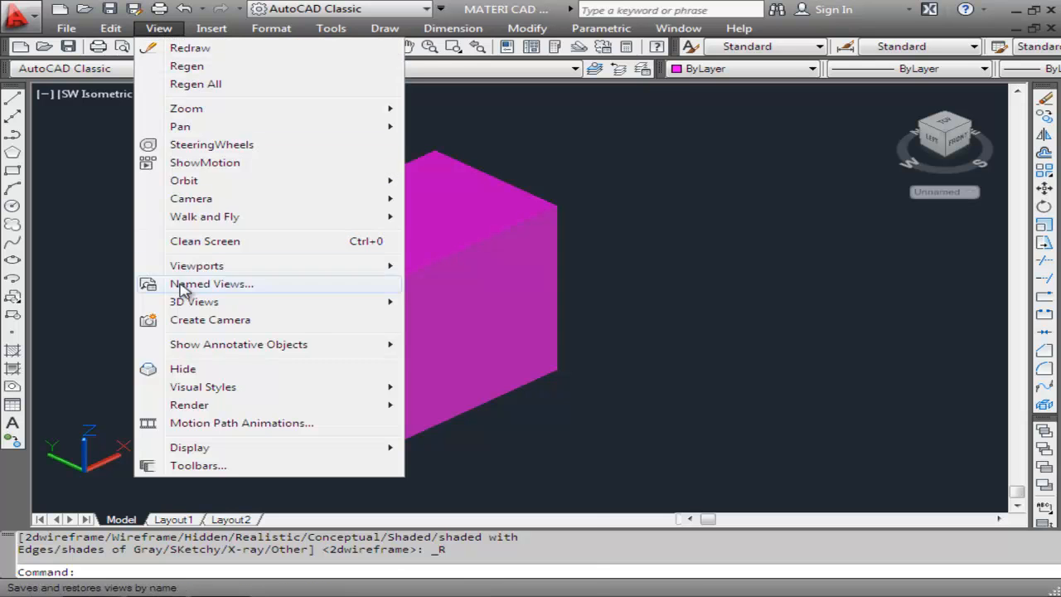
mouse_move(204, 393)
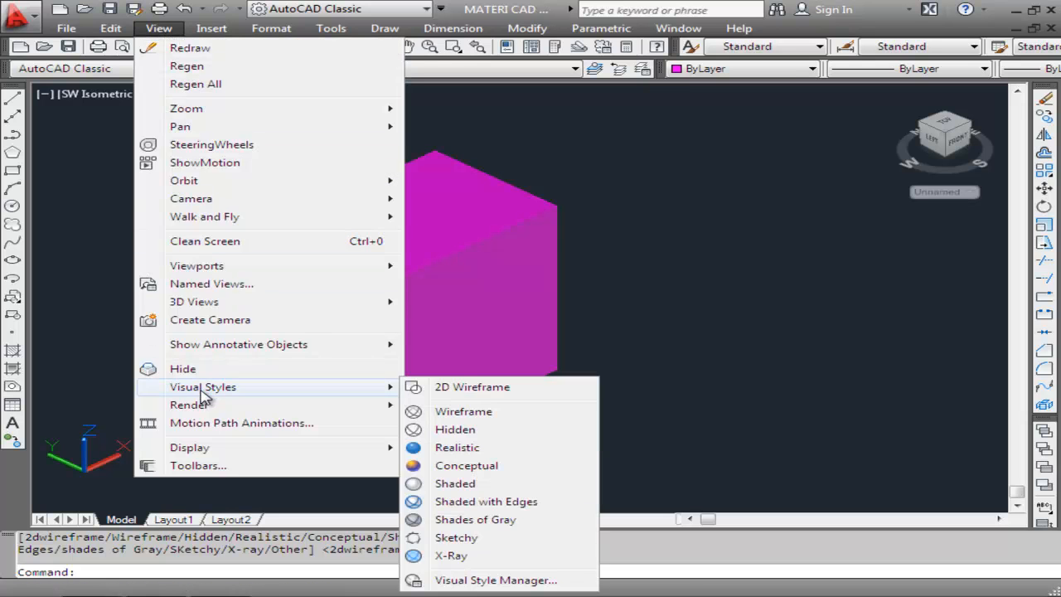
click(483, 391)
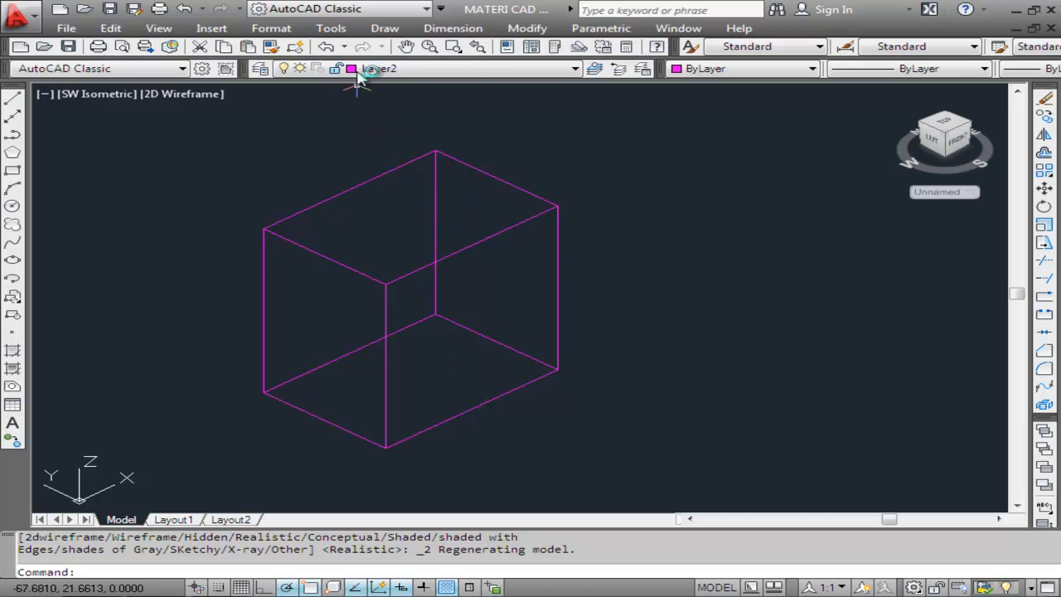
Draw a diagonal construction line across the box's top face, from its leftmost corner to its rightmost corner.
click(383, 28)
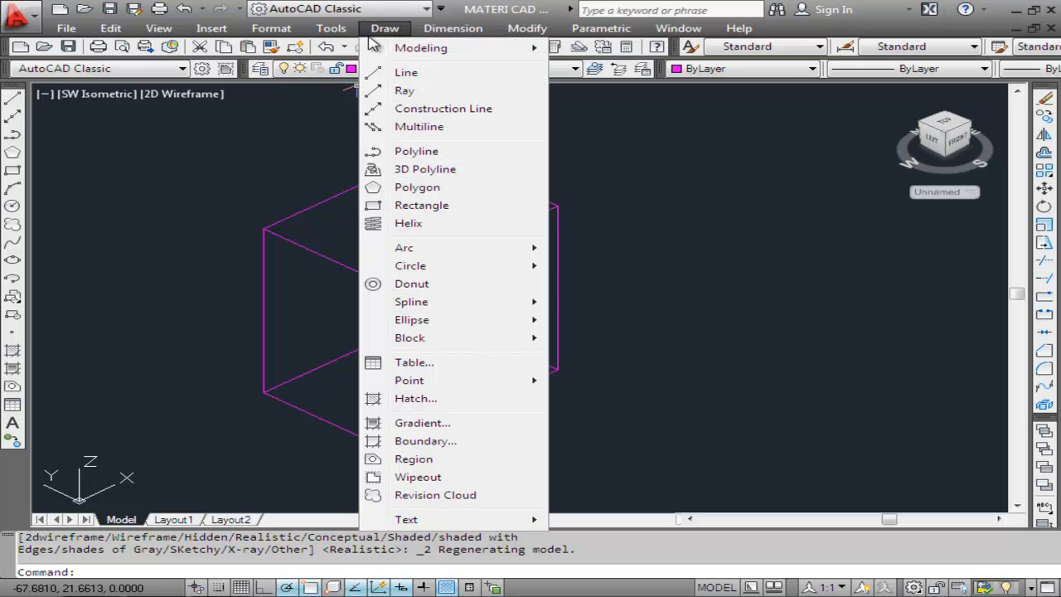
click(375, 72)
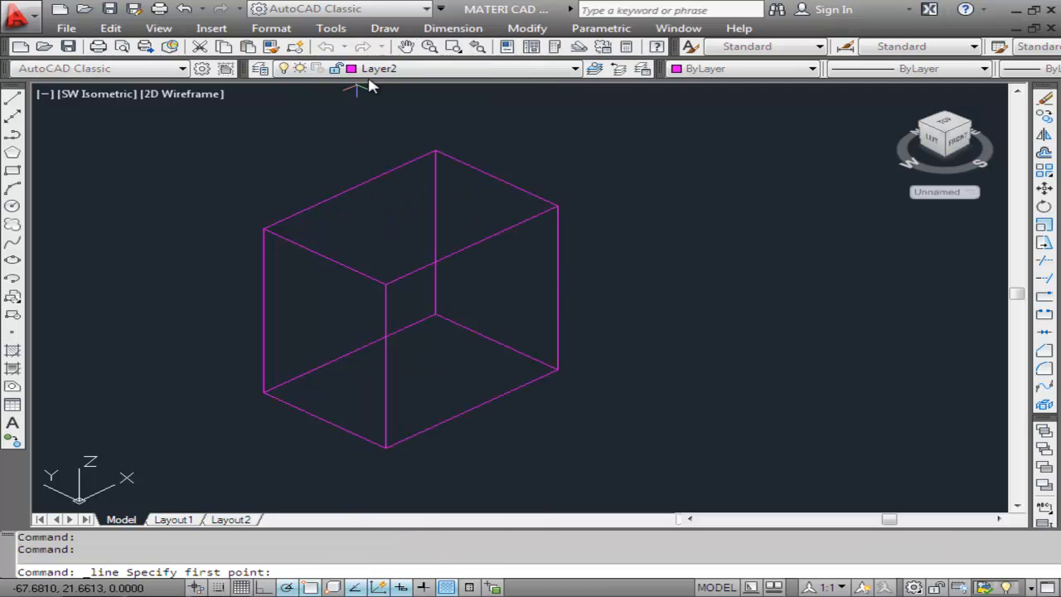
click(264, 228)
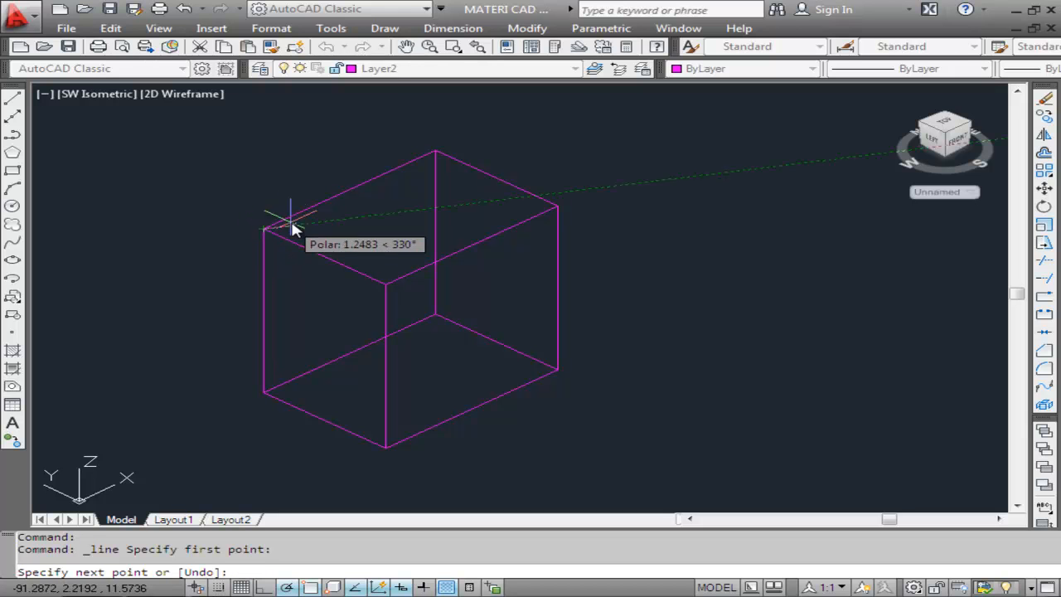
click(557, 206)
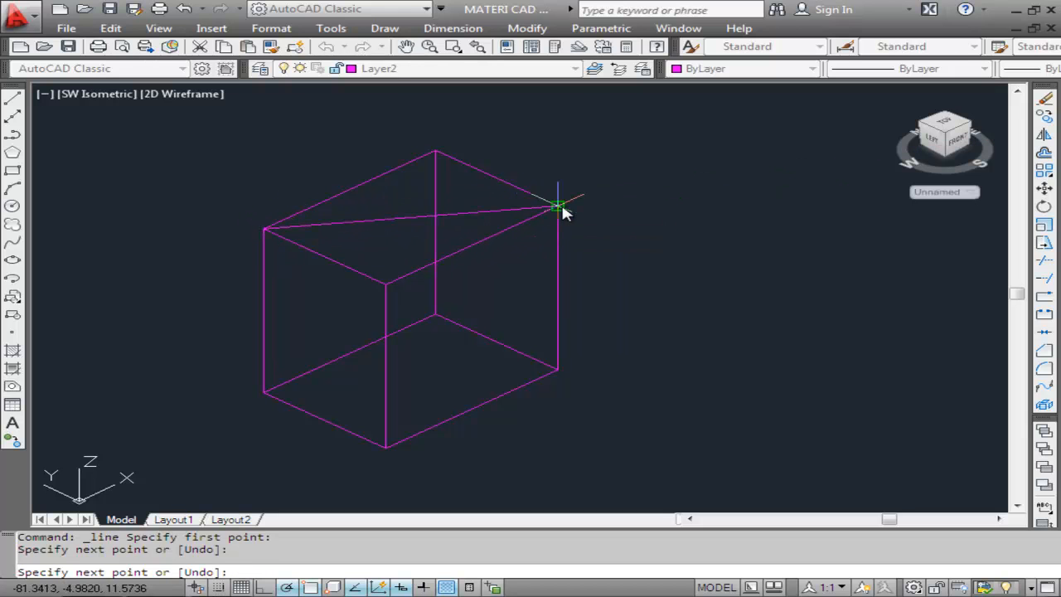
key(Return)
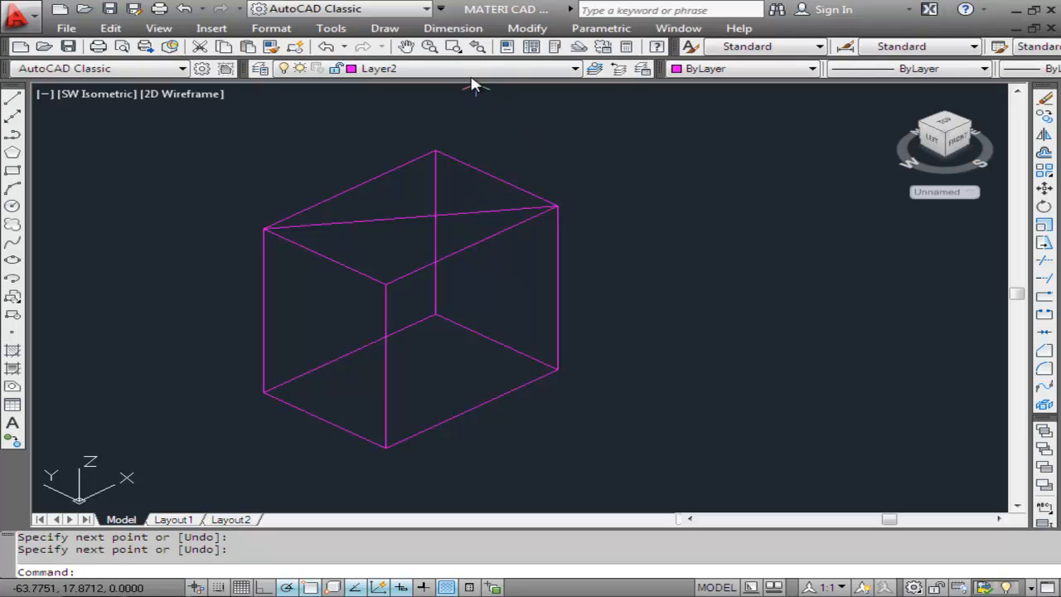
Draw a circle on Layer5 centred at the midpoint of the top face's diagonal, and erase the diagonal line.
click(512, 70)
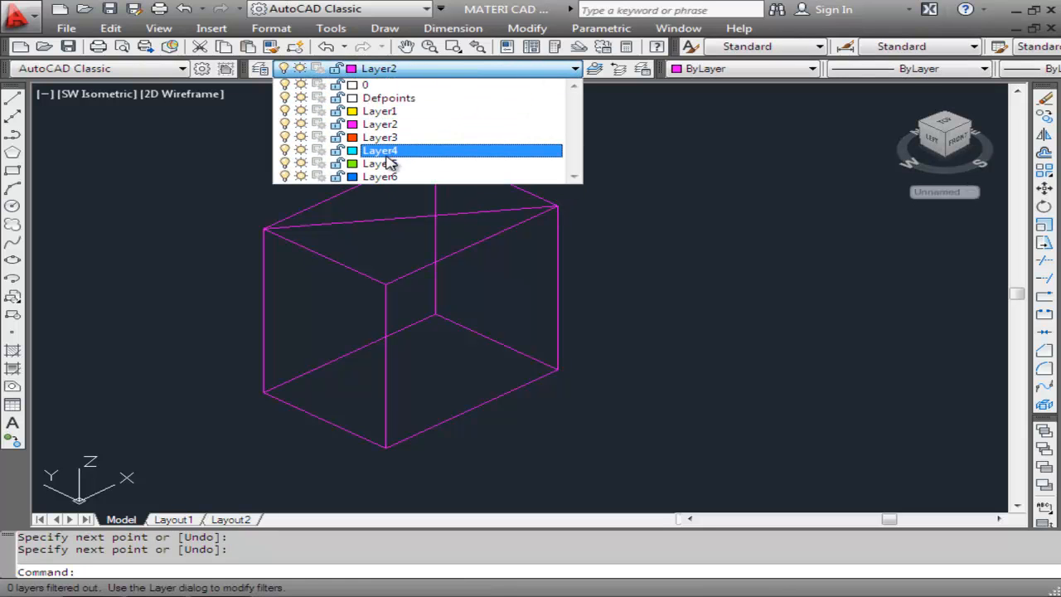
click(383, 164)
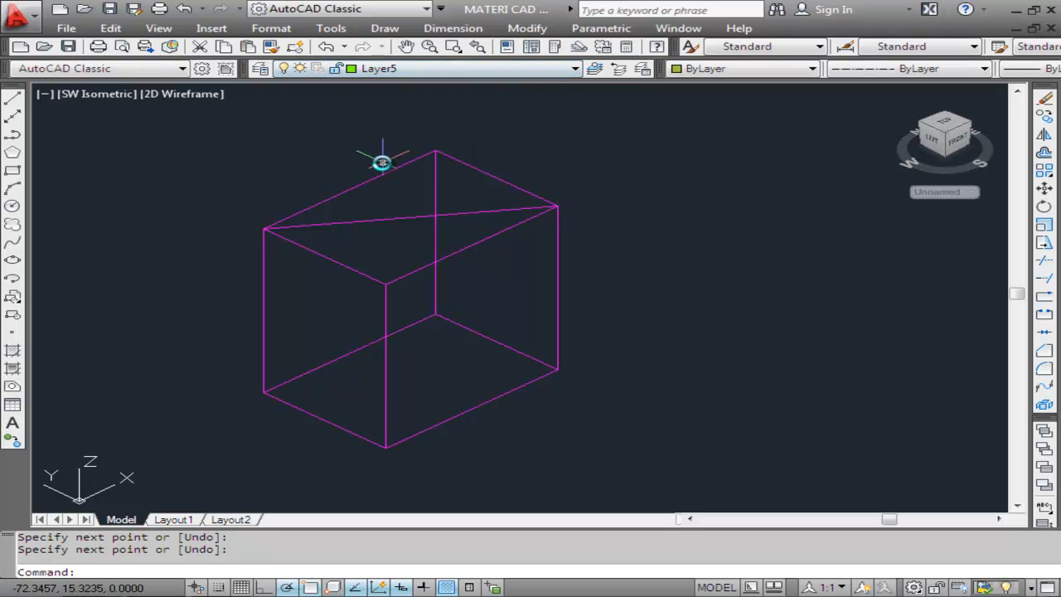
click(384, 30)
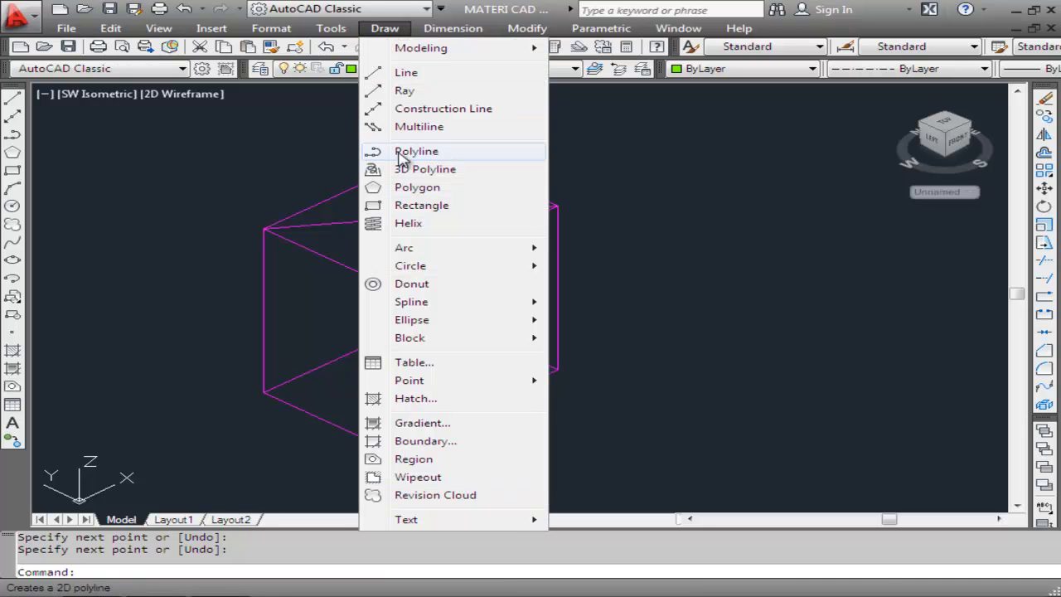
mouse_move(412, 265)
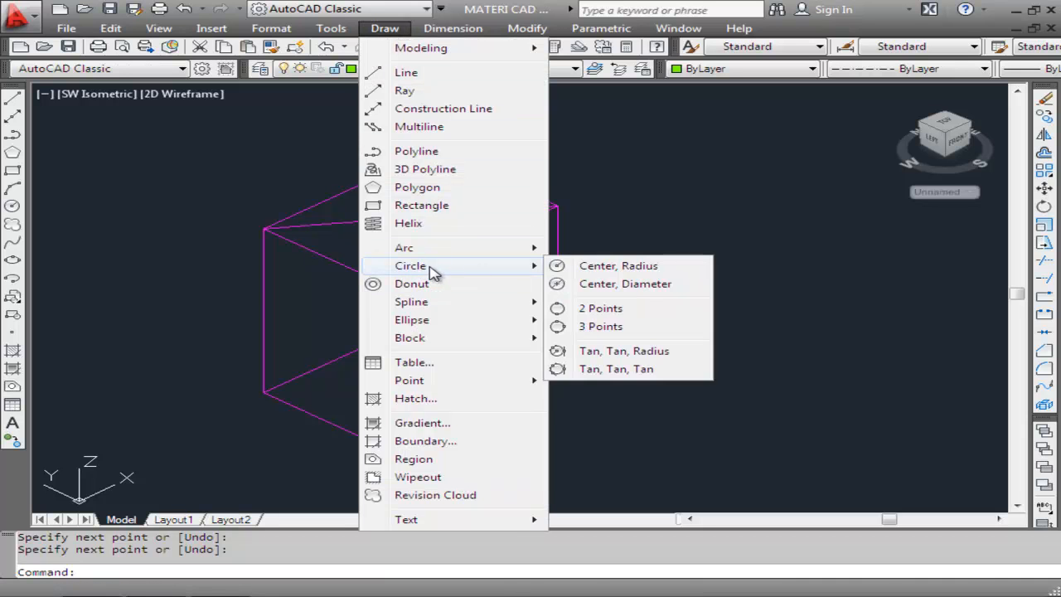
click(598, 267)
click(414, 221)
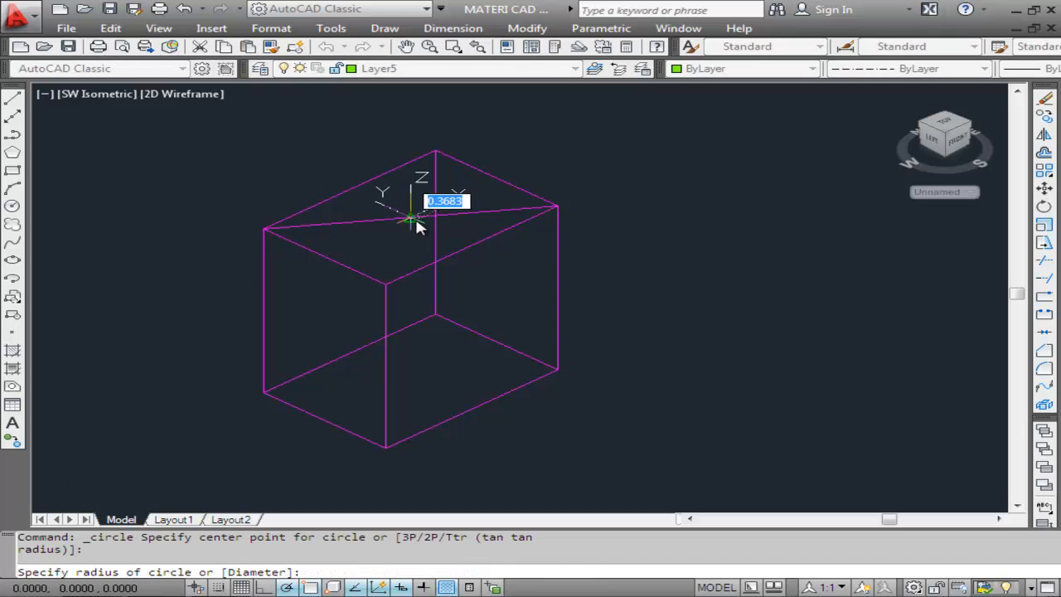
click(367, 232)
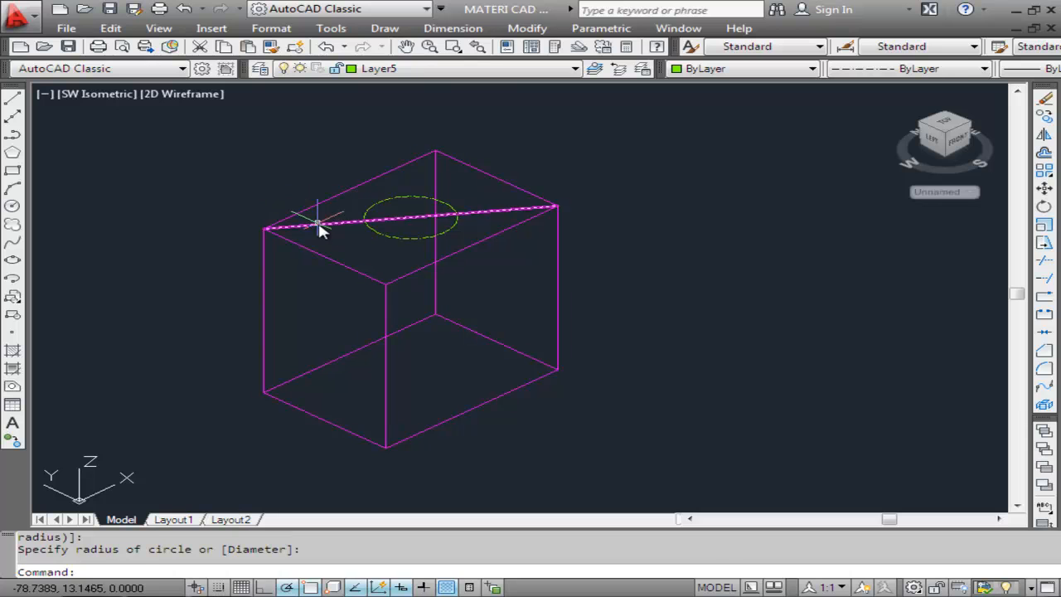
click(328, 225)
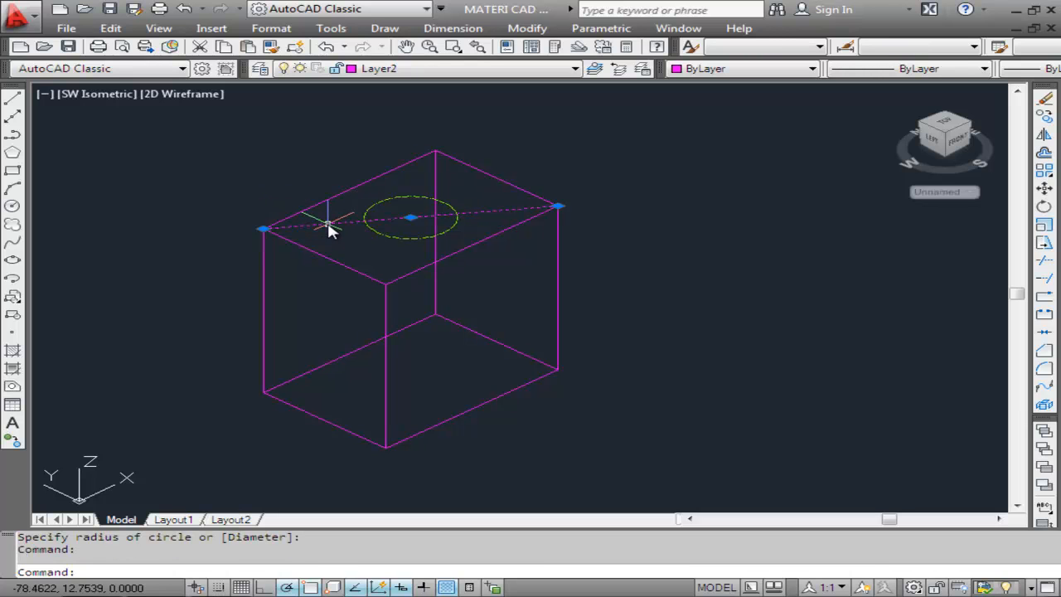
key(Delete)
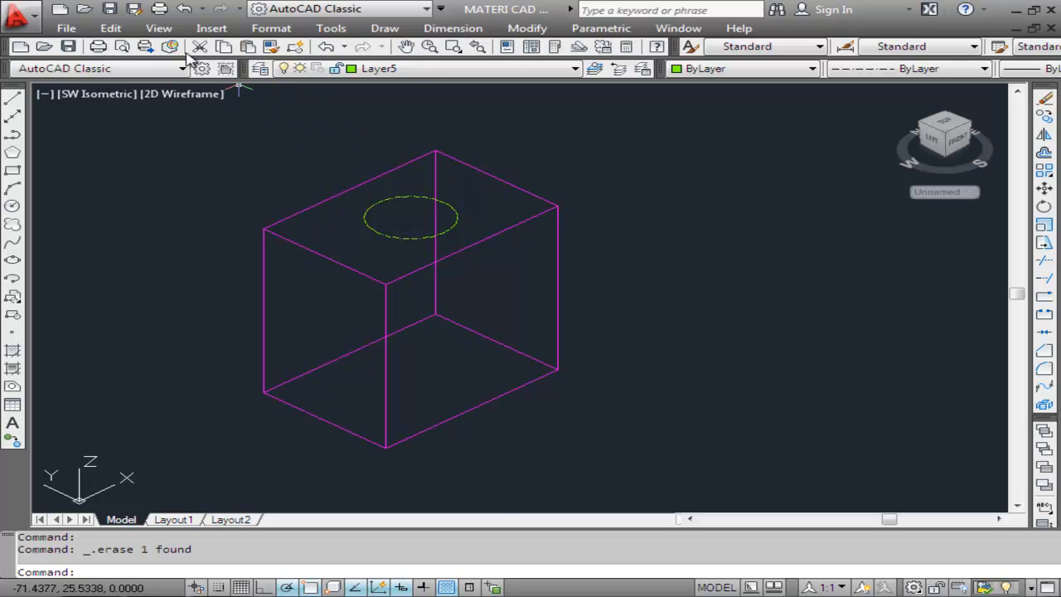
Extrude the circle on the box's top face upward into a solid cylinder about 9.17 units high.
click(164, 33)
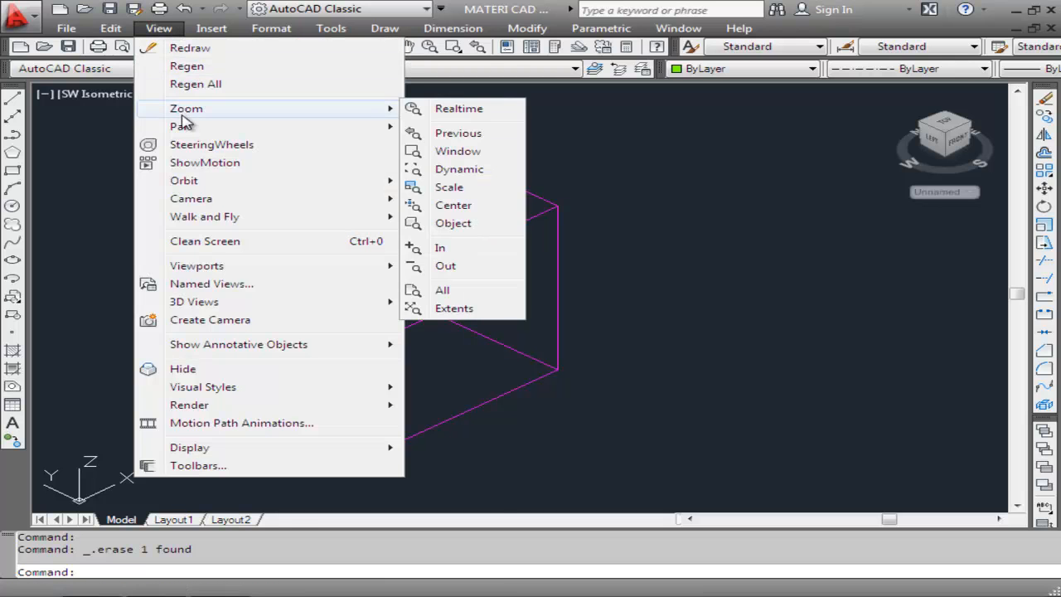
mouse_move(184, 129)
click(444, 126)
drag(450, 147, 450, 219)
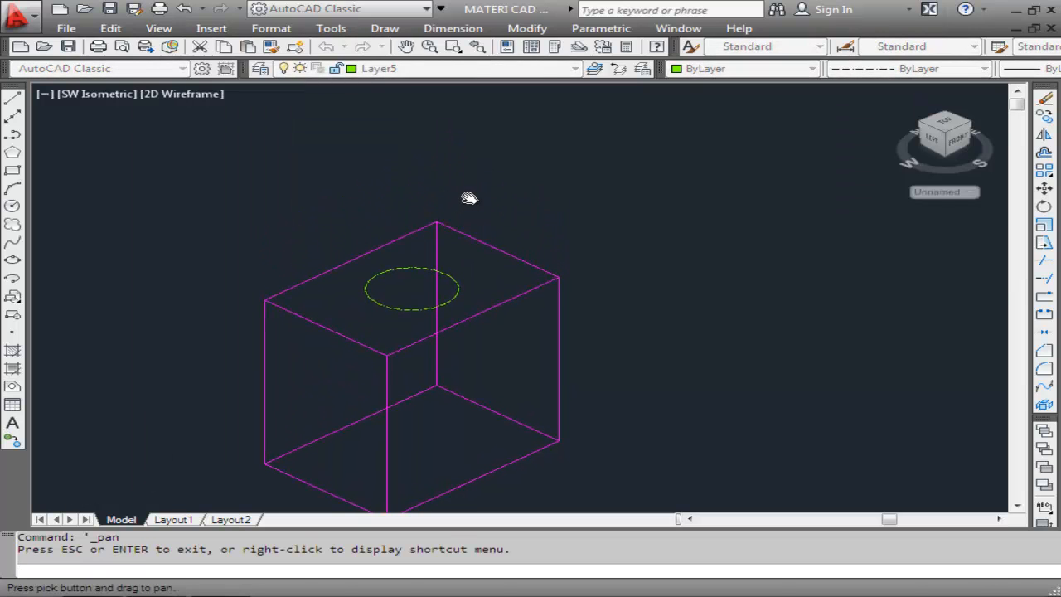
key(Escape)
click(386, 30)
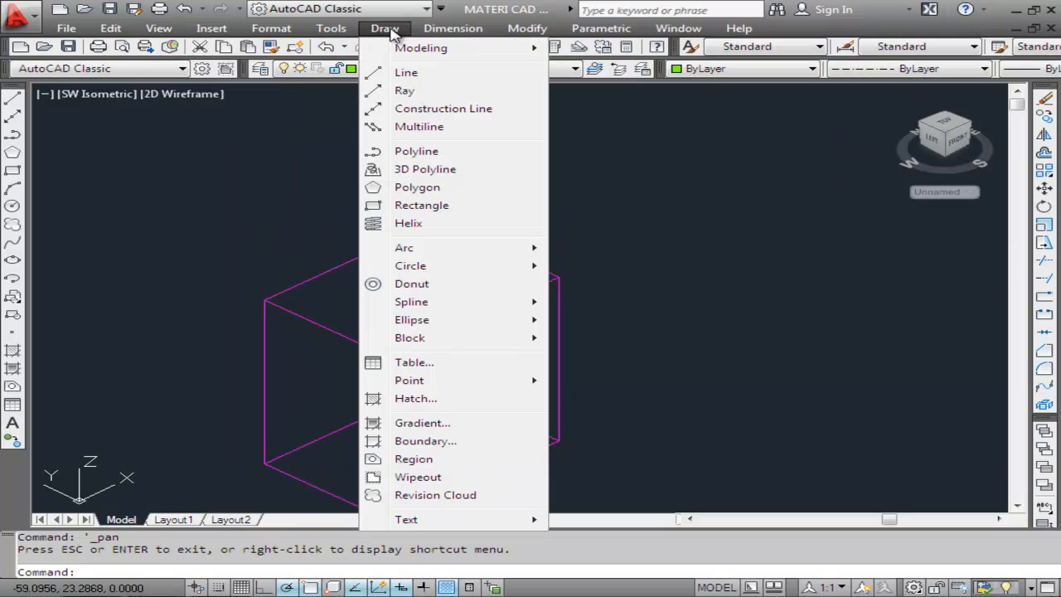
mouse_move(421, 48)
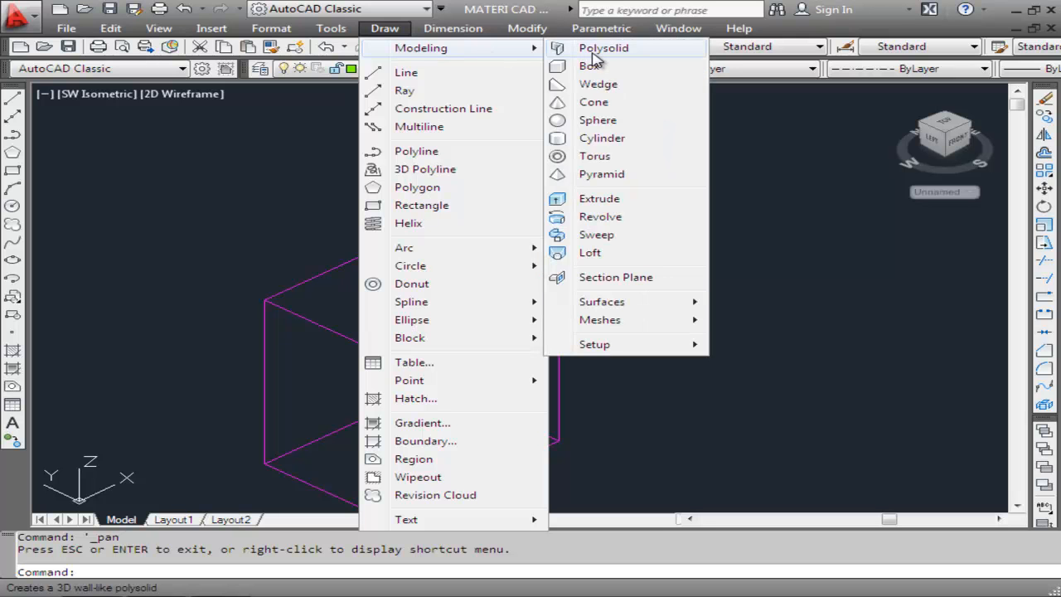
click(592, 202)
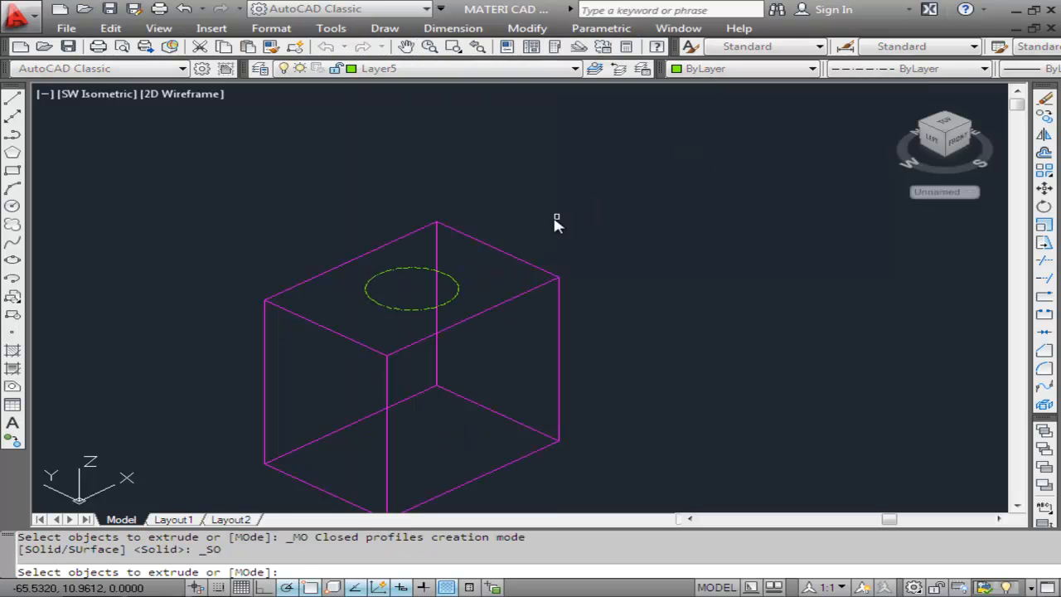
click(450, 281)
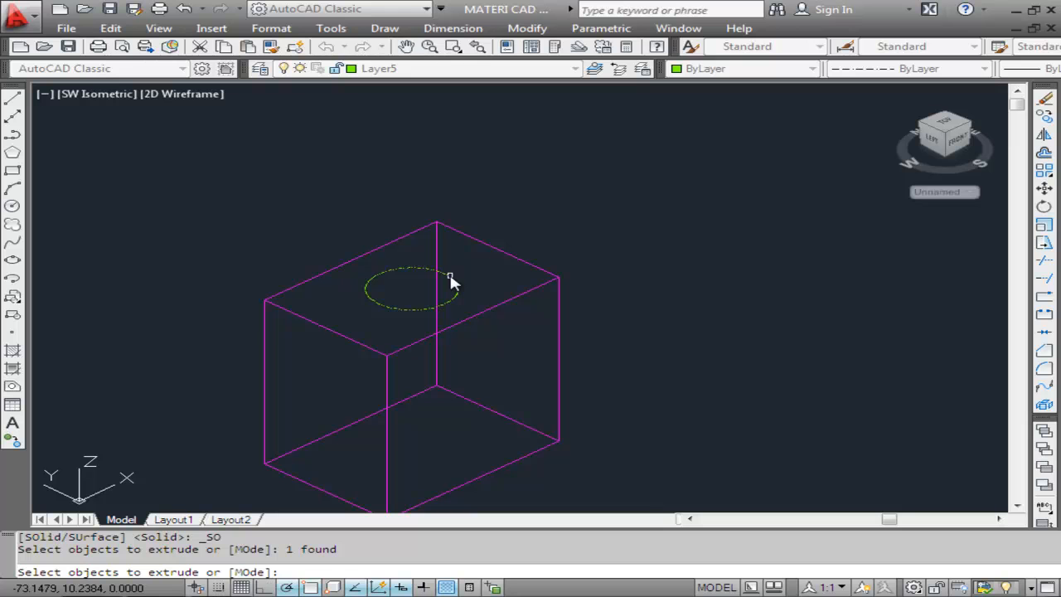
key(Return)
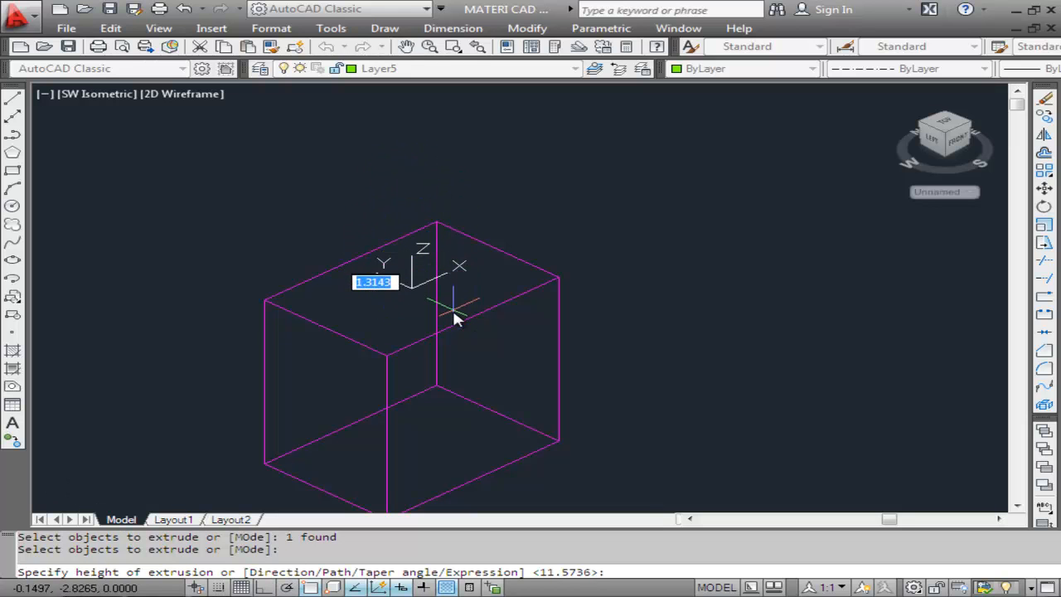
click(462, 166)
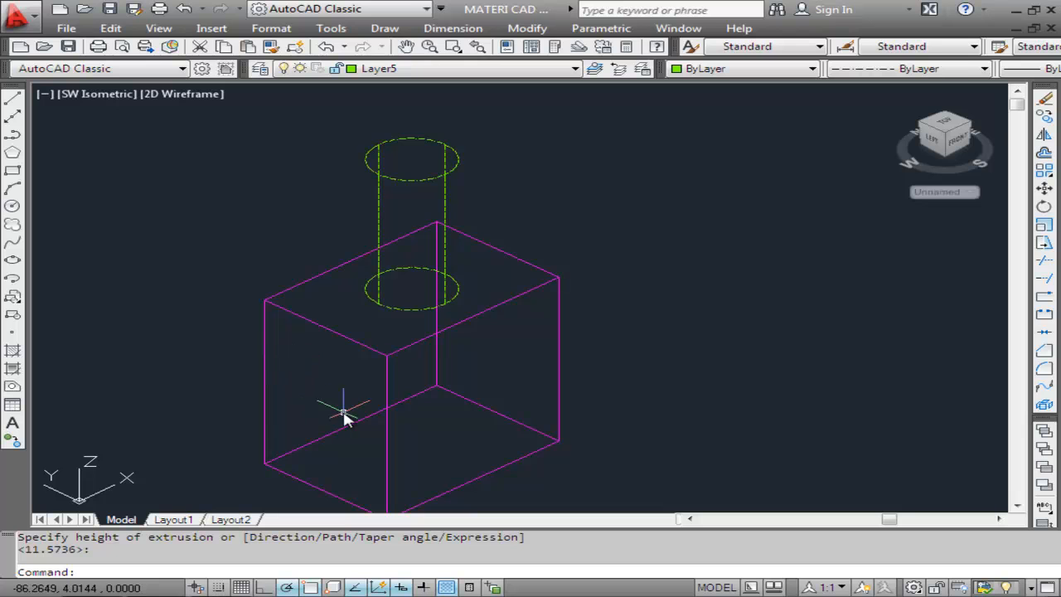
Draw a diagonal construction line across the box's left face, from its upper-left corner to its lower-right corner.
scroll(340, 401, down, 2)
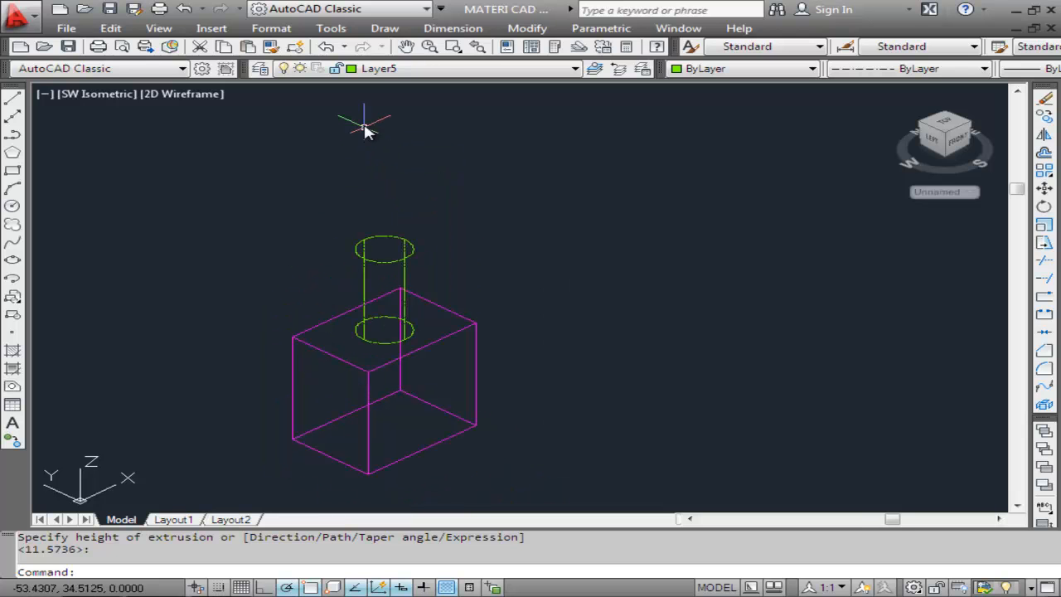
click(375, 33)
click(401, 73)
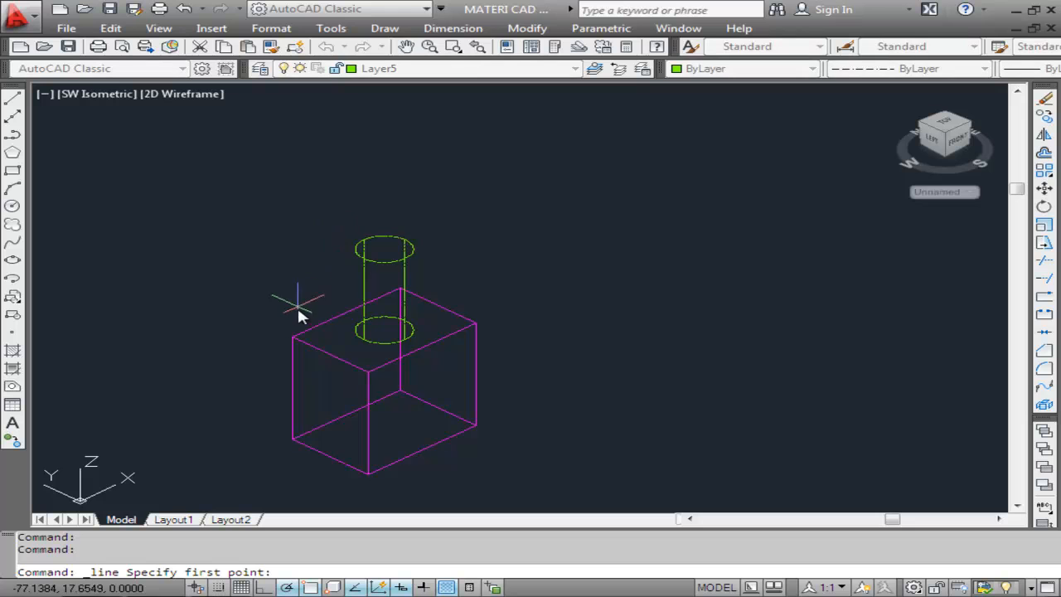
click(292, 337)
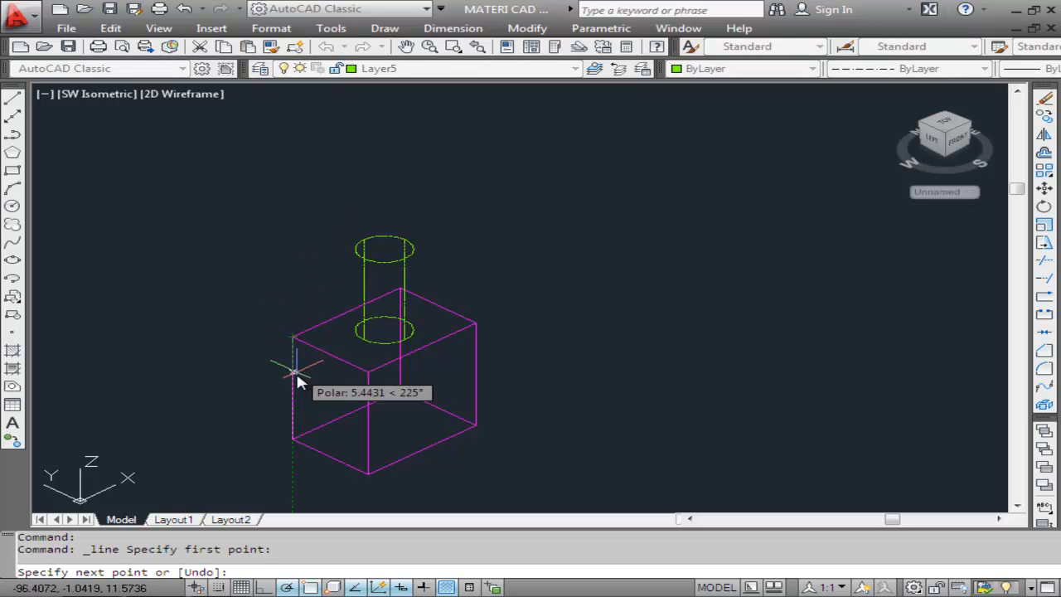
click(368, 473)
key(Return)
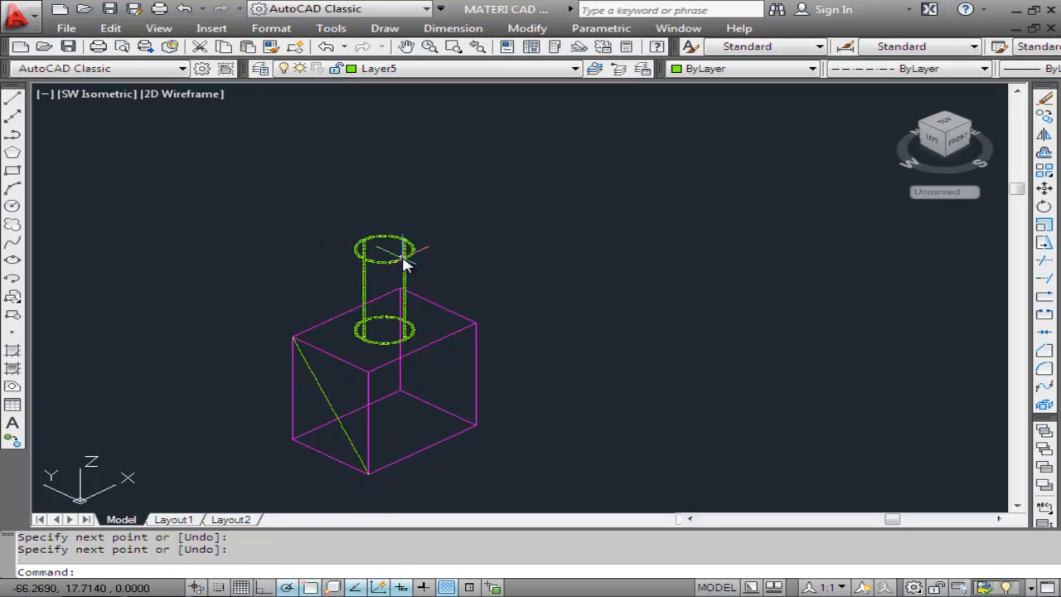
Draw a circle of radius about 2 units centred on the midpoint of the left face's diagonal, and erase the diagonal.
click(384, 28)
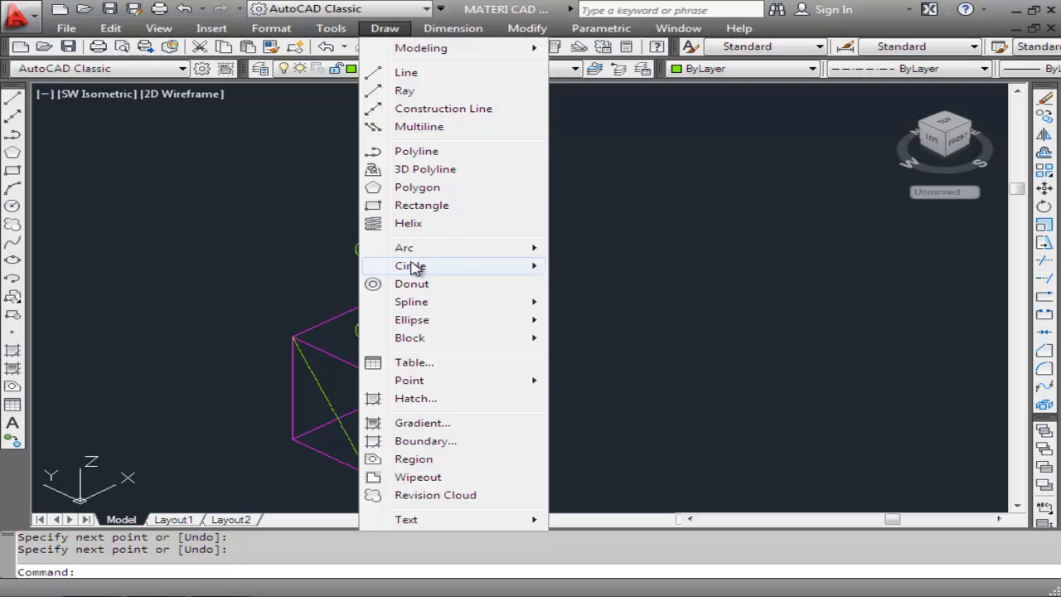
mouse_move(413, 267)
click(616, 268)
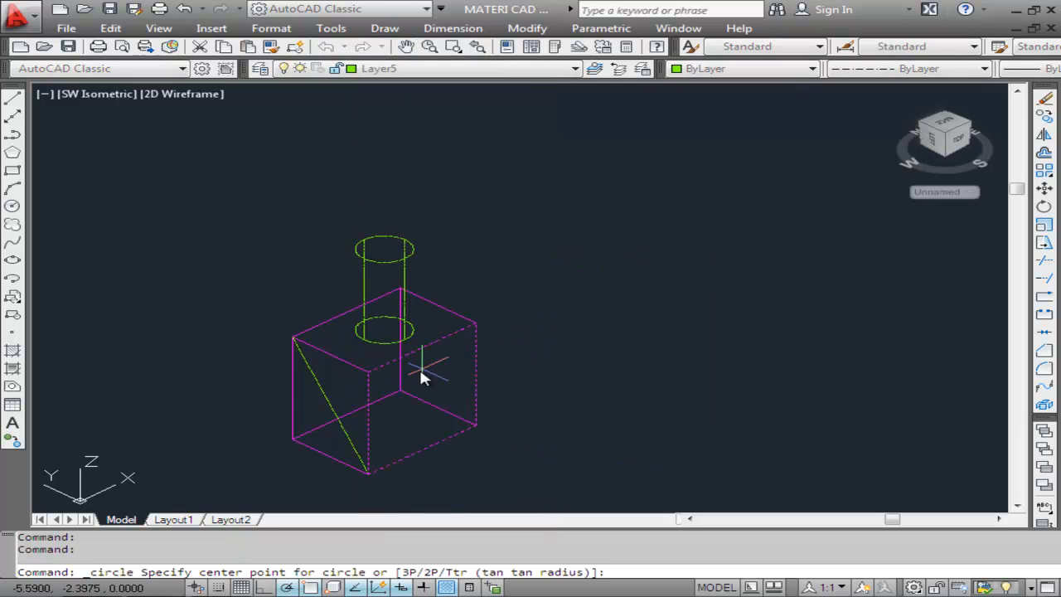
click(334, 406)
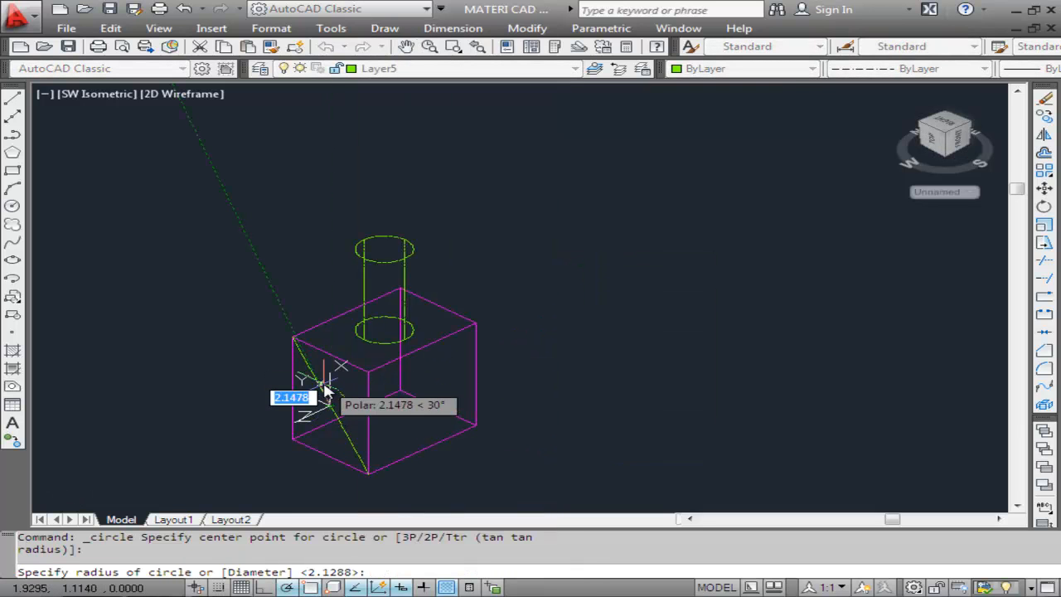
click(326, 393)
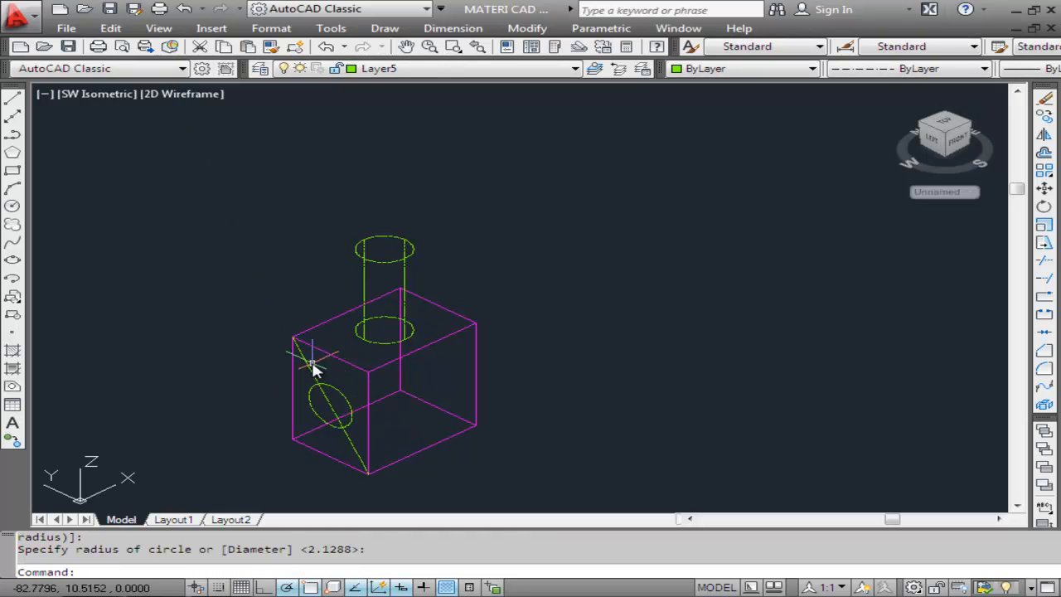
click(312, 369)
key(Delete)
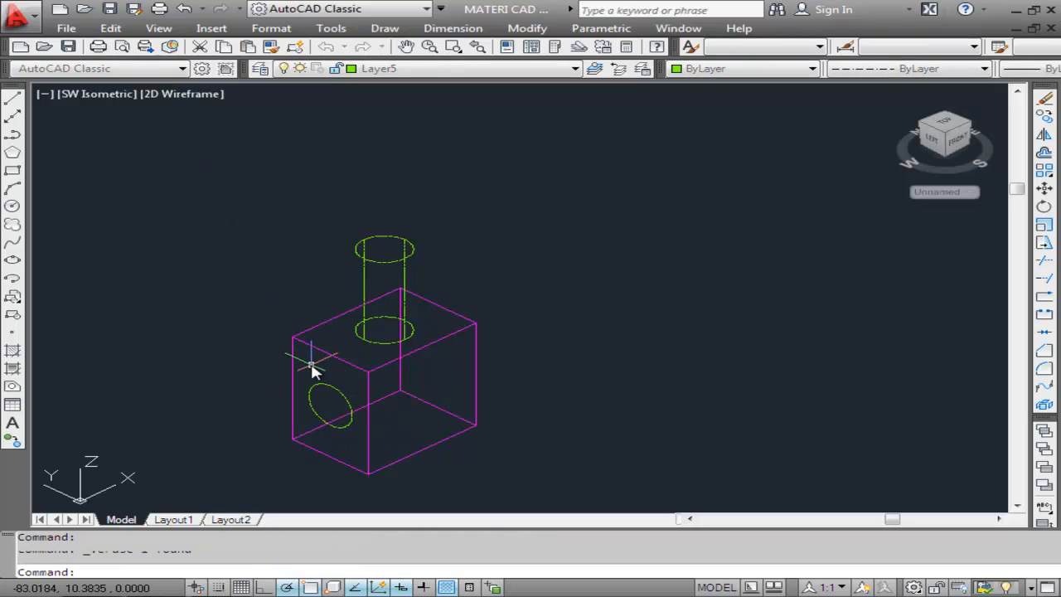
Extrude the circle on the box's left face outward into a solid cylinder.
click(386, 30)
mouse_move(409, 50)
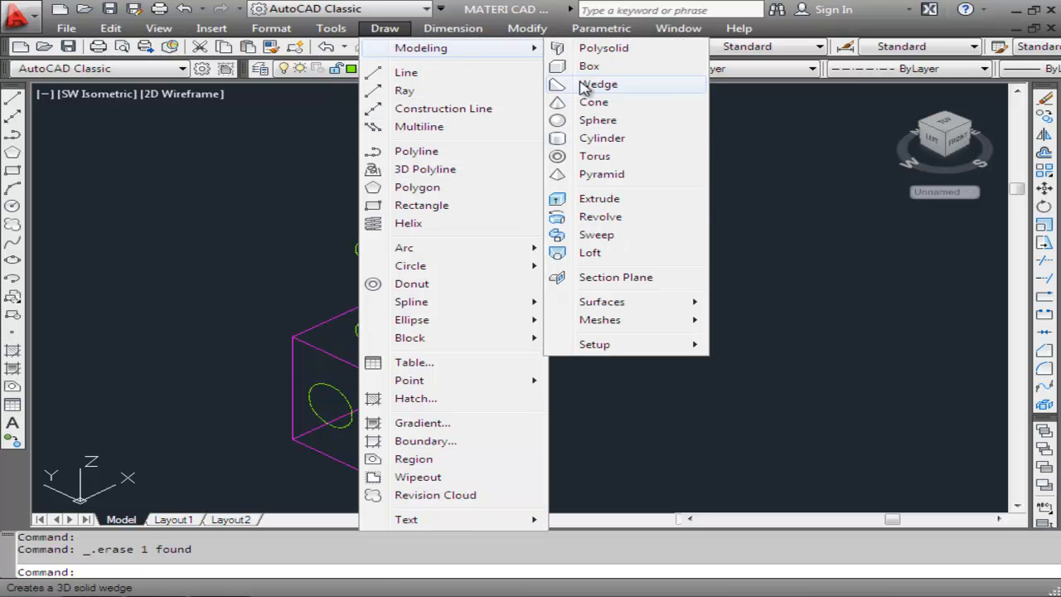
click(595, 200)
click(325, 390)
key(Return)
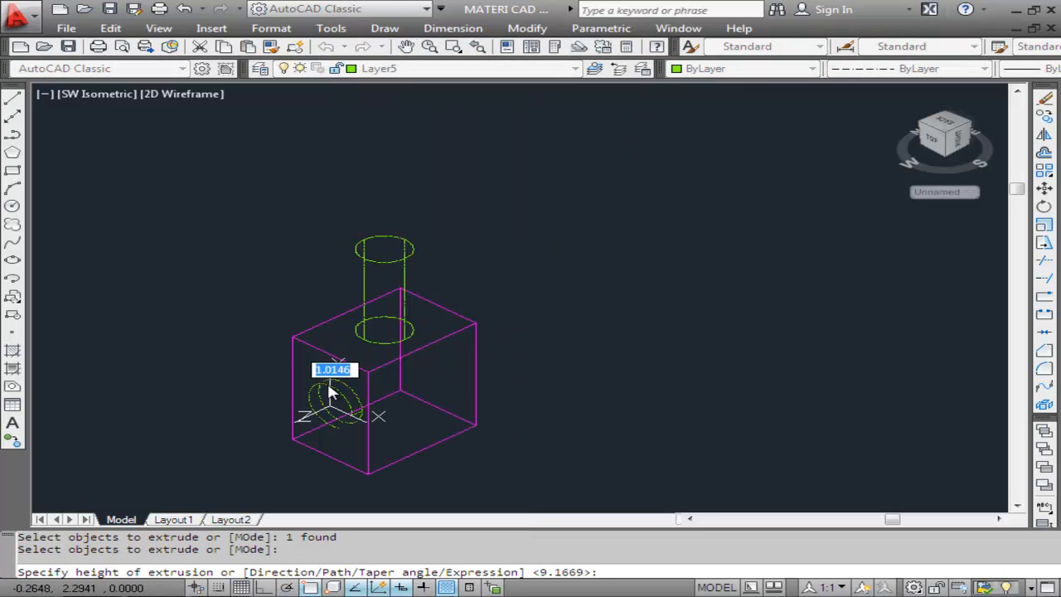
click(213, 438)
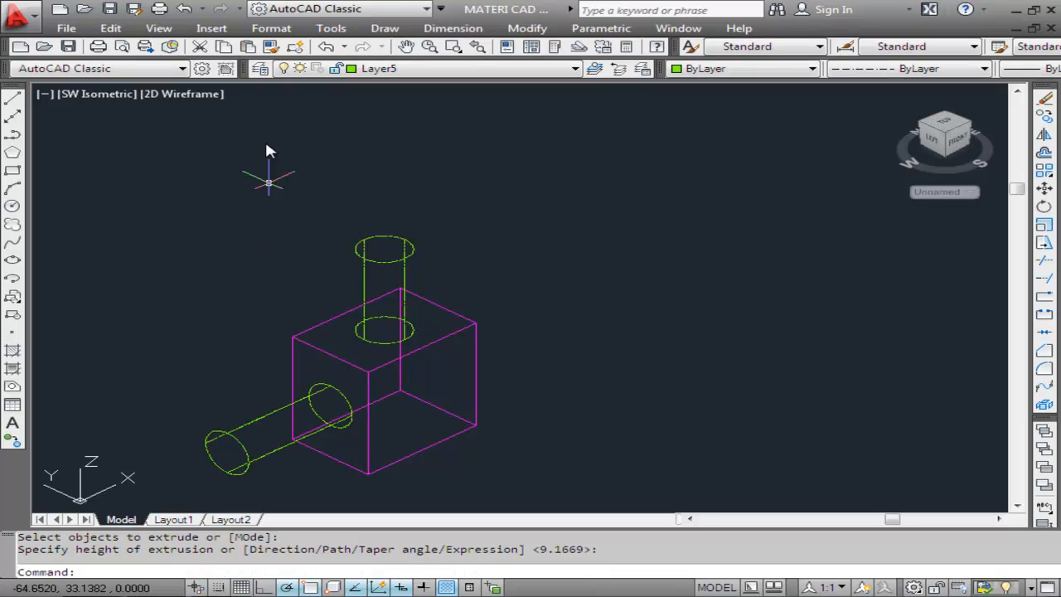
Undo the left-face extrusion, the erasing of the diagonal line and the circle on that face.
click(184, 9)
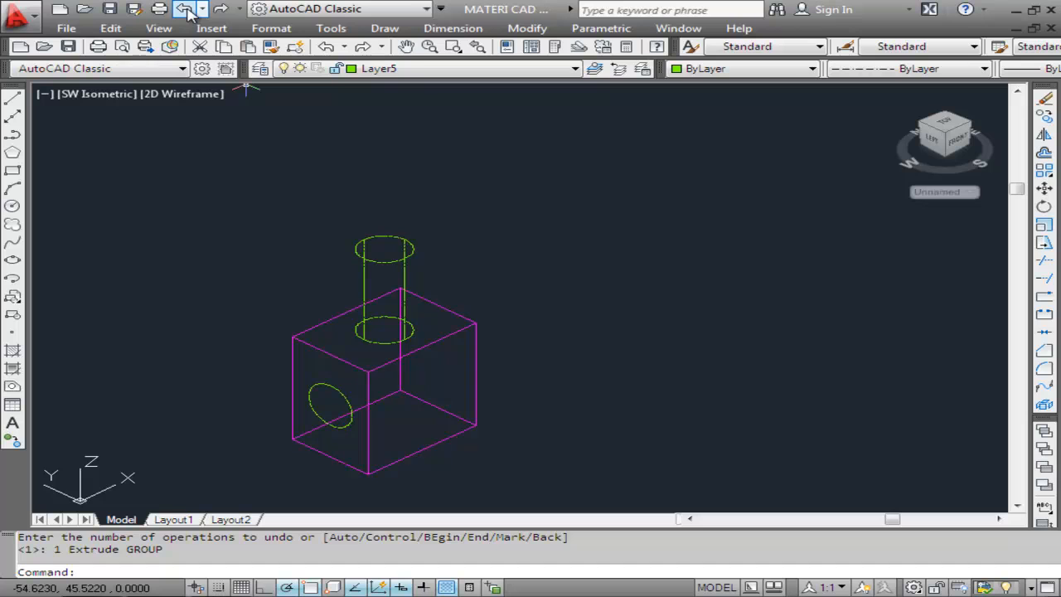
click(184, 9)
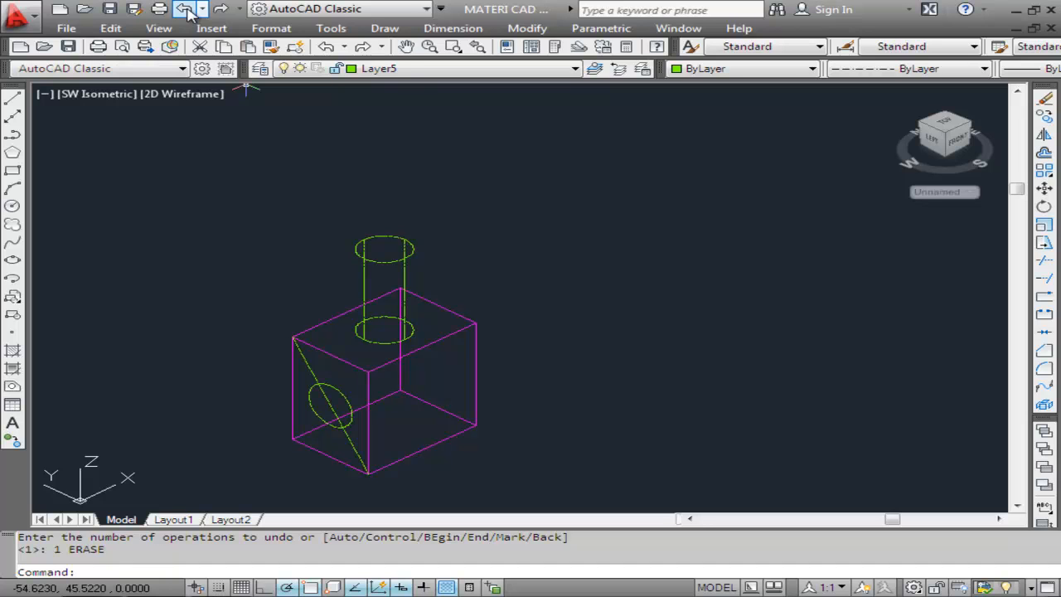
click(184, 9)
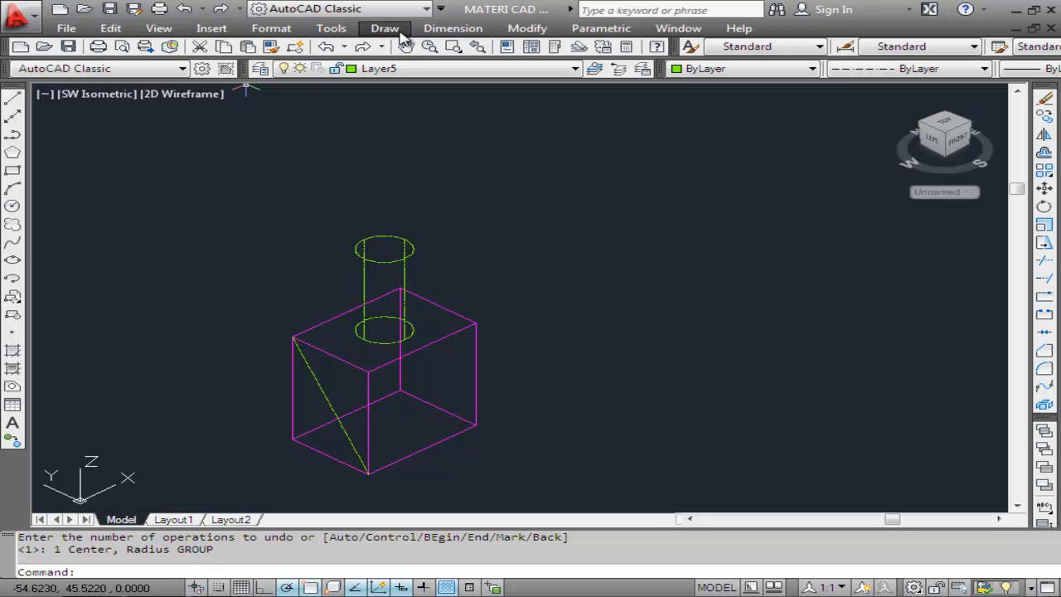
Erase the diagonal line on the box's left face and the cylinder on its top face.
click(528, 29)
click(545, 143)
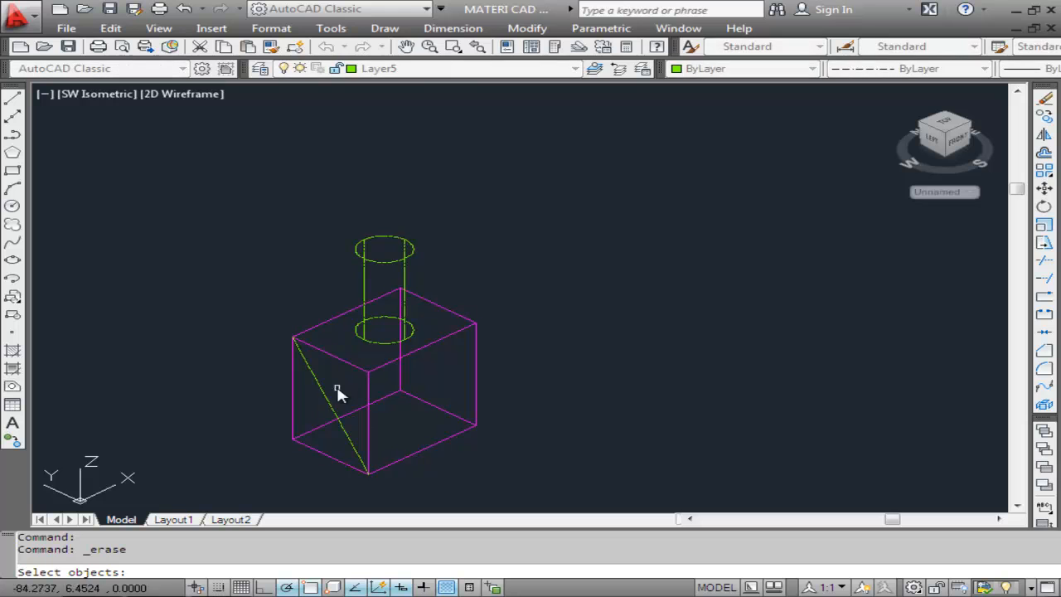
click(332, 404)
key(Return)
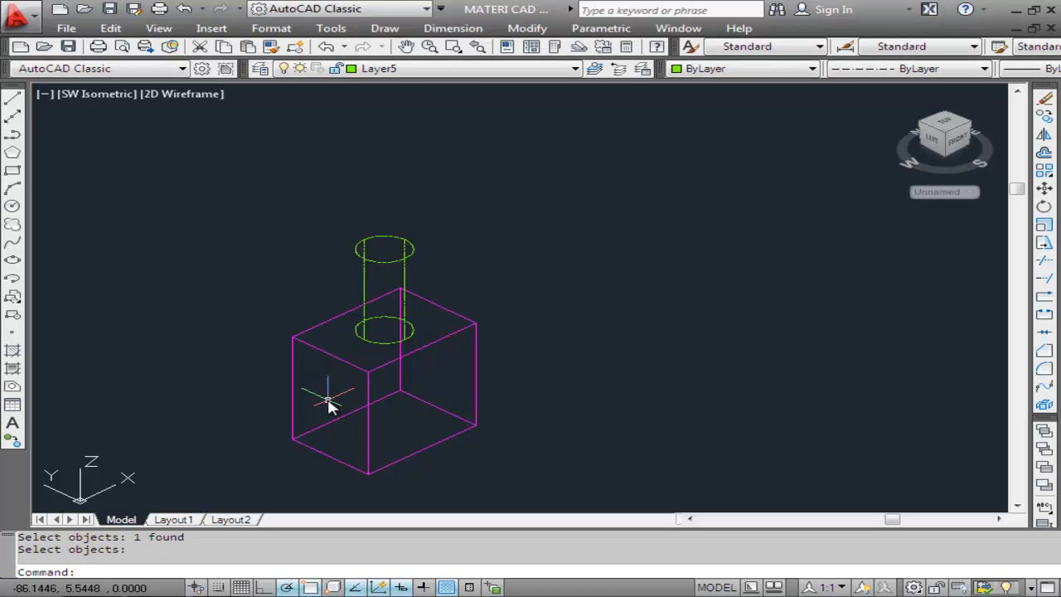
click(361, 285)
key(Delete)
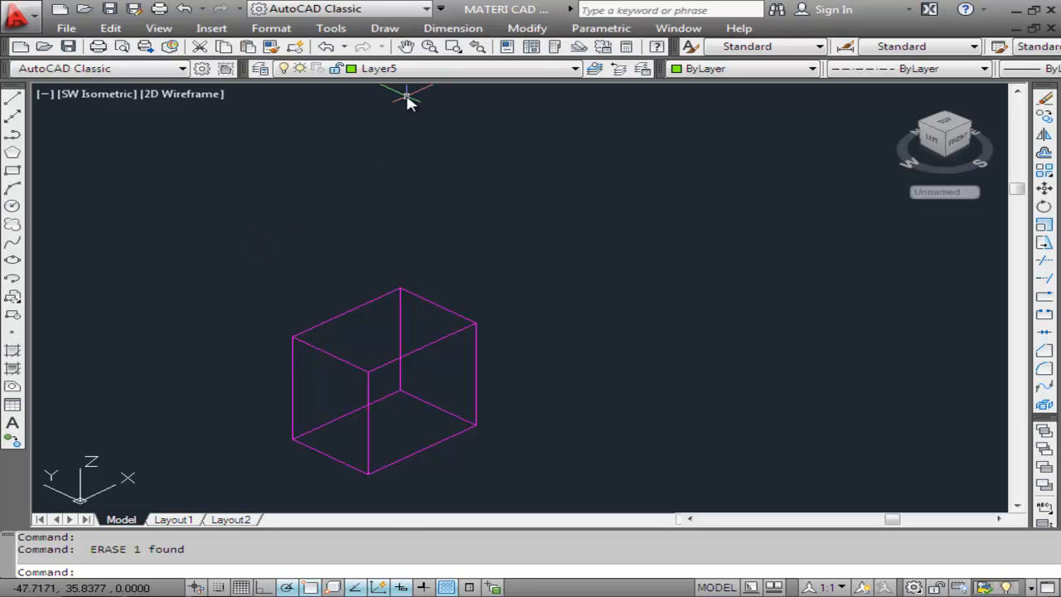
Create a solid wedge beside the box, about 16.8 units high, with its rectangular base placed freehand.
click(390, 31)
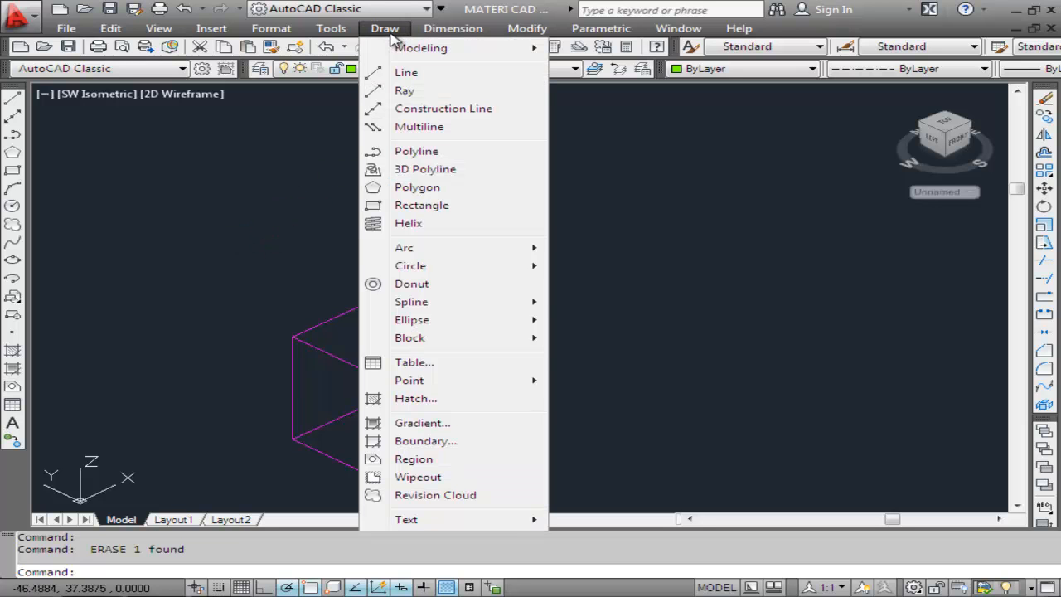
mouse_move(412, 53)
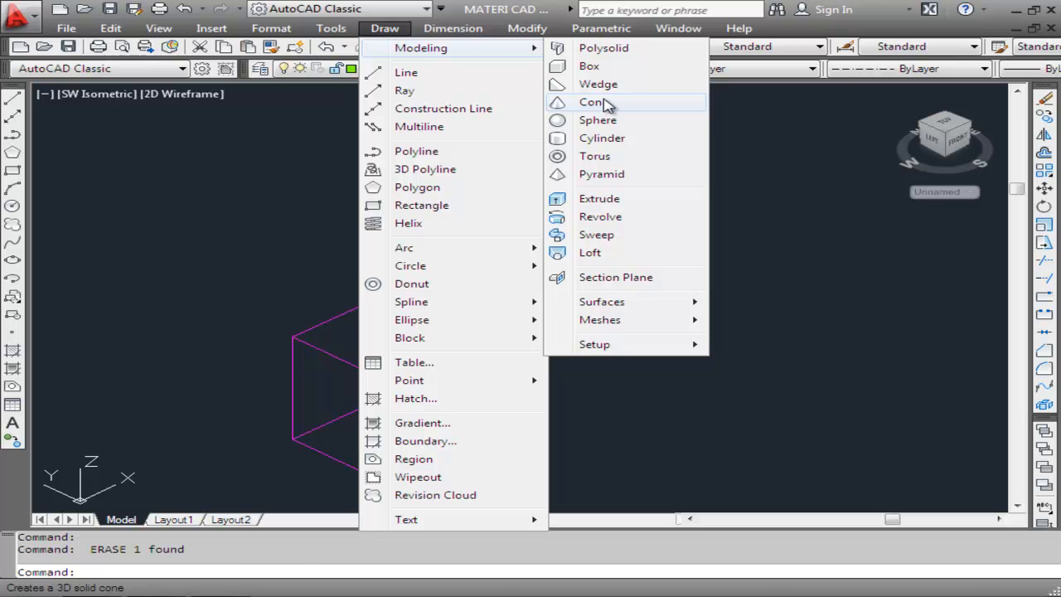
click(598, 84)
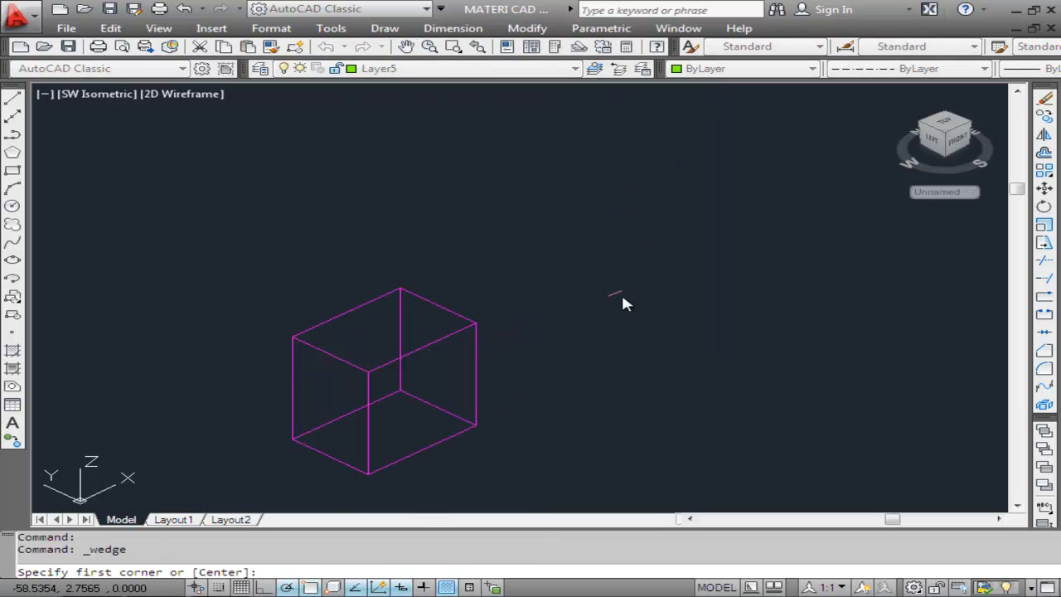
click(566, 385)
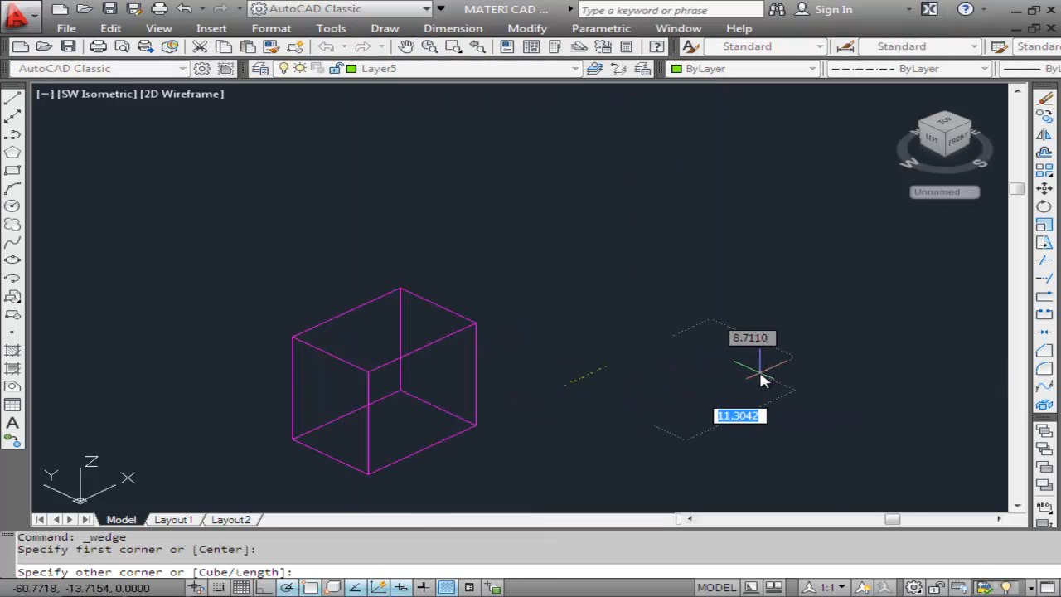
click(783, 368)
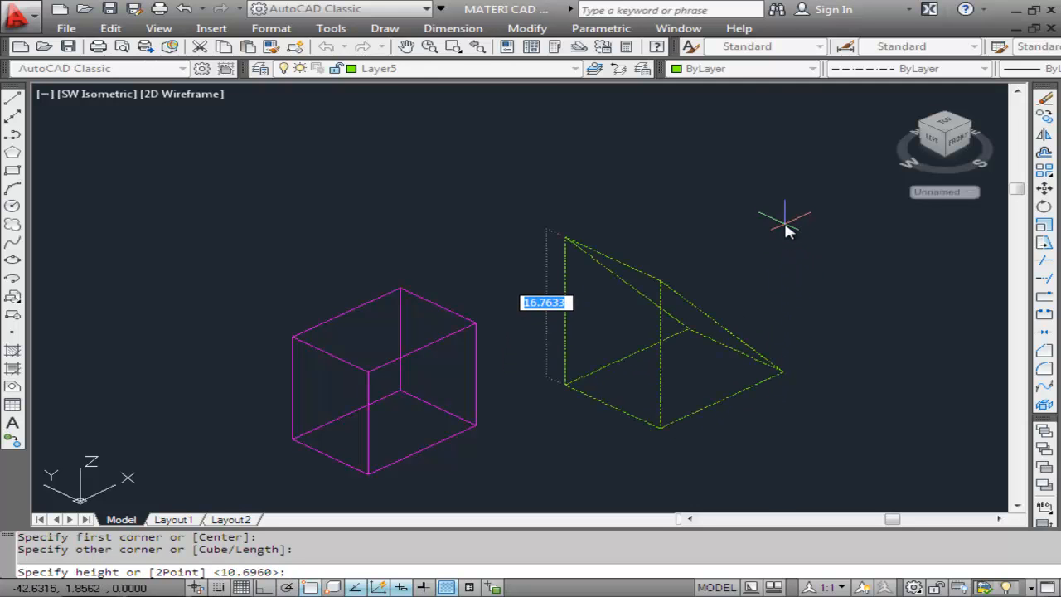
click(786, 231)
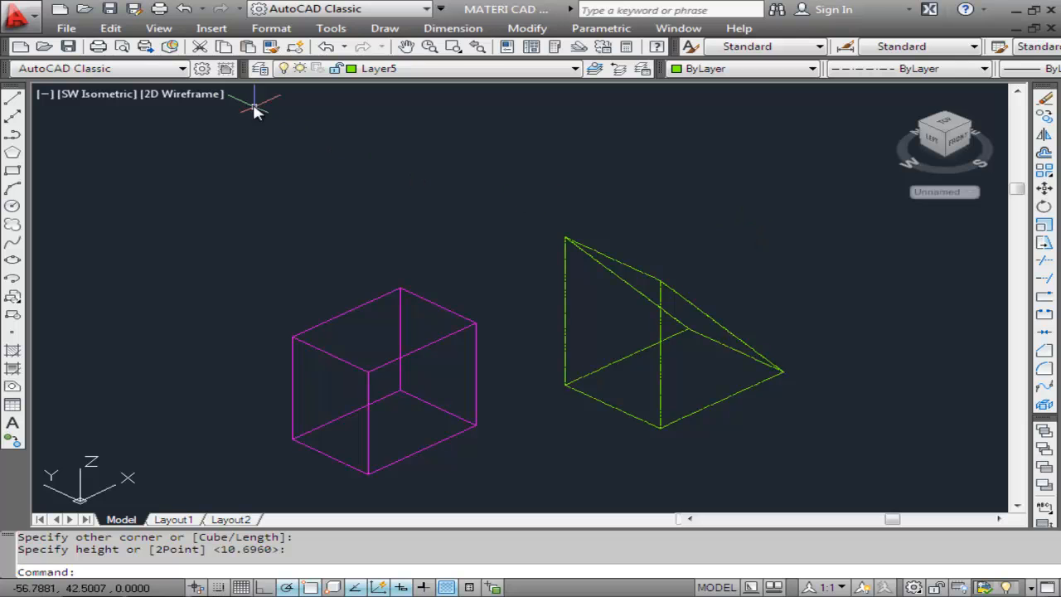
Shade the model with the Conceptual visual style.
click(159, 31)
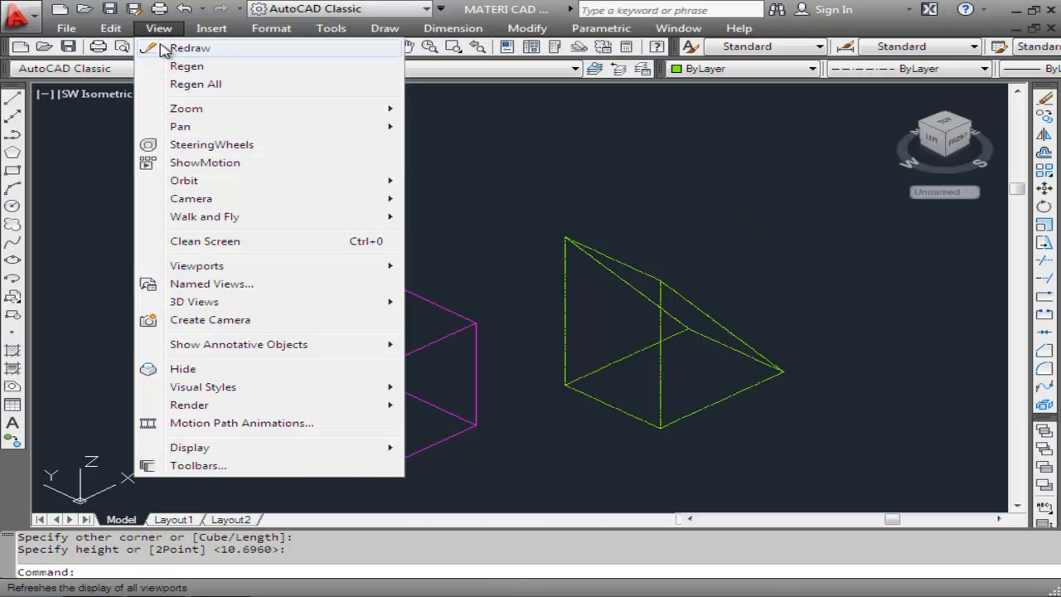
mouse_move(405, 307)
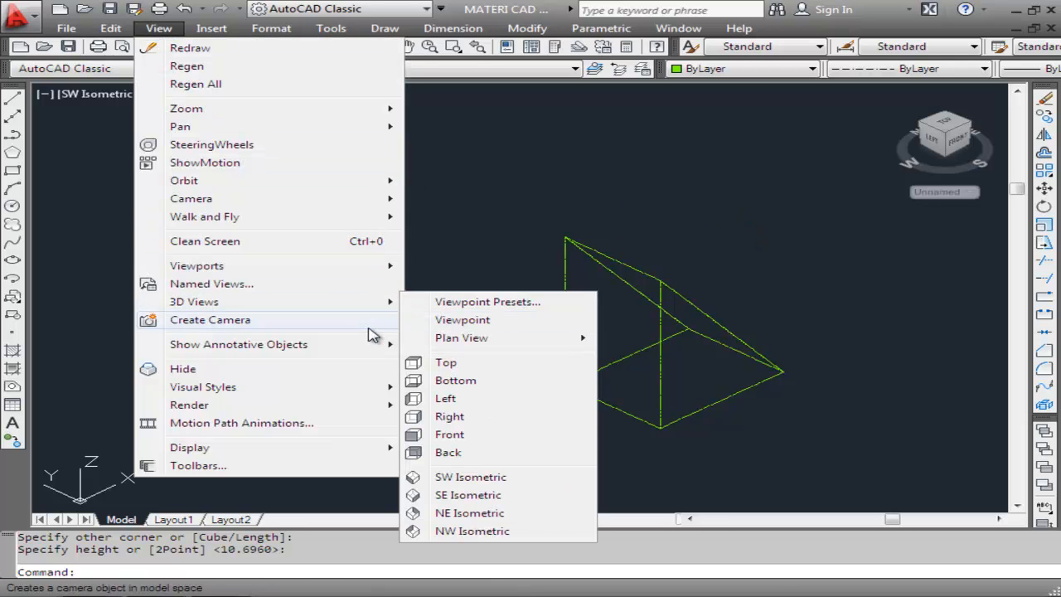
mouse_move(240, 392)
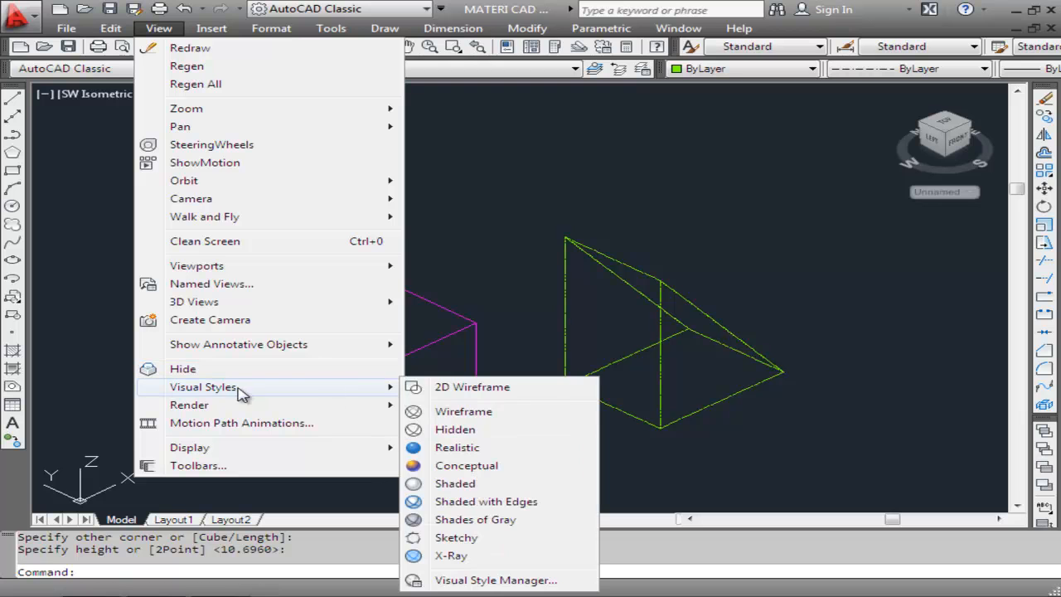
click(457, 466)
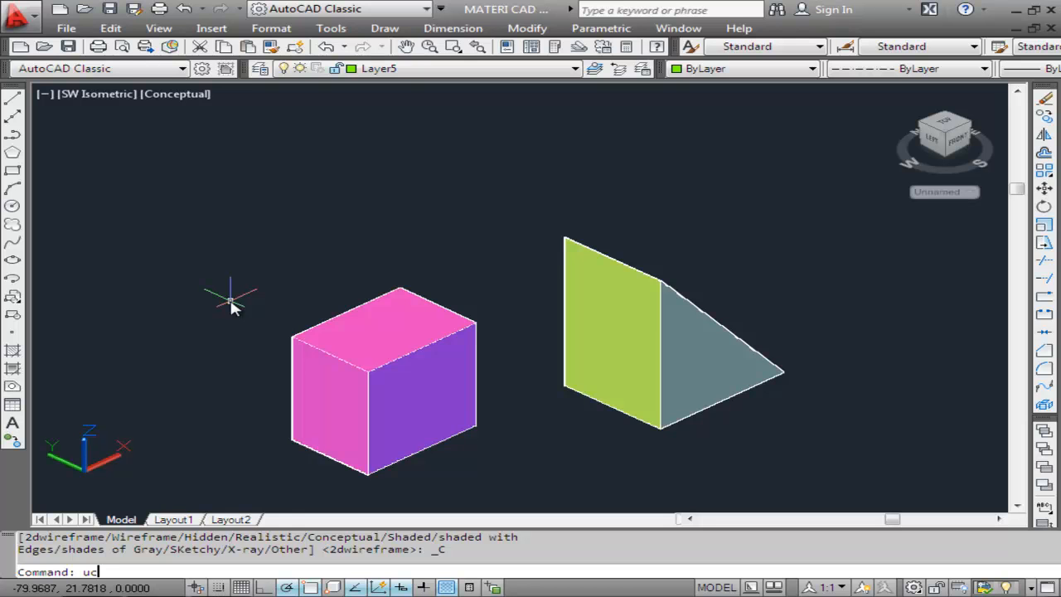
Place the UCS origin at the middle of the box's purple side face, aligned with that face.
key(Return)
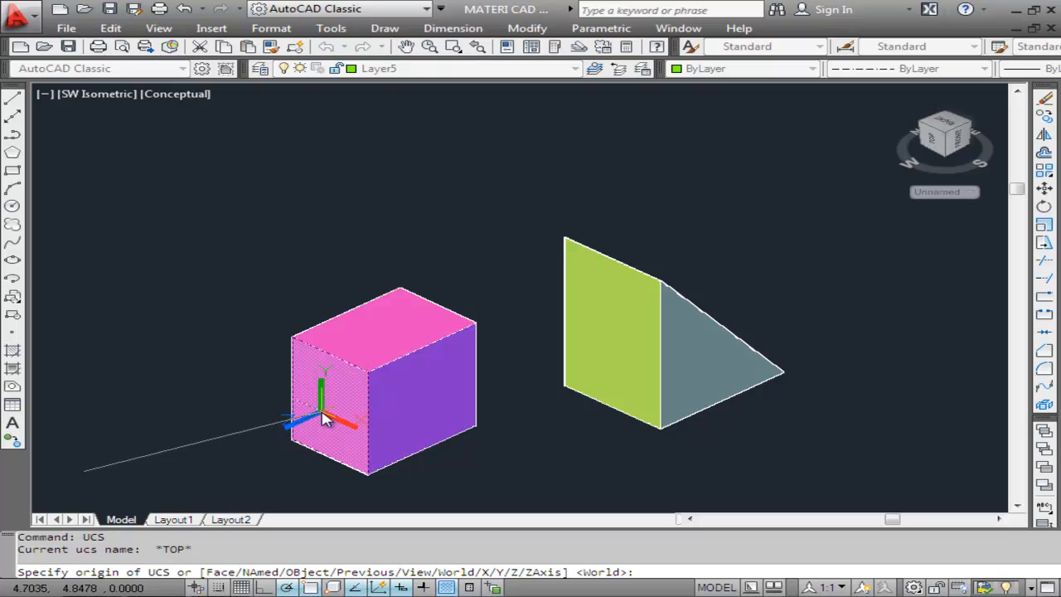
click(427, 406)
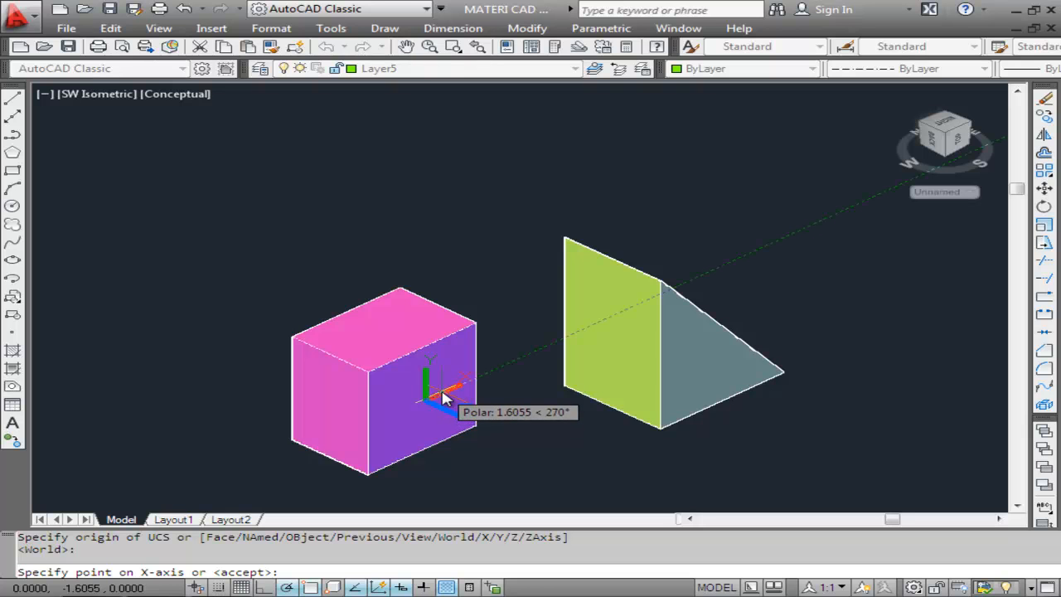
key(Return)
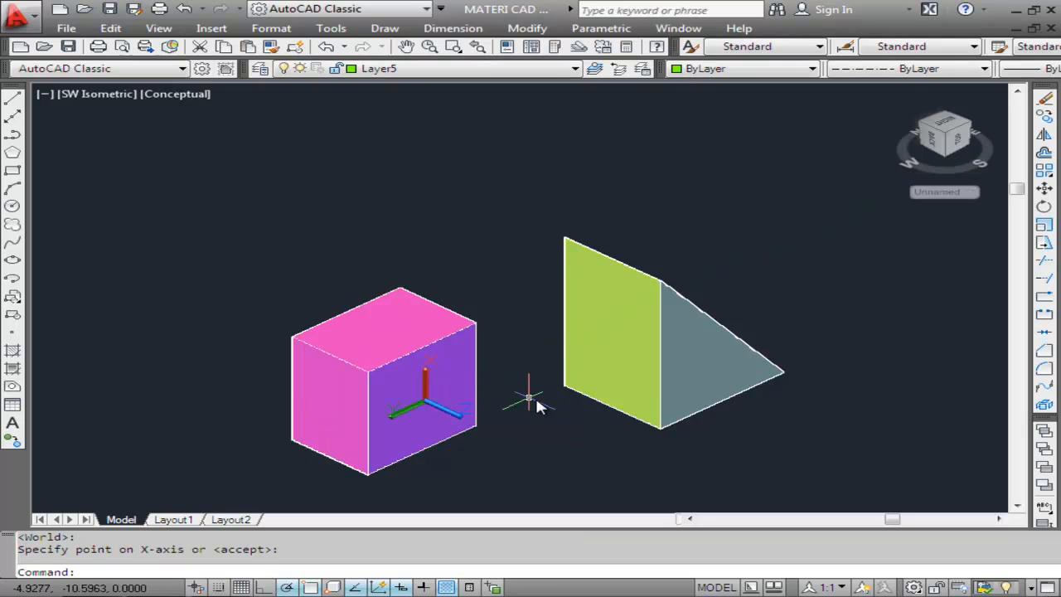
Draw a circle of about 2.2 units radius, centred on the UCS origin on the box's purple face.
click(383, 28)
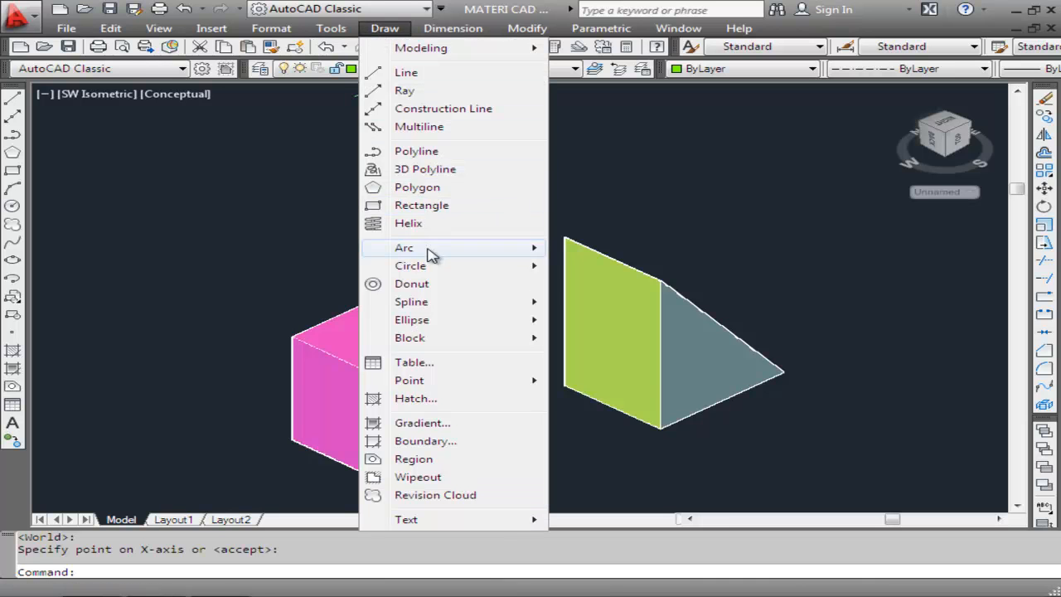
mouse_move(431, 267)
click(628, 267)
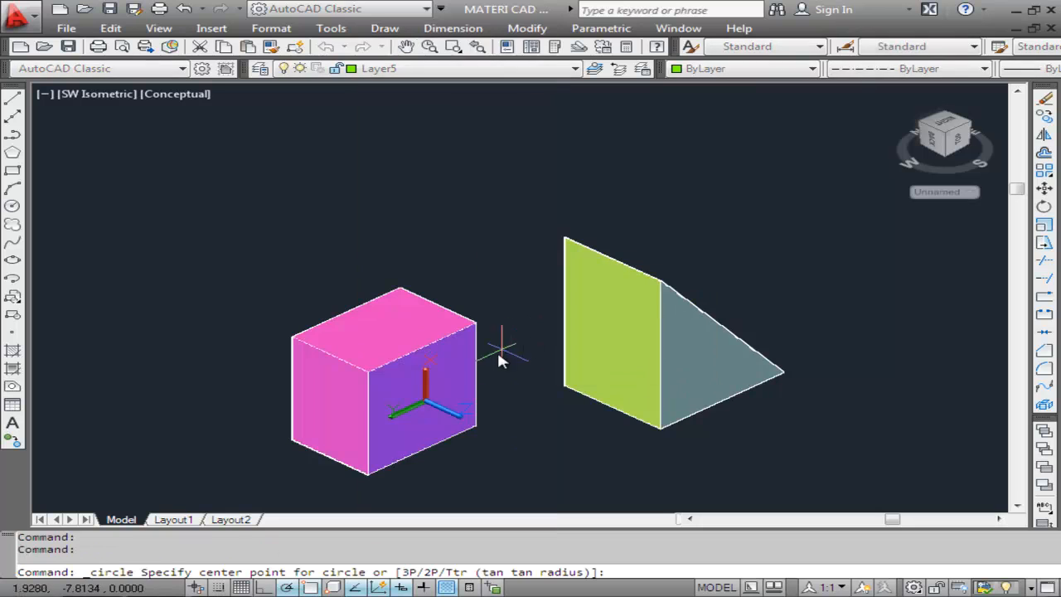
click(426, 403)
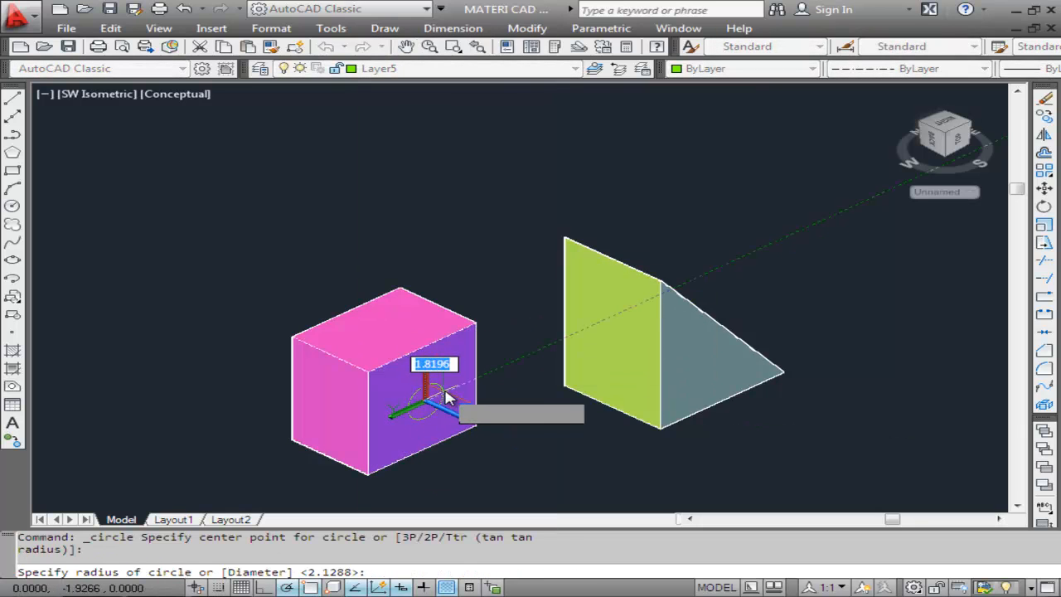
key(Escape)
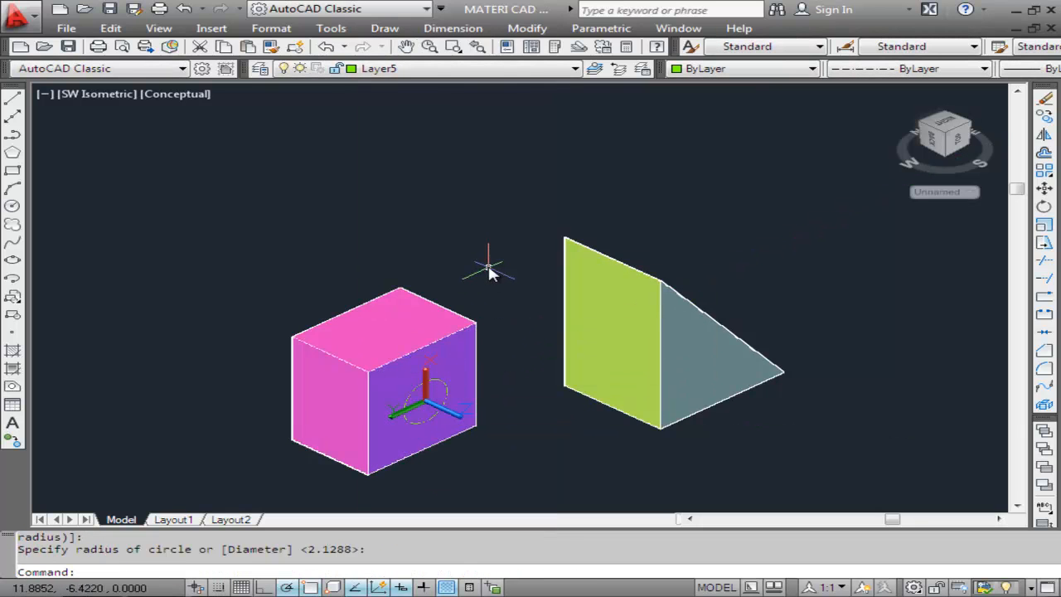
Extrude the circle on the box's purple face about 6.4 units outward into a solid cylinder.
click(385, 29)
mouse_move(448, 50)
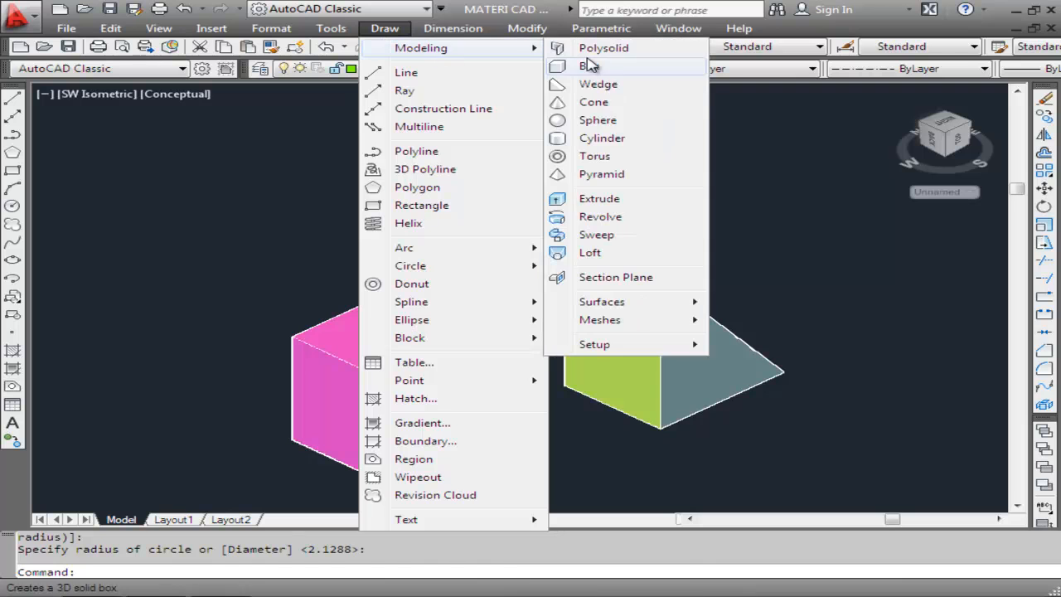
click(617, 200)
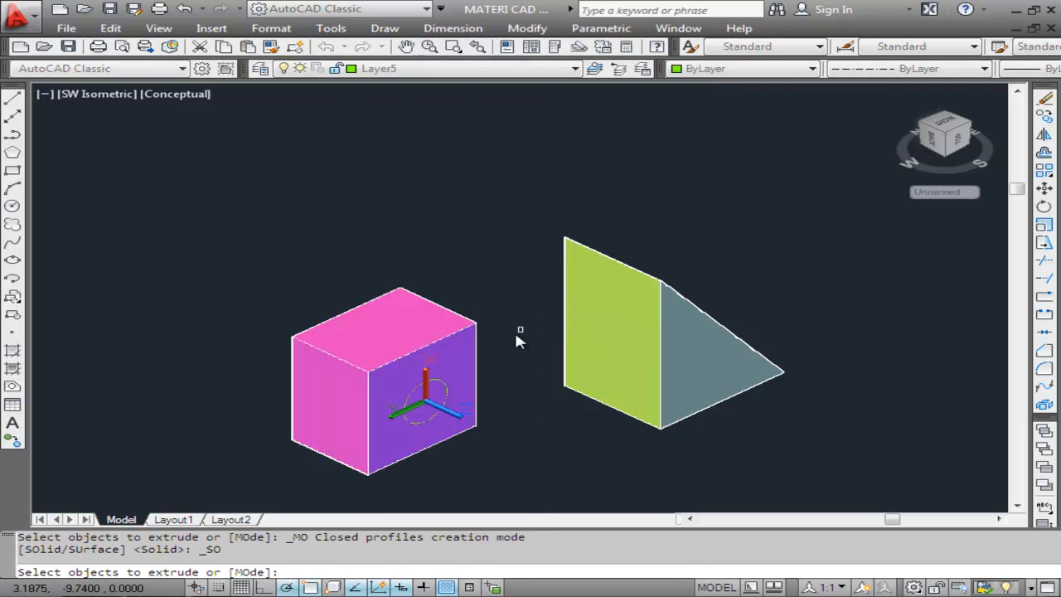
click(447, 393)
key(Return)
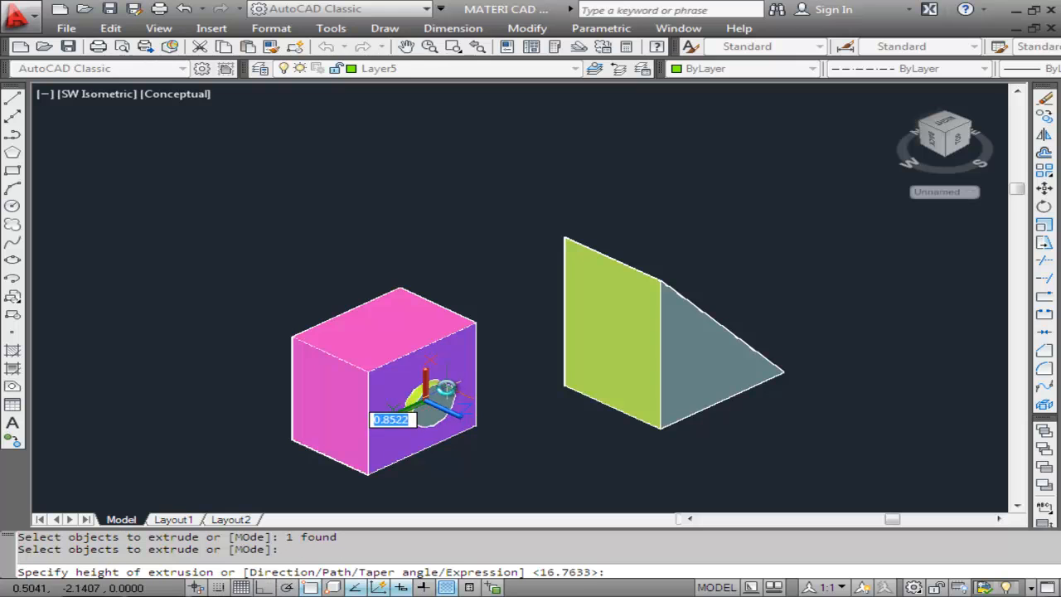
click(497, 416)
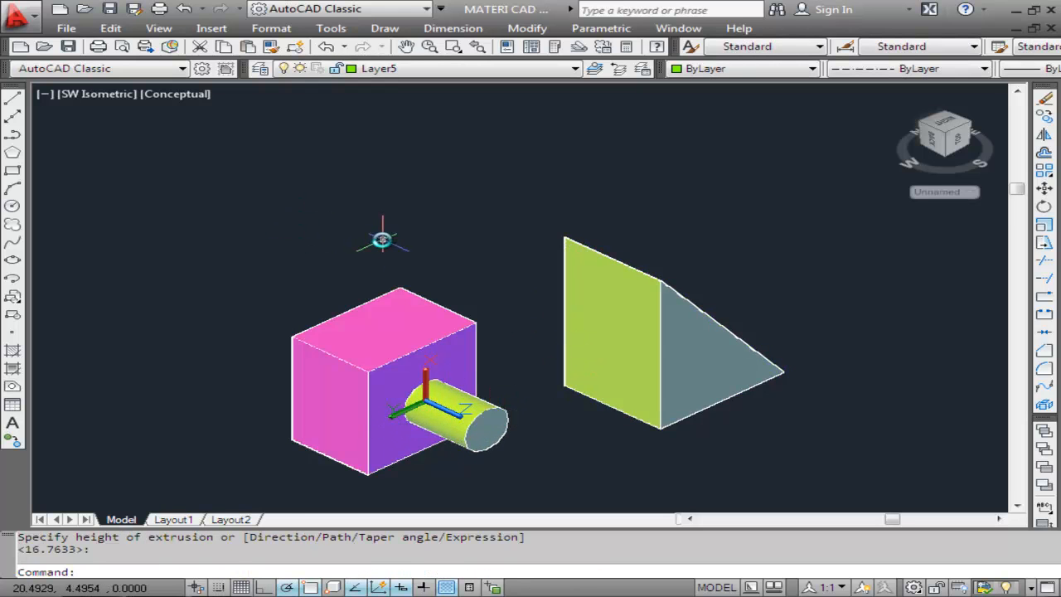
Switch the viewpoint to NE Isometric.
click(158, 28)
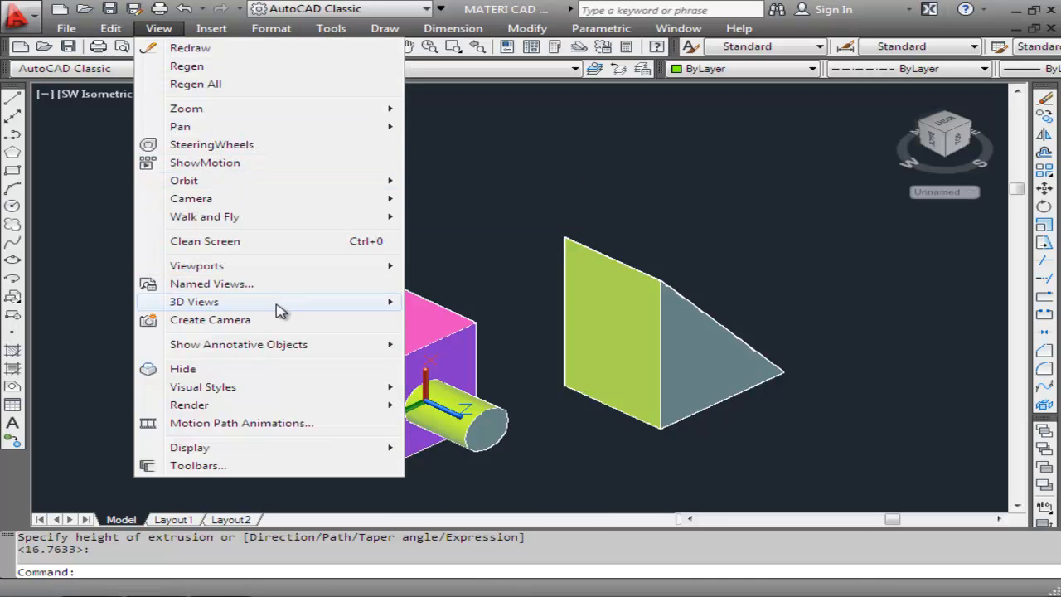
mouse_move(280, 304)
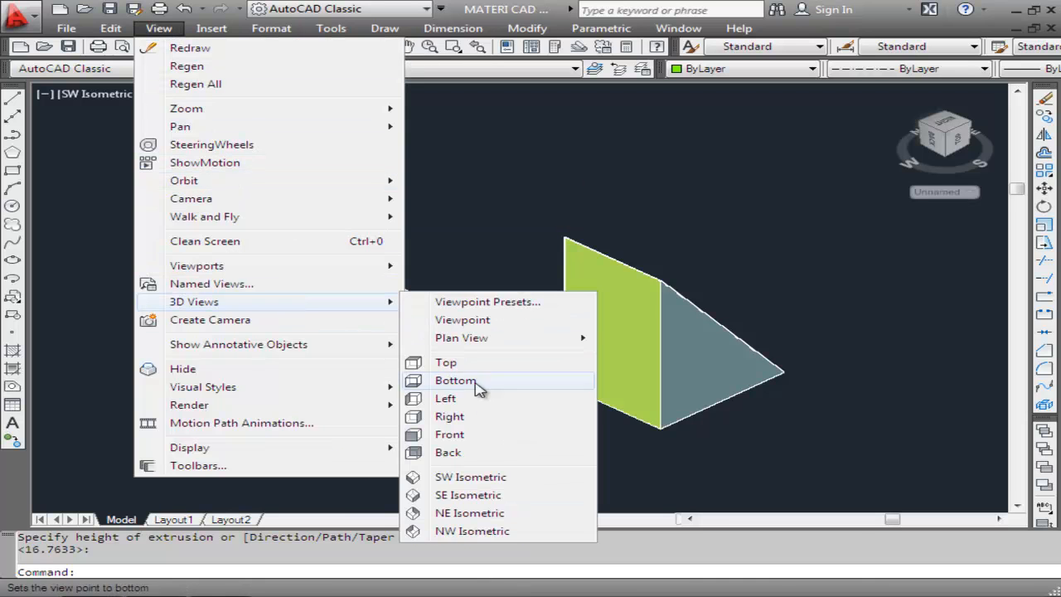
click(480, 514)
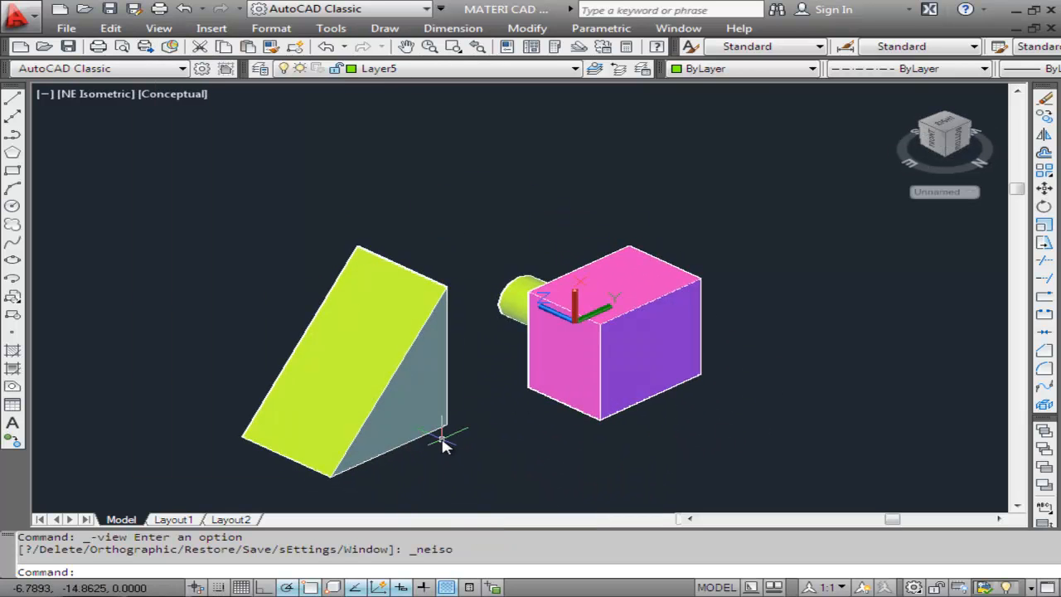
text(ucs)
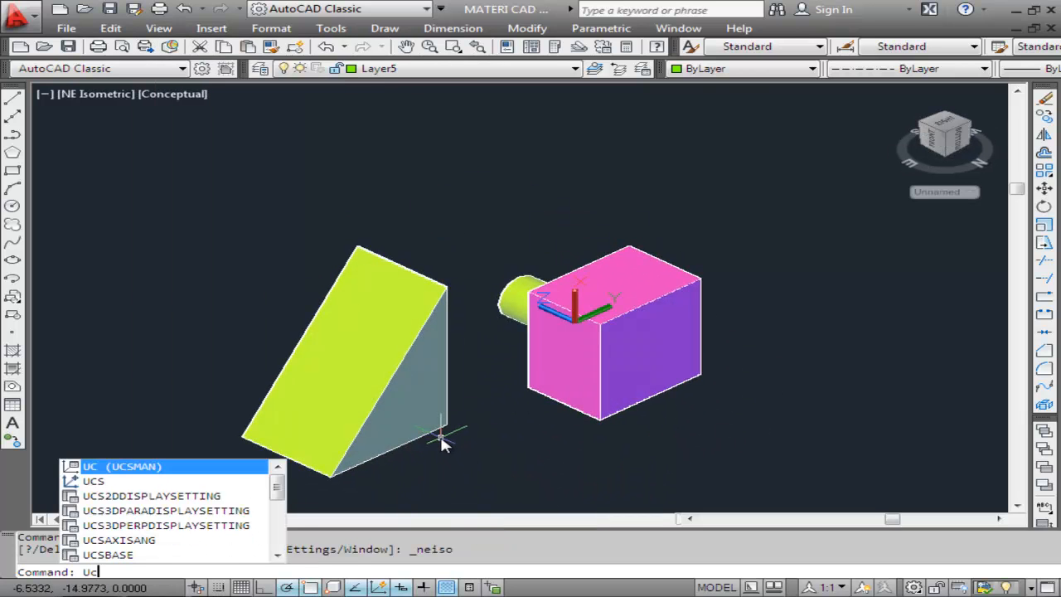
key(Return)
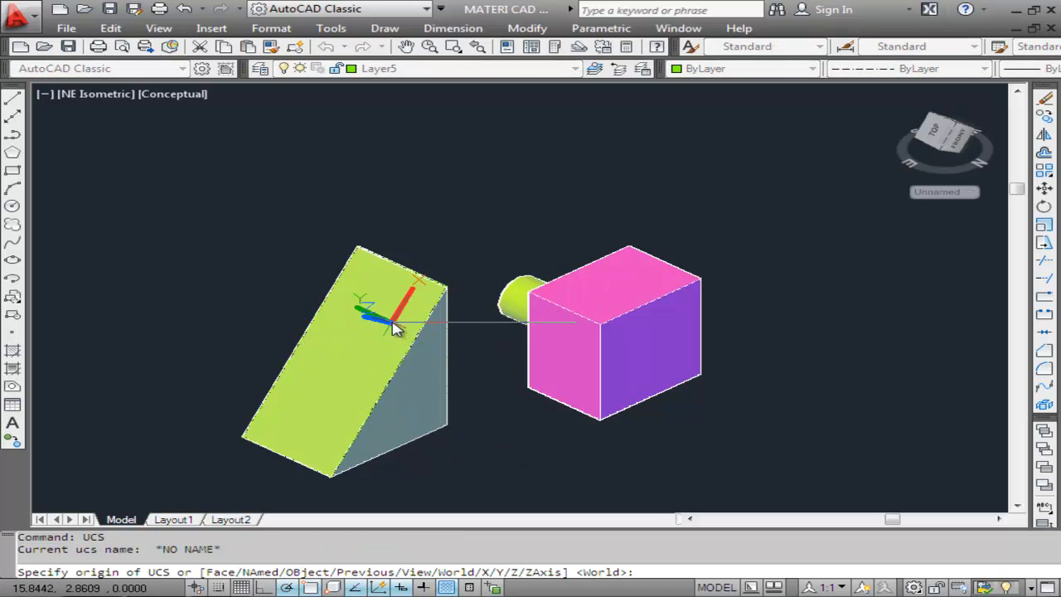
click(334, 368)
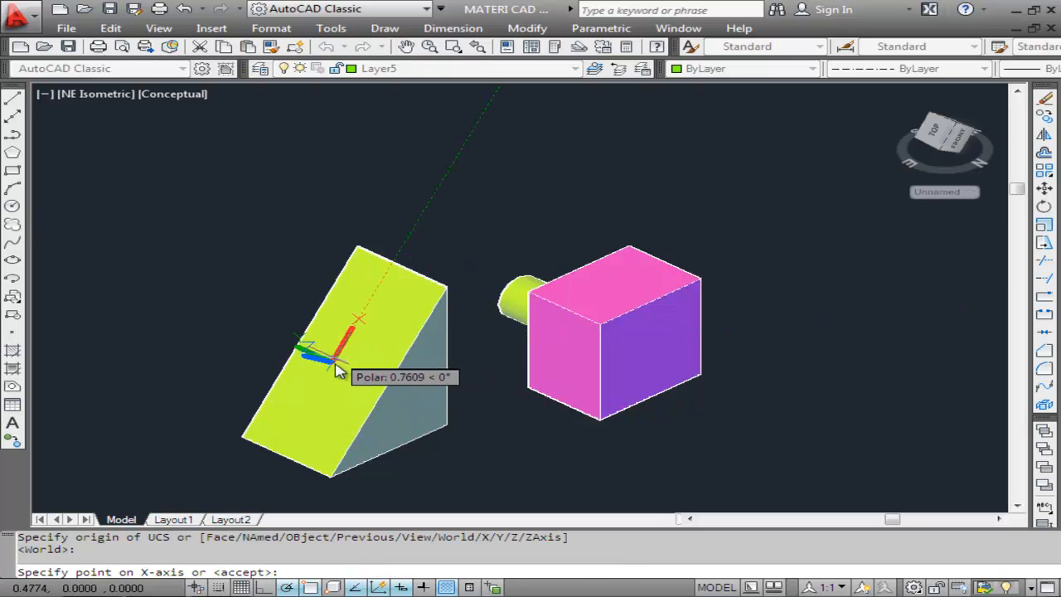
key(Escape)
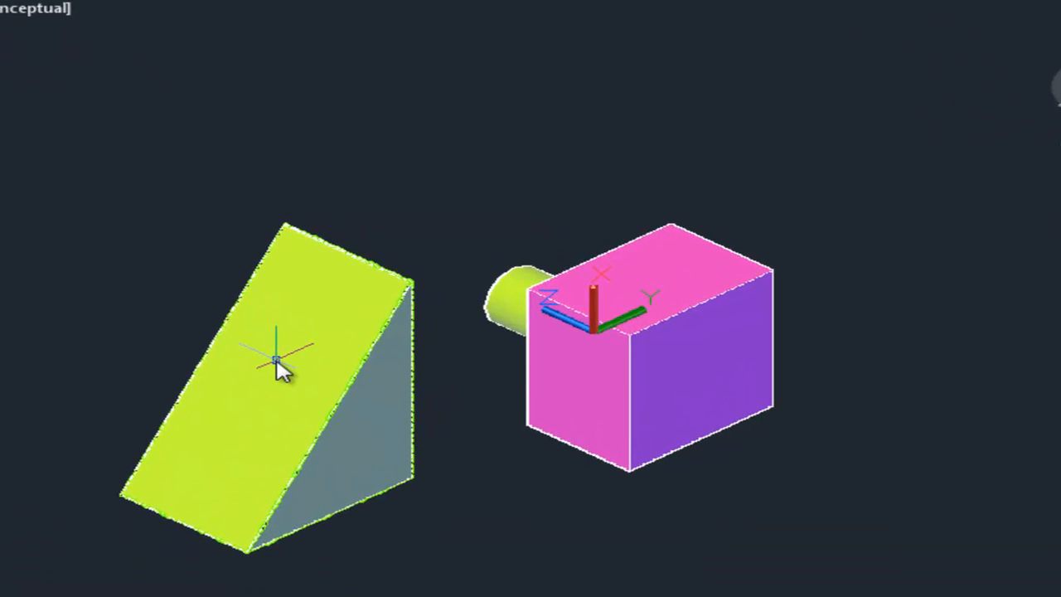
Move the UCS origin onto the upper part of the wedge's sloping face, with the X axis pointing up.
key(Return)
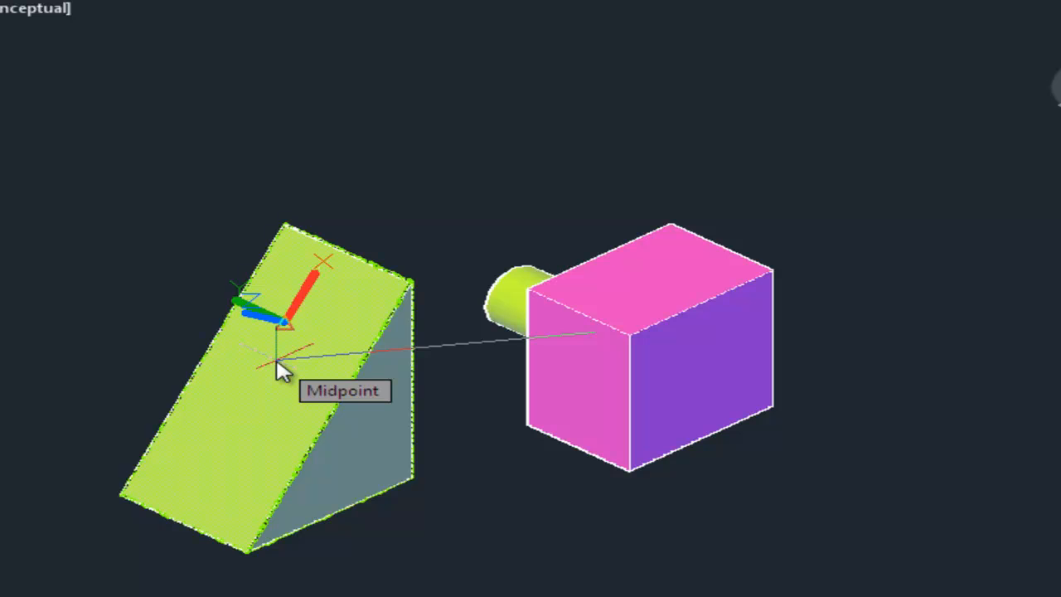
click(279, 364)
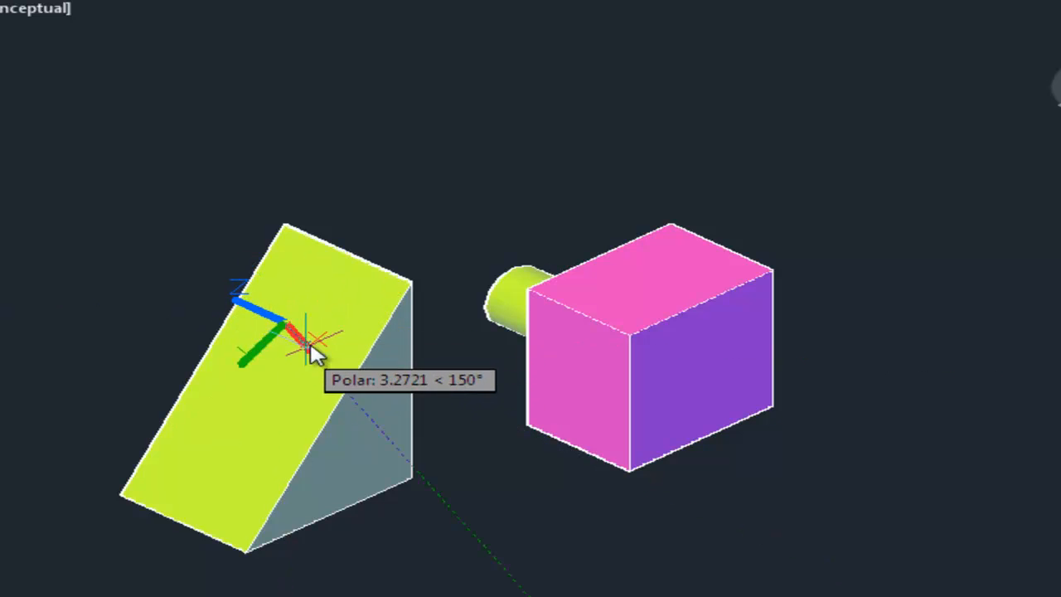
click(282, 231)
key(Return)
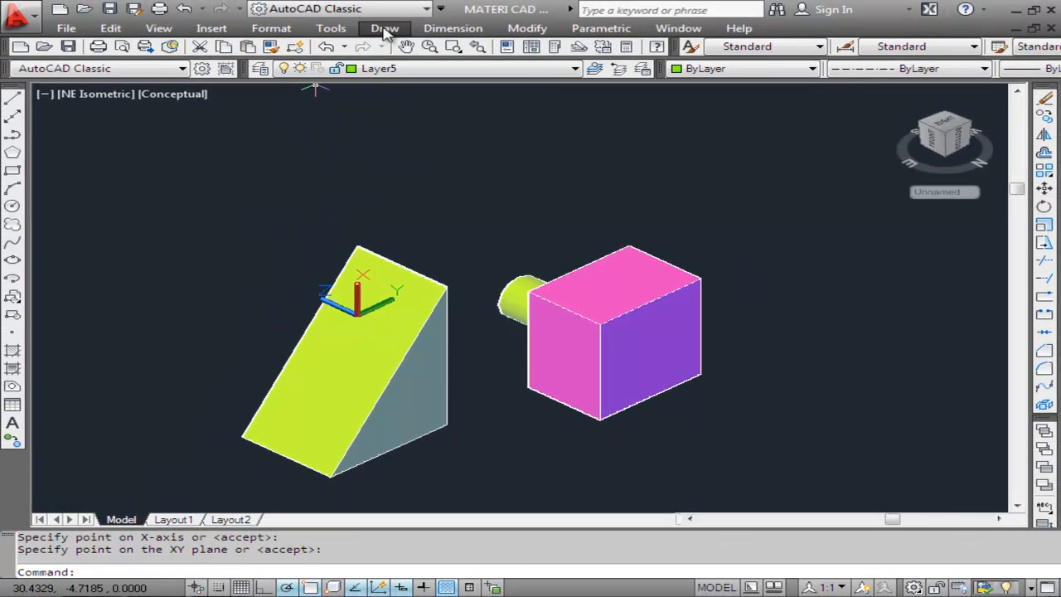
Draw a centre-radius circle freehand in the middle of the wedge's sloping face.
click(386, 30)
mouse_move(422, 270)
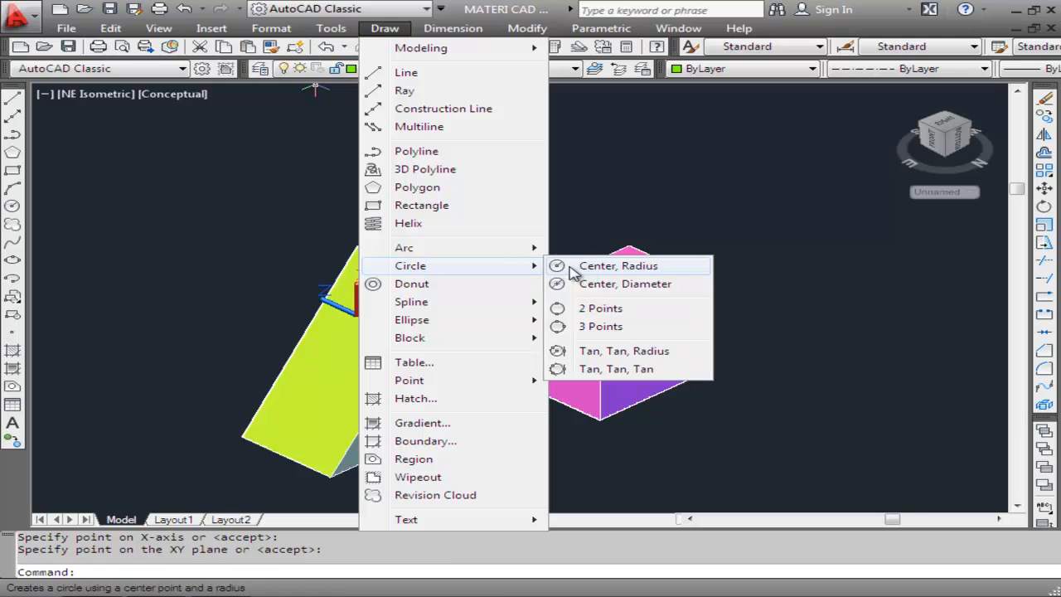
click(571, 274)
click(341, 370)
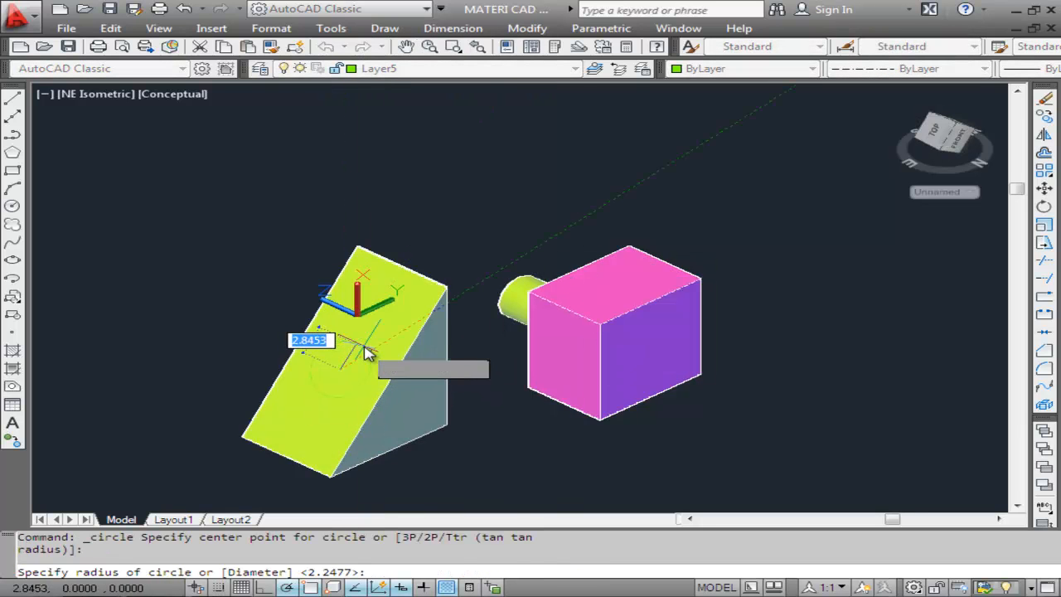
click(371, 354)
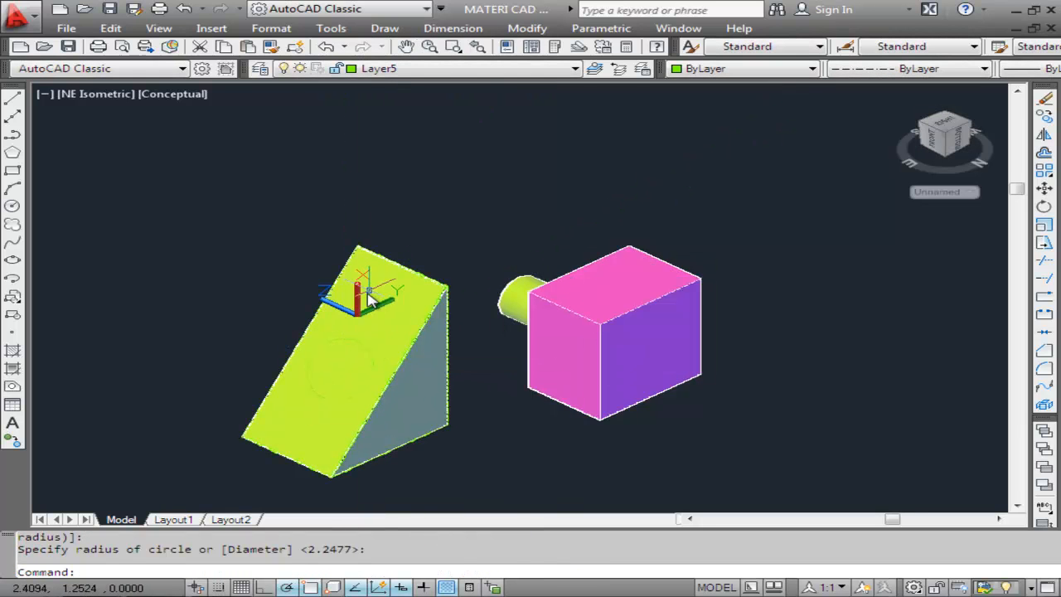
Extrude the circle on the wedge's sloping face about 2.6 units into the wedge.
click(355, 345)
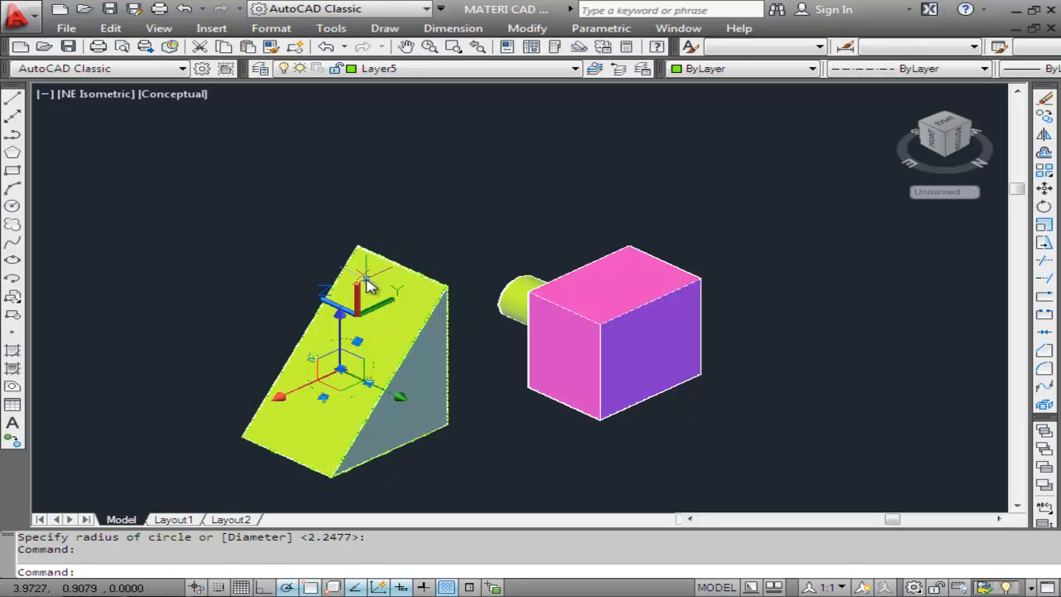
click(384, 28)
mouse_move(402, 49)
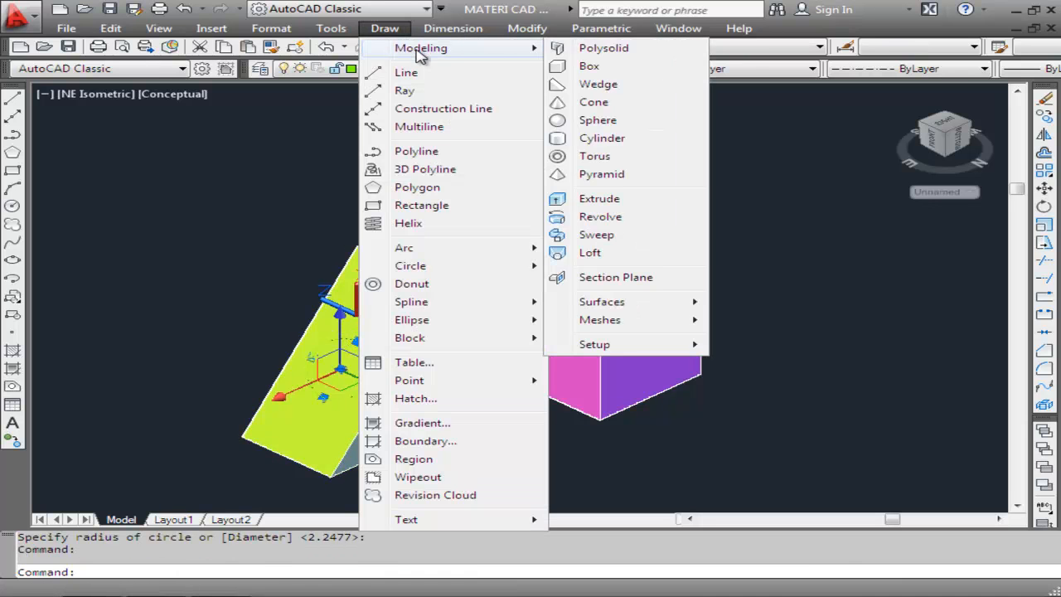
click(601, 198)
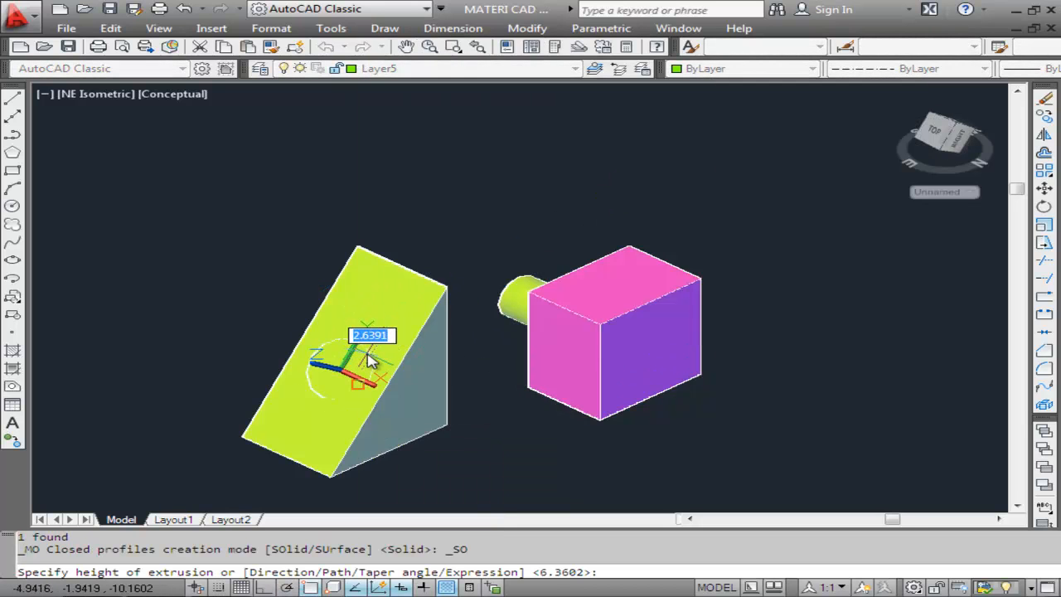
click(371, 358)
click(315, 354)
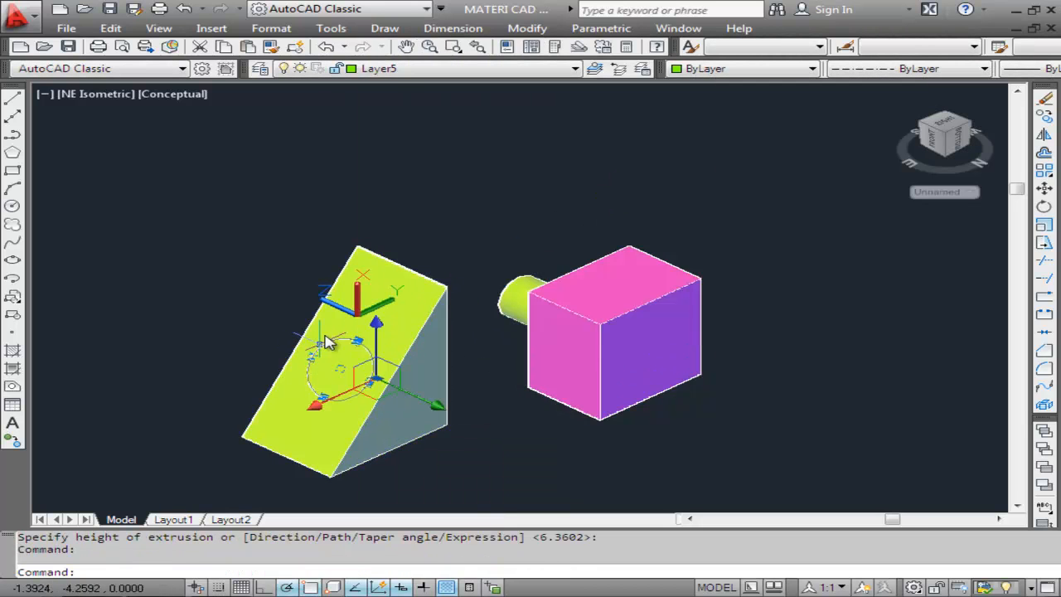
click(386, 28)
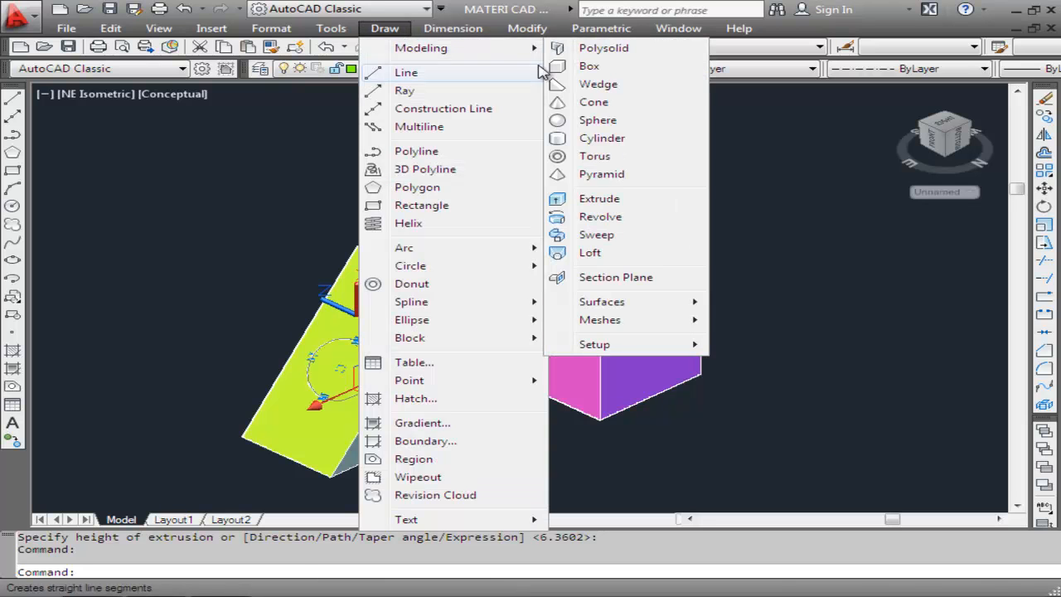
click(577, 217)
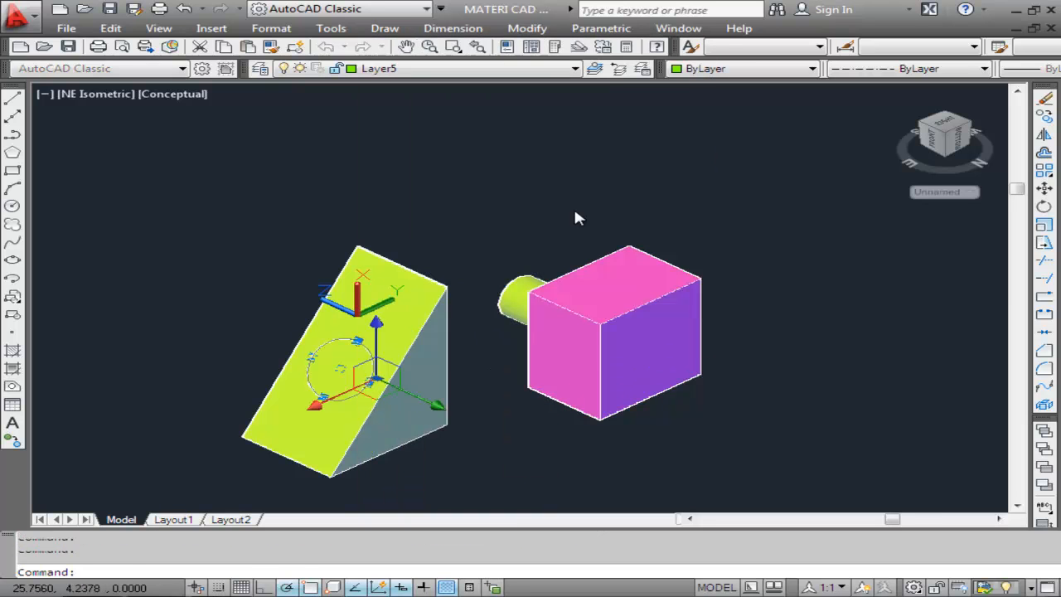
click(371, 358)
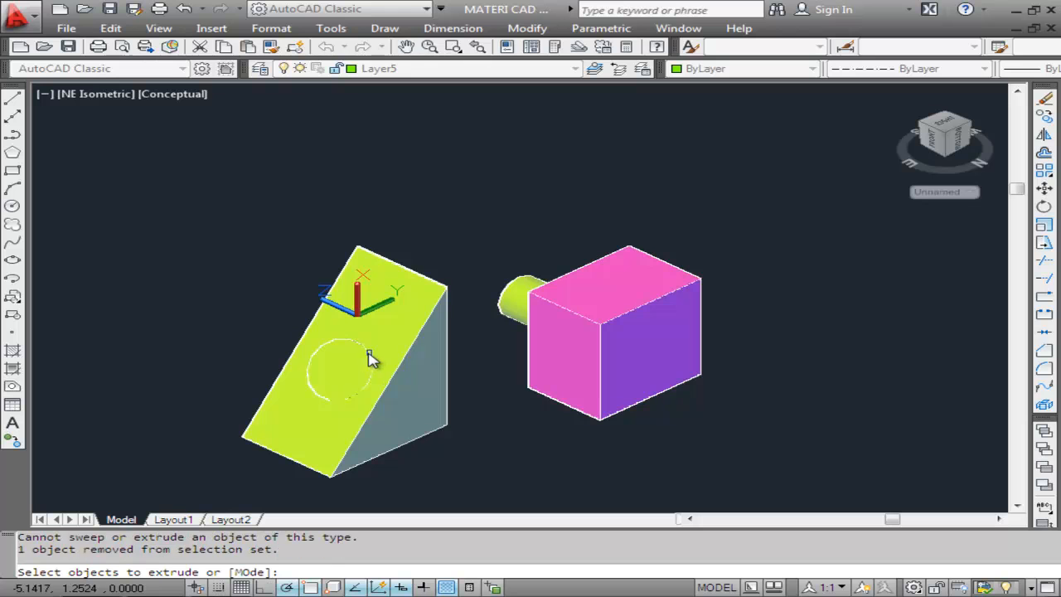
click(307, 358)
key(Escape)
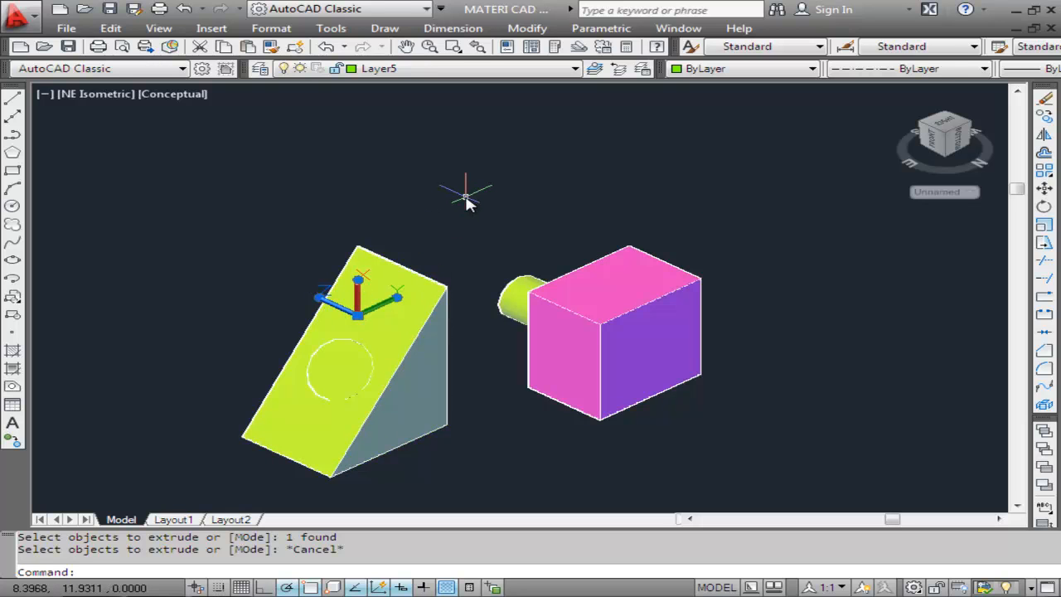
key(Escape)
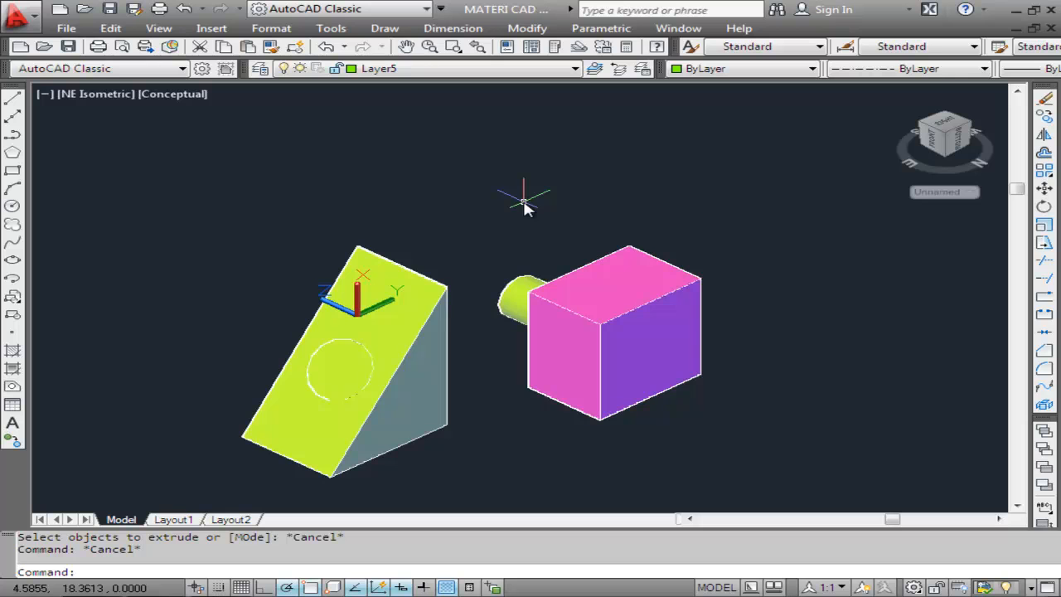
Erase the wedge, the box, the cylinder and the circle from the drawing.
click(741, 207)
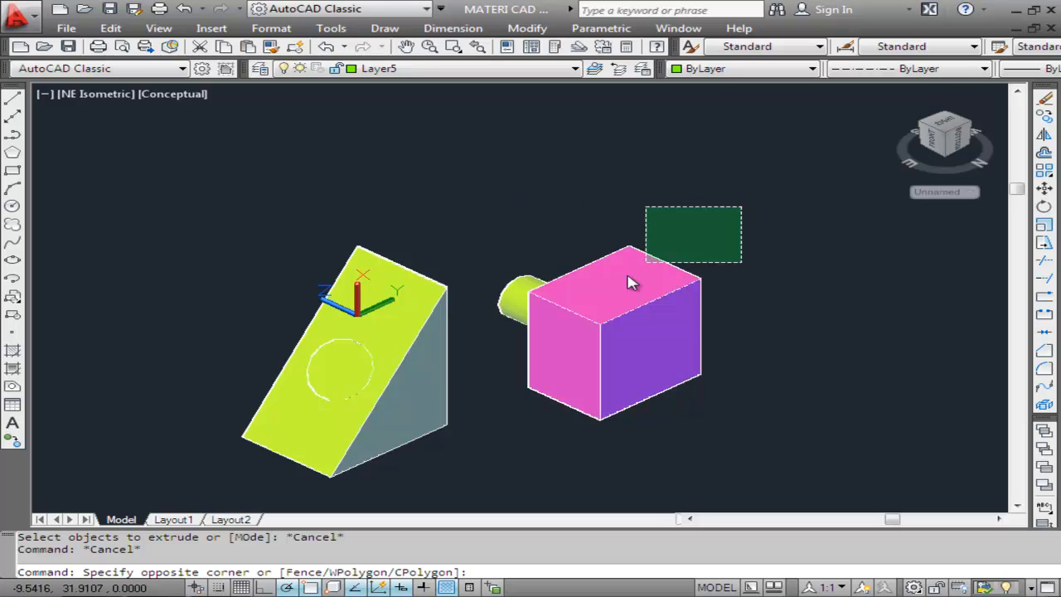
click(209, 479)
key(Delete)
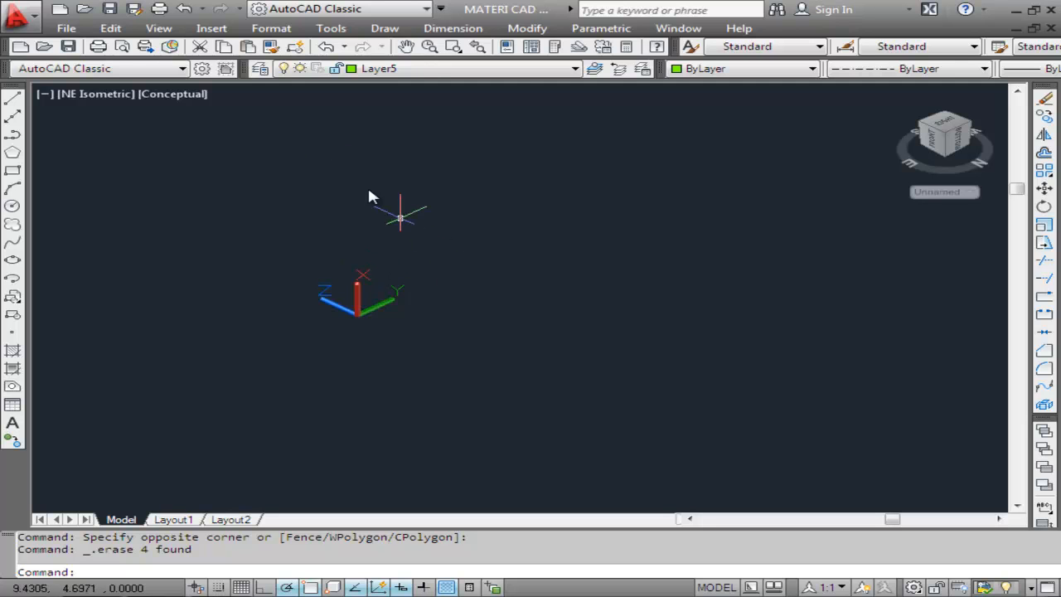
Change the visual style to 2D Wireframe.
click(158, 28)
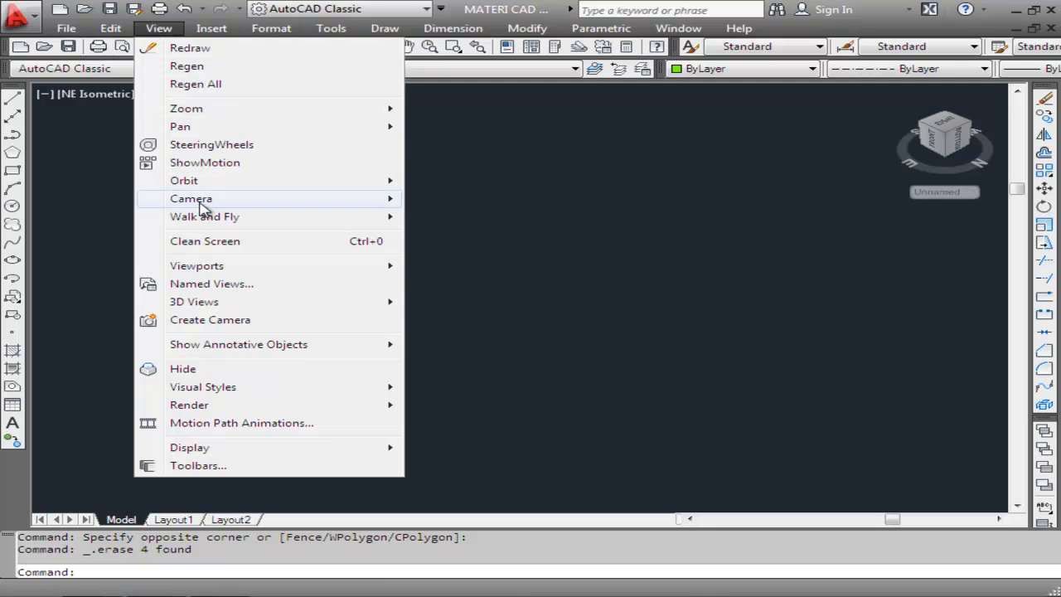
mouse_move(205, 388)
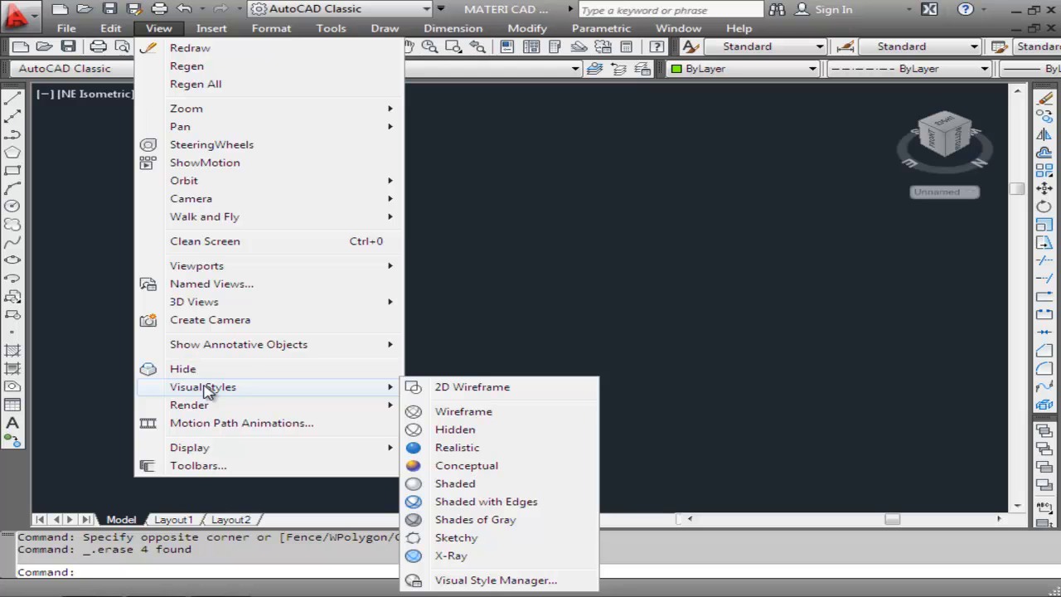
click(439, 388)
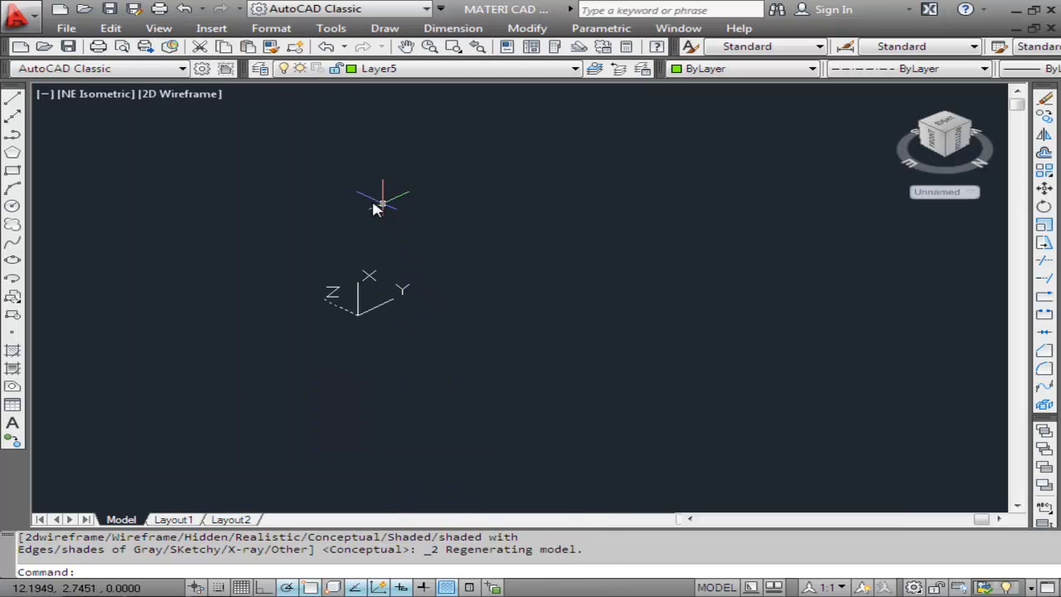
Reset the viewpoint to Top and from there to SW Isometric.
click(158, 30)
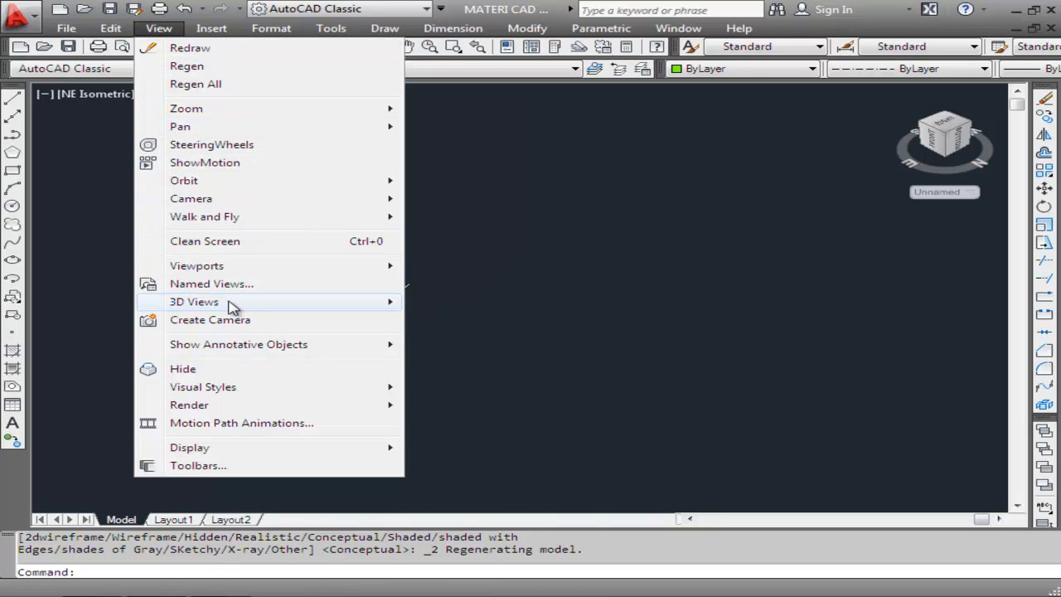
mouse_move(232, 307)
click(432, 365)
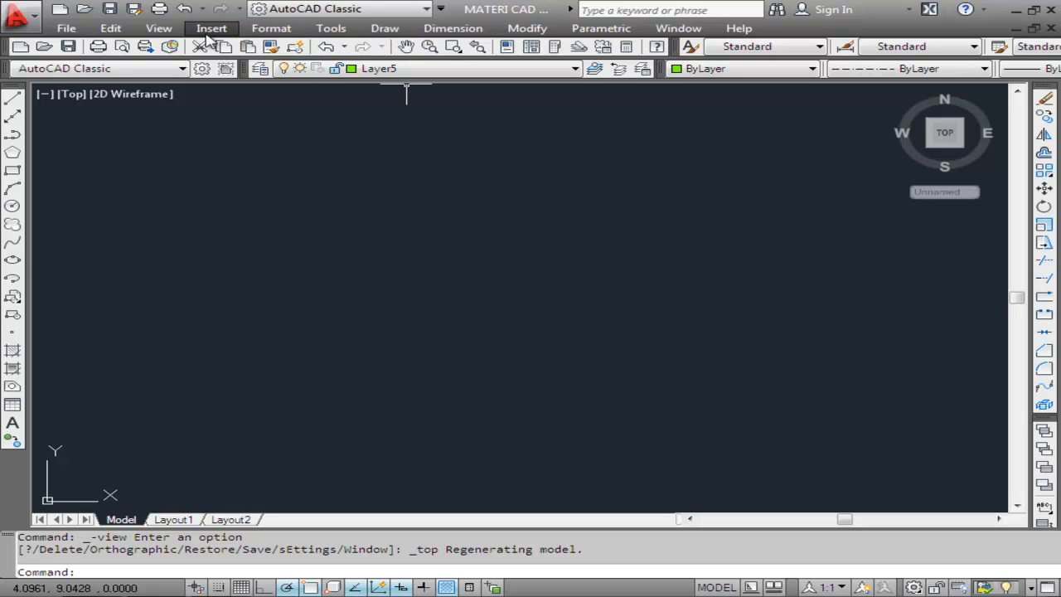
click(159, 32)
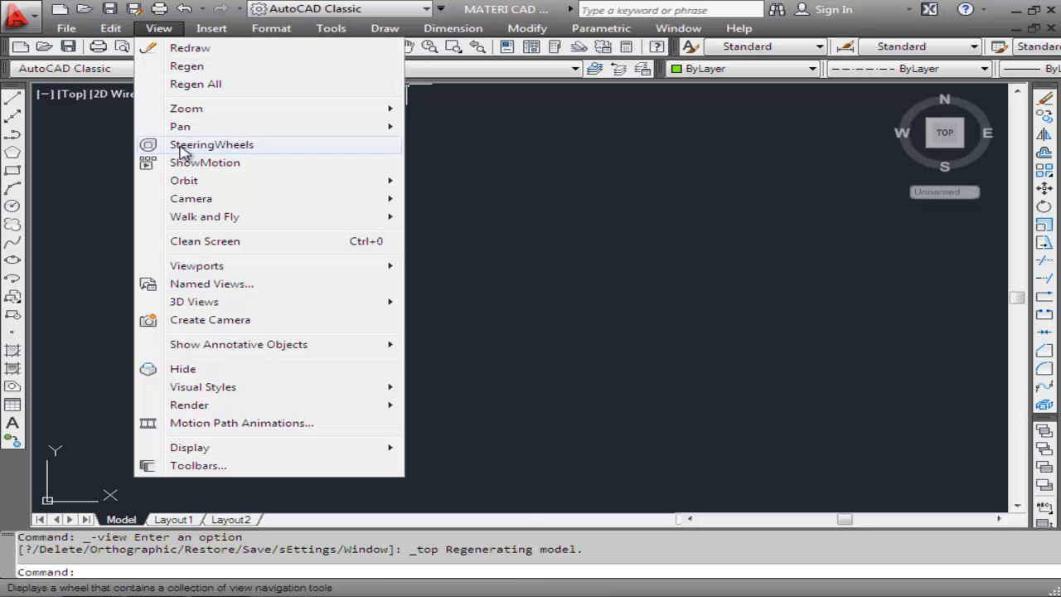
mouse_move(189, 301)
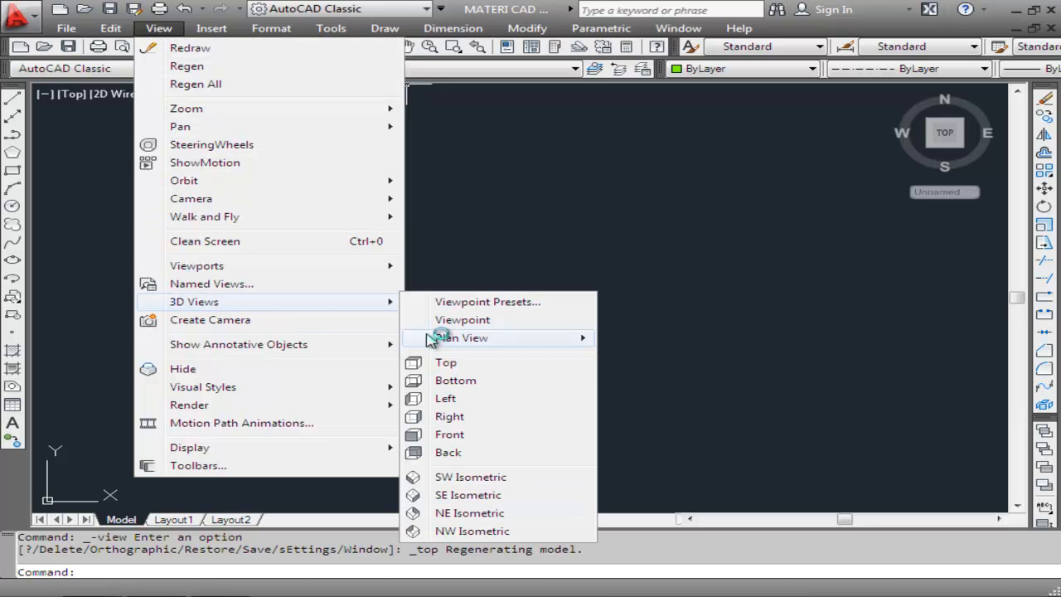
click(466, 477)
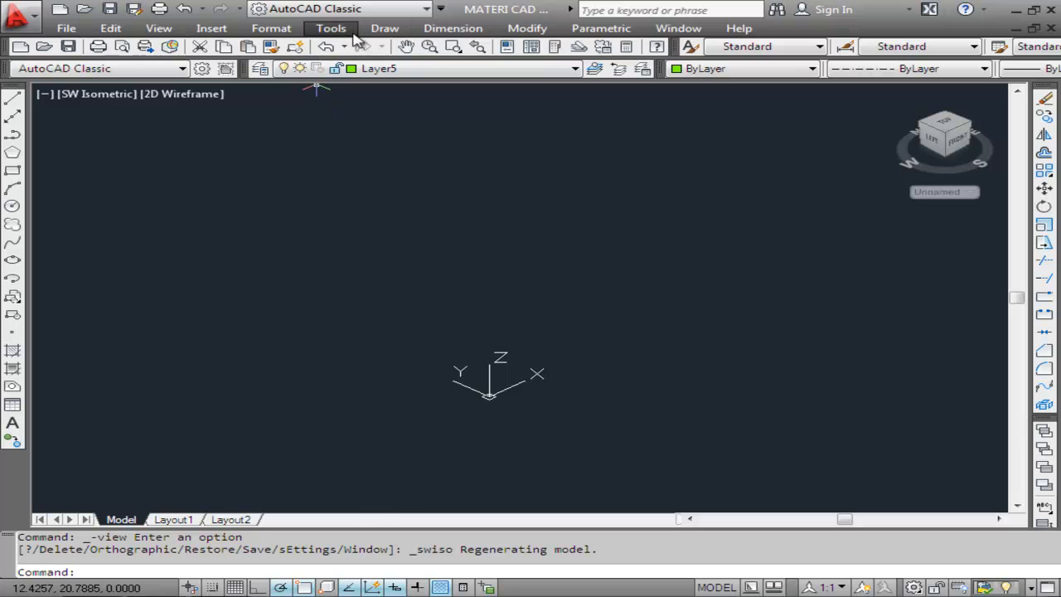
Draw a wedge solid freehand beyond the UCS origin, with its sloping face descending along the X axis.
click(380, 31)
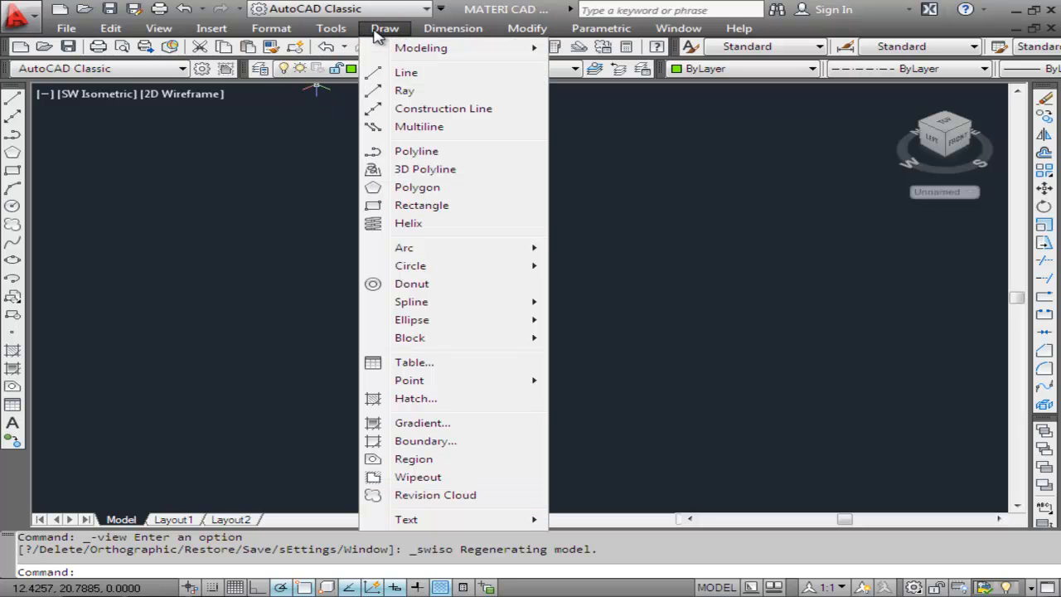
mouse_move(409, 47)
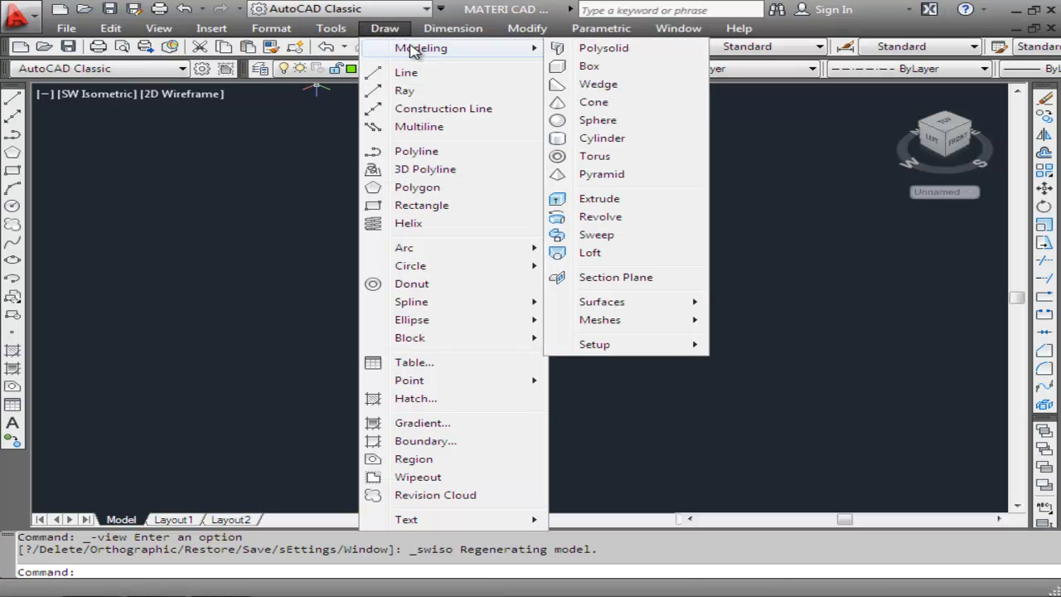
click(599, 84)
click(239, 290)
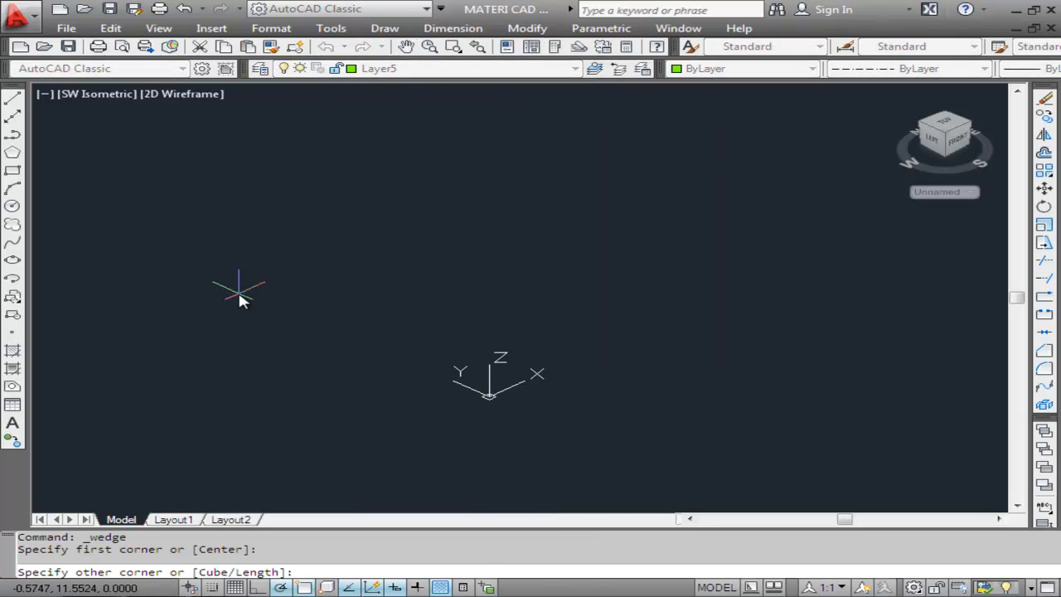
click(399, 301)
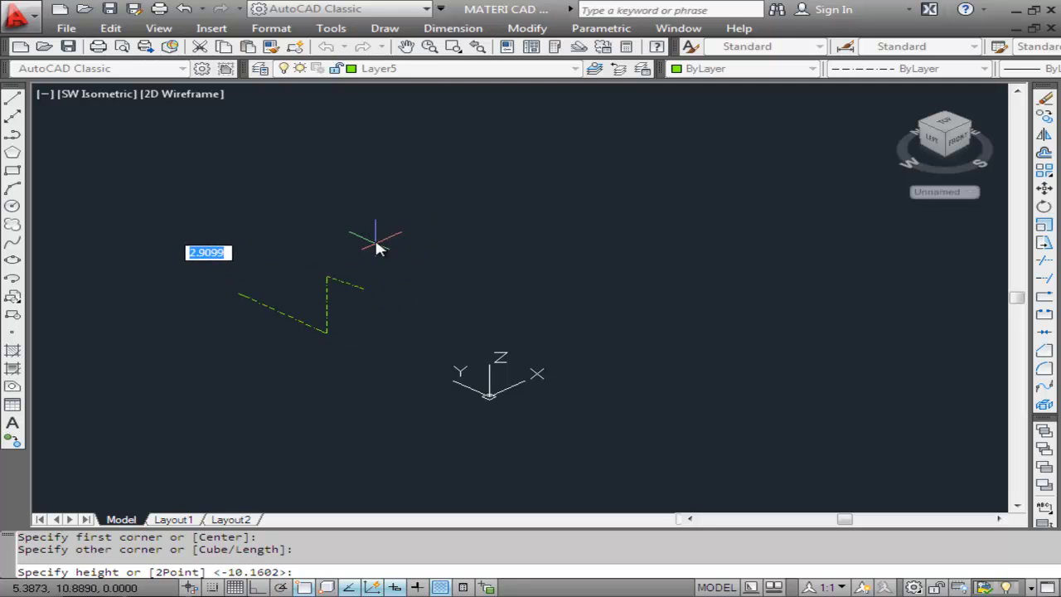
click(347, 208)
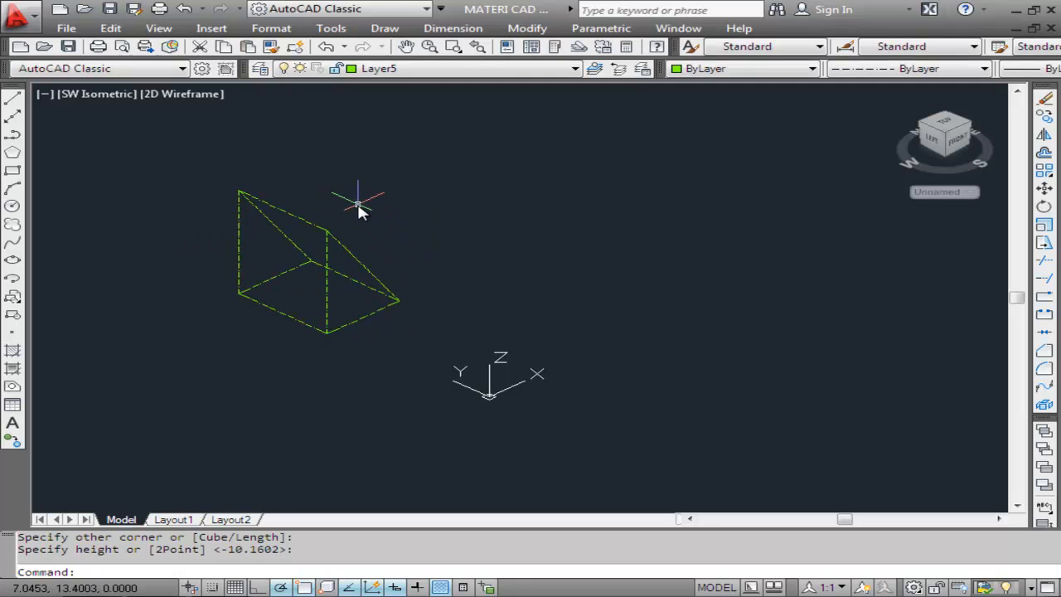
Switch the viewpoint to SE Isometric.
click(159, 28)
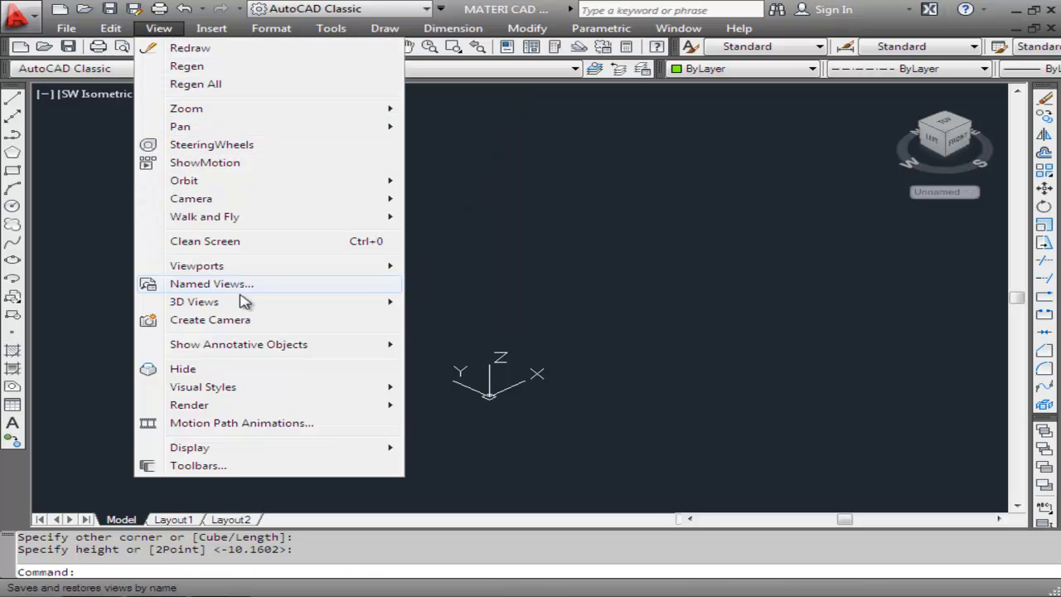
mouse_move(277, 303)
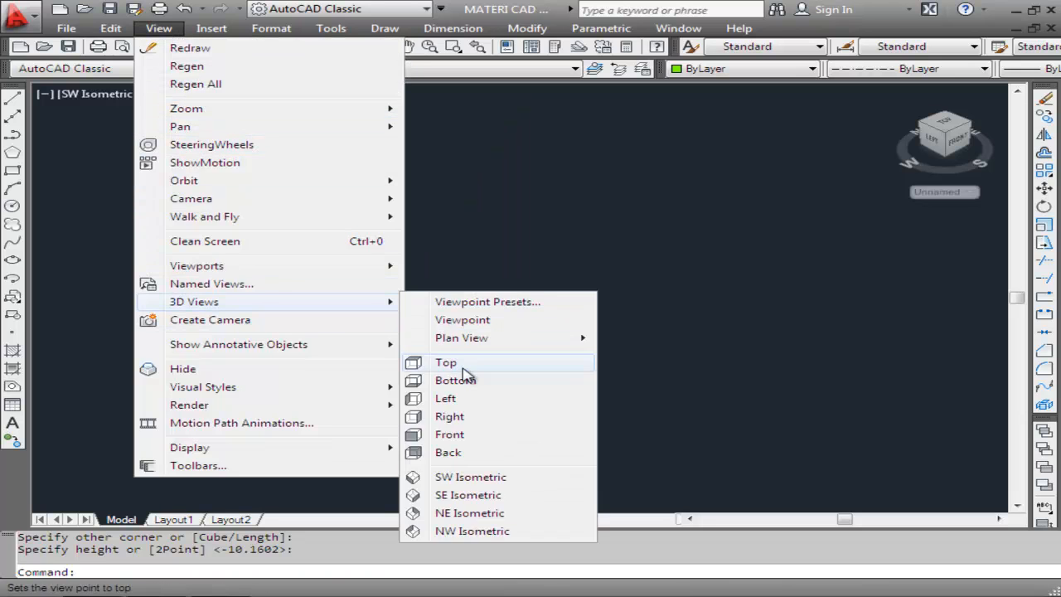
click(484, 498)
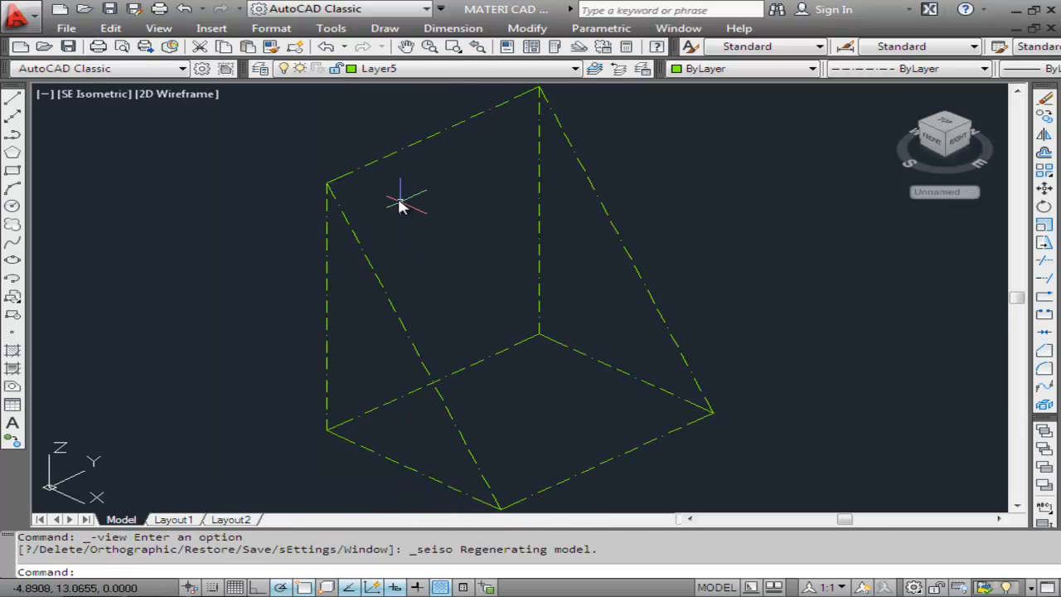
text(u)
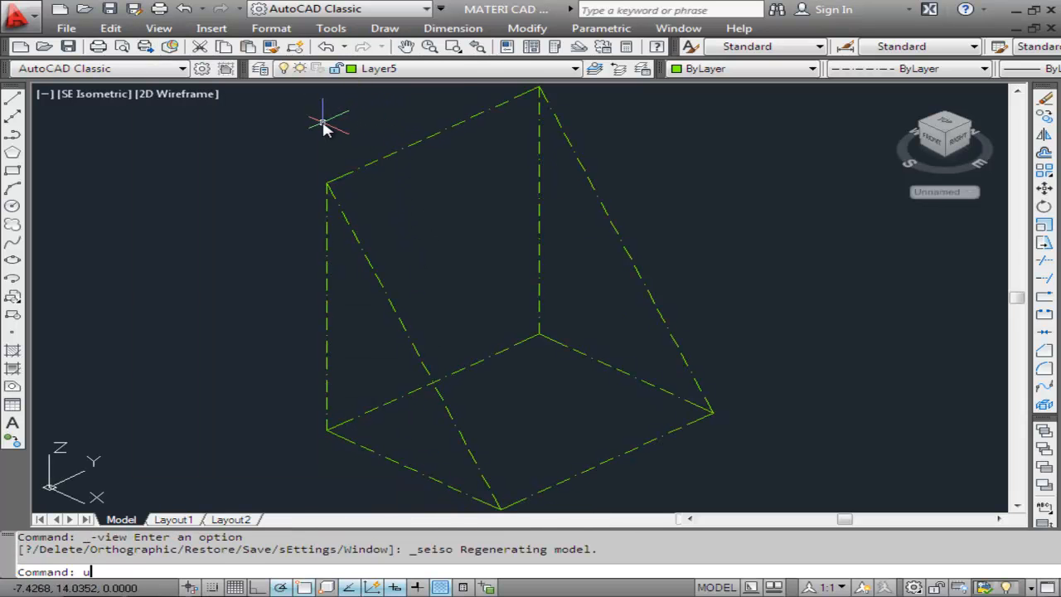
text(cs)
key(Return)
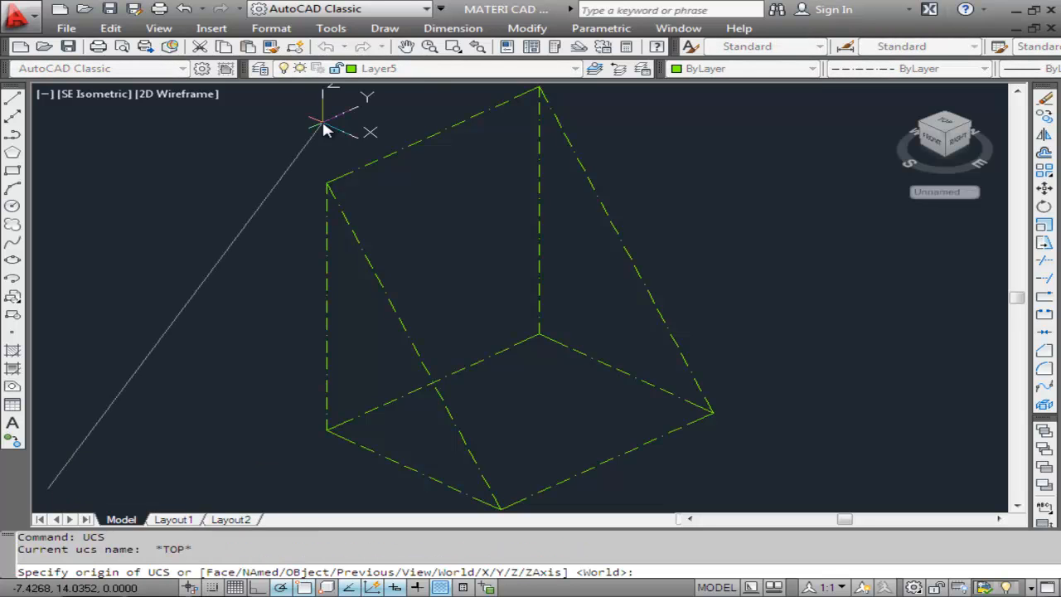
click(466, 247)
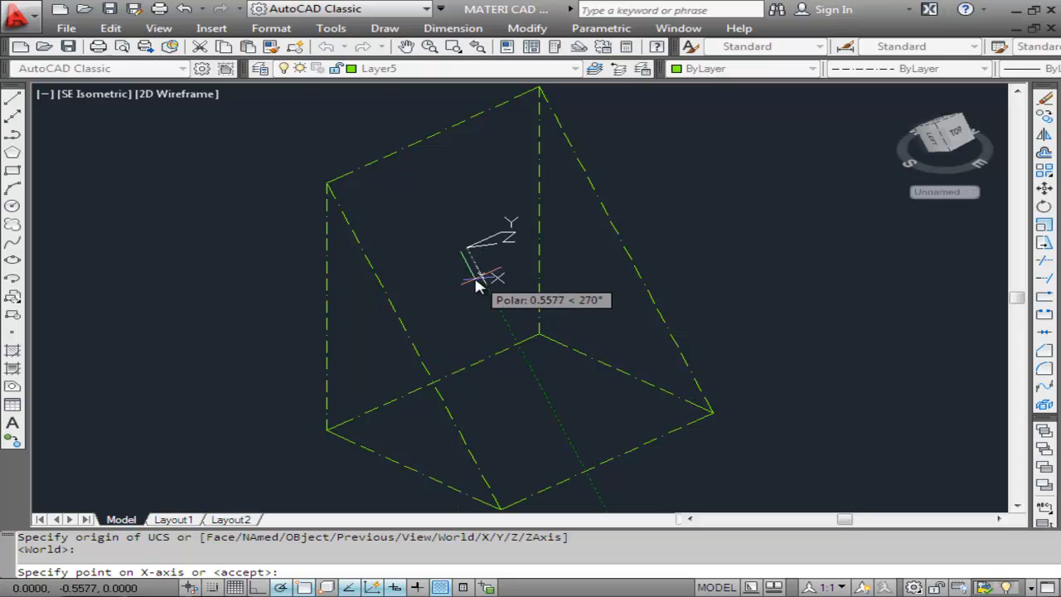
key(Escape)
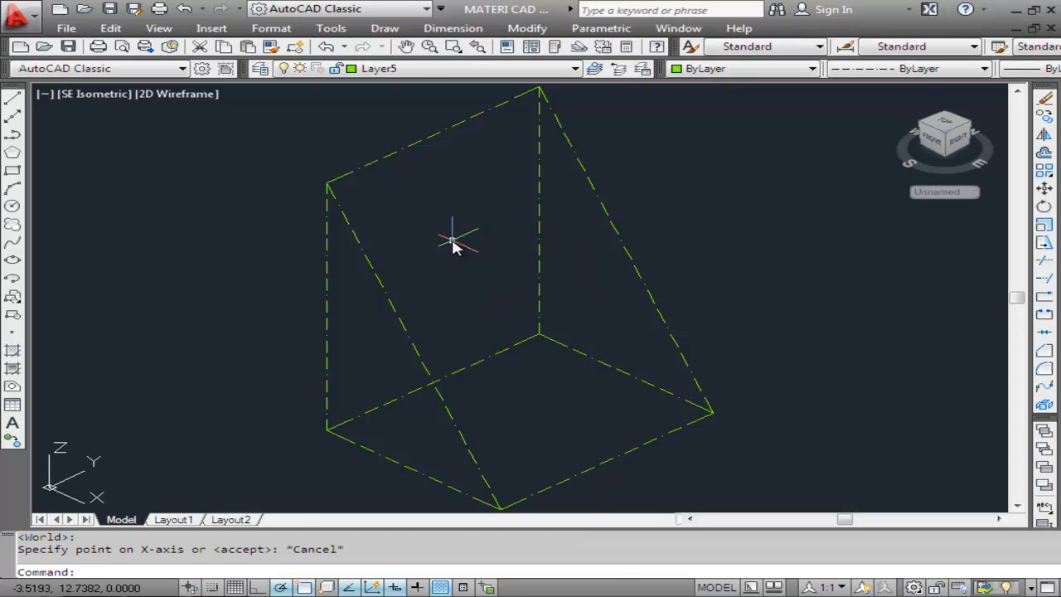
Place the UCS origin on the upper part of the wedge's sloping face, with the X axis pointing down the slope.
text(ucs)
key(Return)
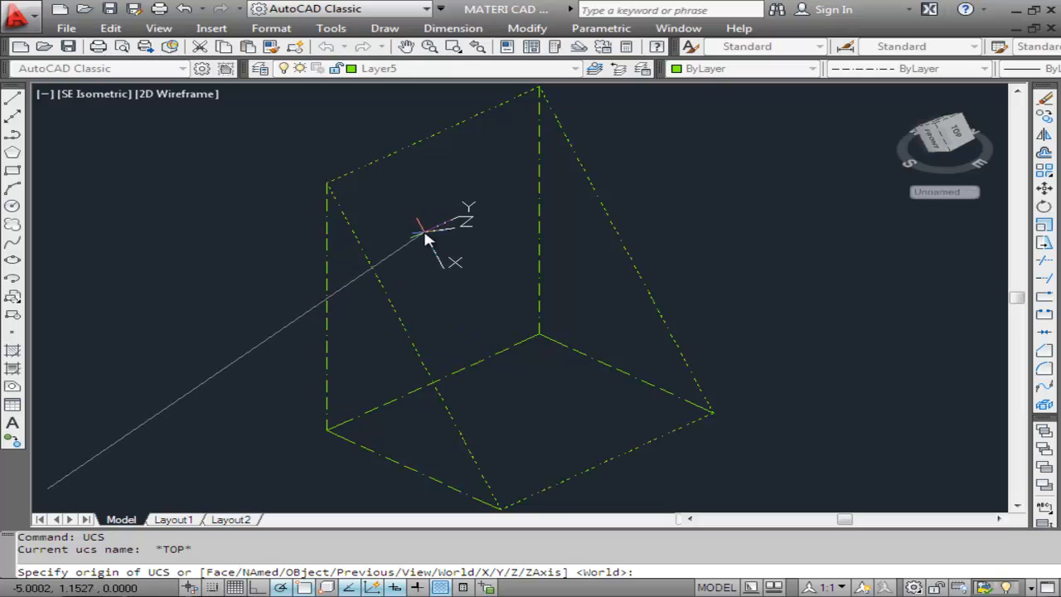
click(425, 238)
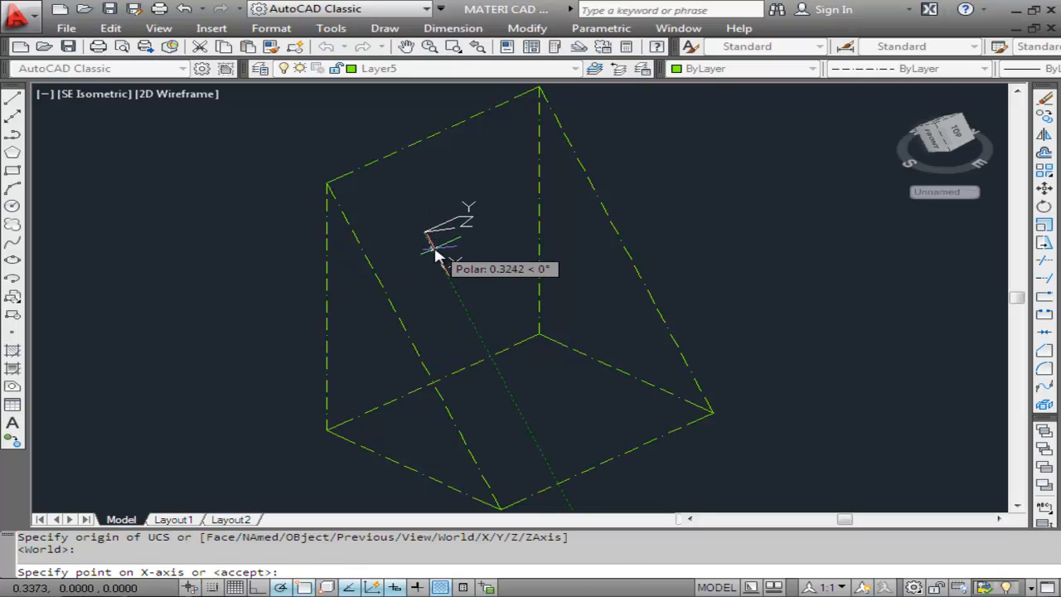
click(436, 253)
key(Return)
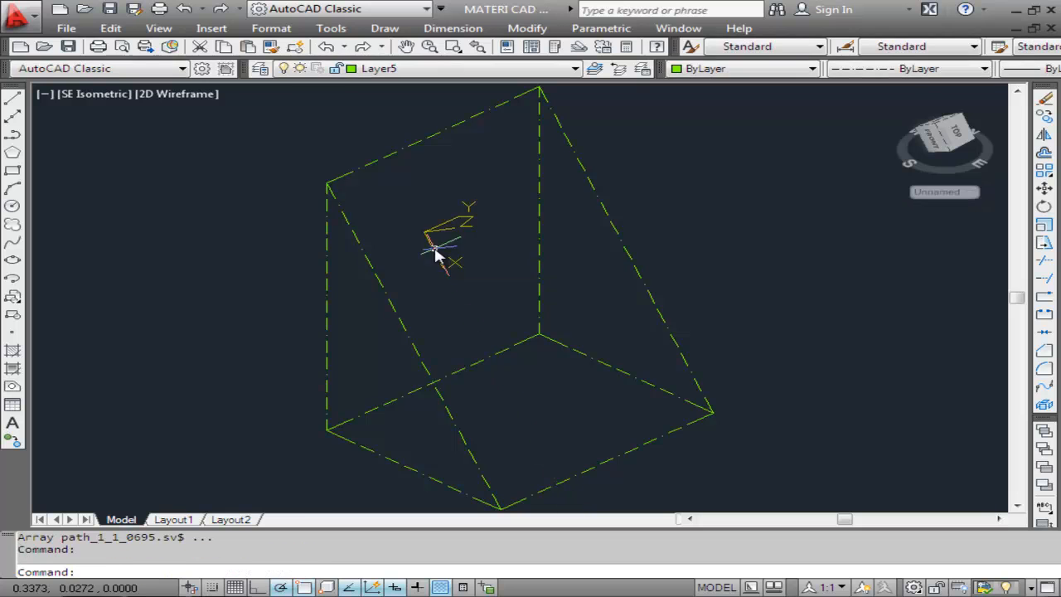
Change the visual style to Realistic.
click(159, 28)
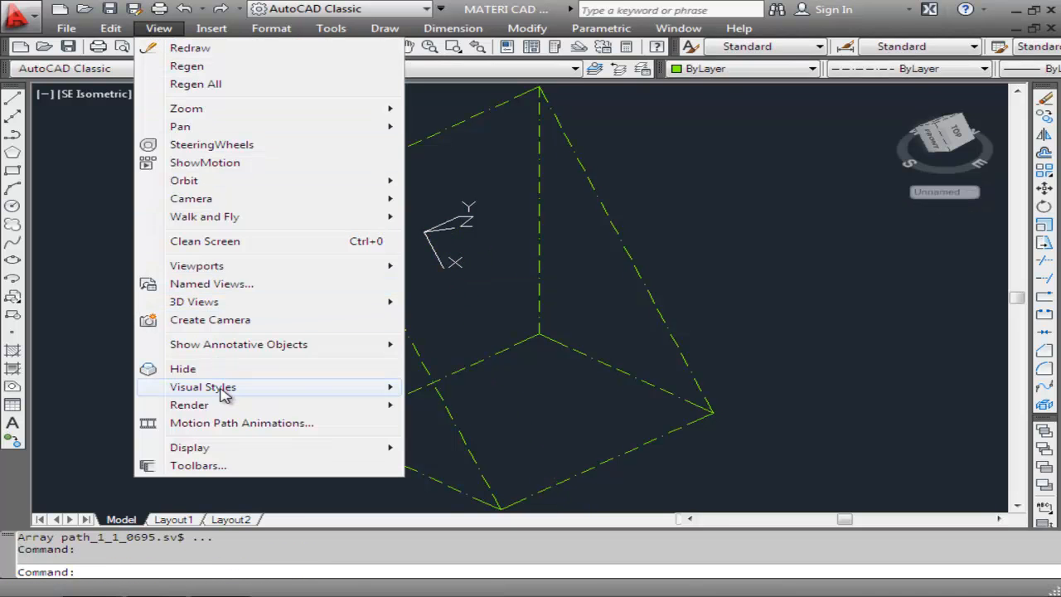
mouse_move(222, 388)
click(487, 452)
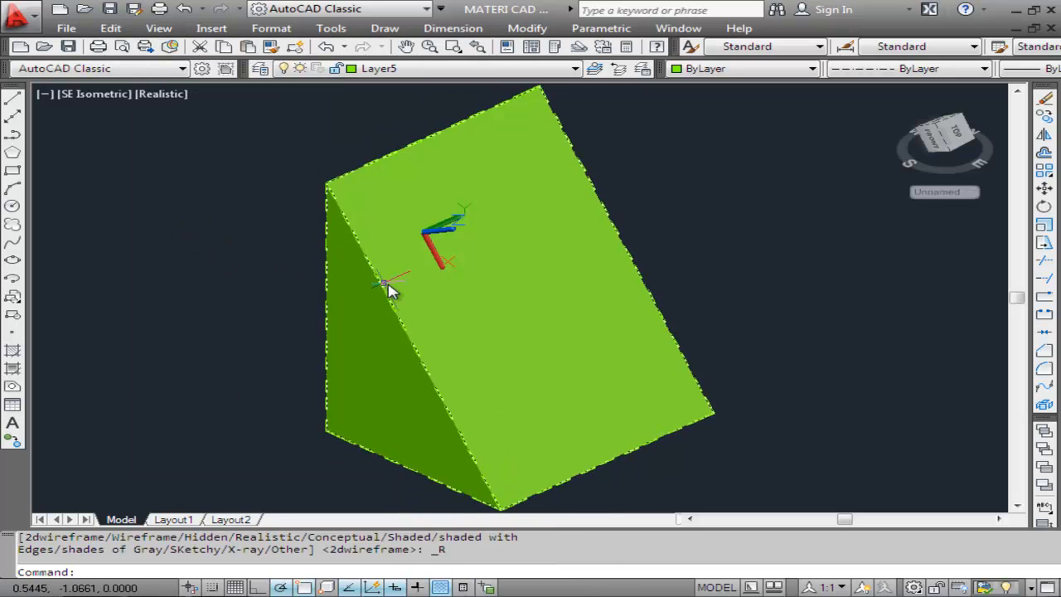
Inspect the UCS alignment on the wedge's sloping face from another angle with Free Orbit.
click(162, 30)
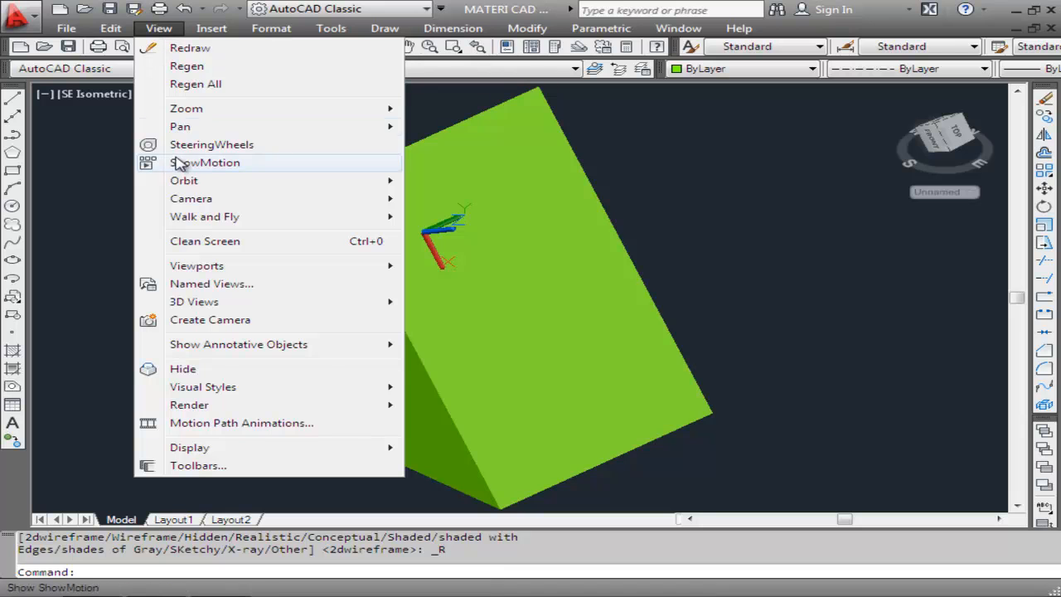
mouse_move(187, 182)
click(461, 199)
drag(438, 284, 486, 192)
key(Escape)
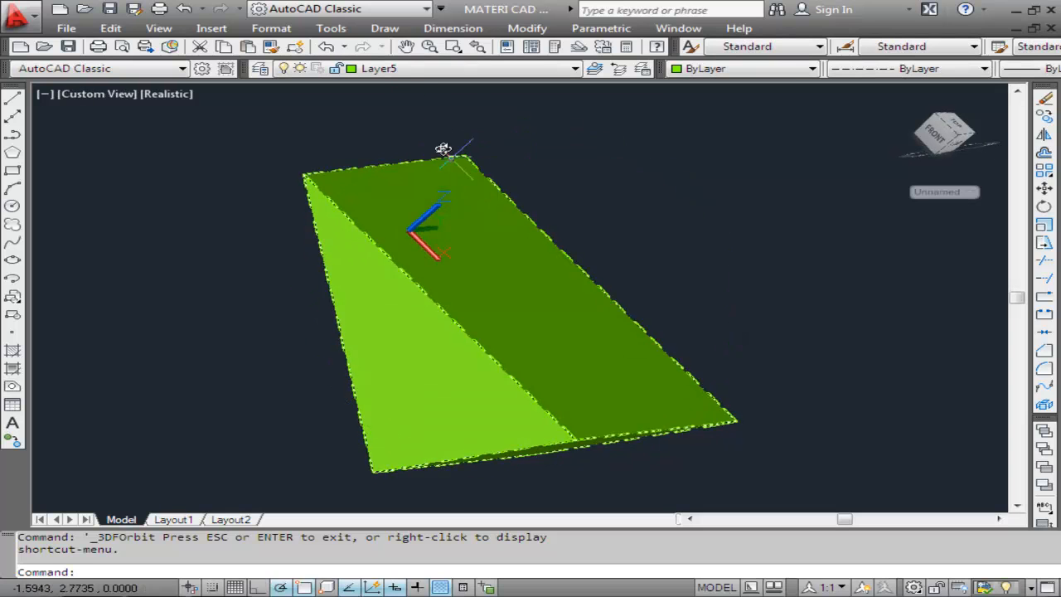
Draw a center-radius circle with a radius of about 0.59 near the middle of the wedge's sloping face.
click(383, 28)
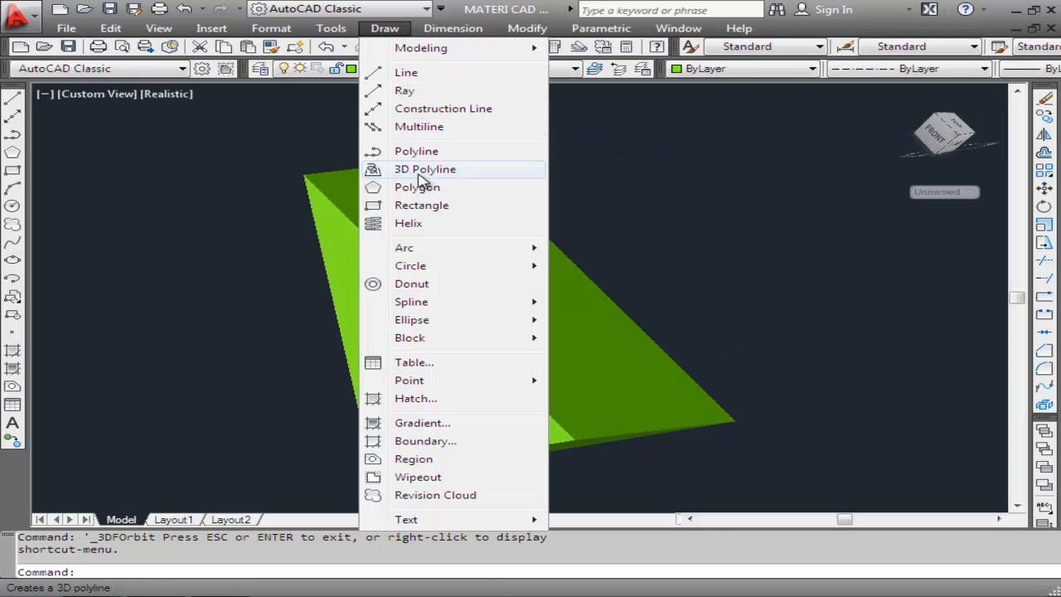
mouse_move(438, 272)
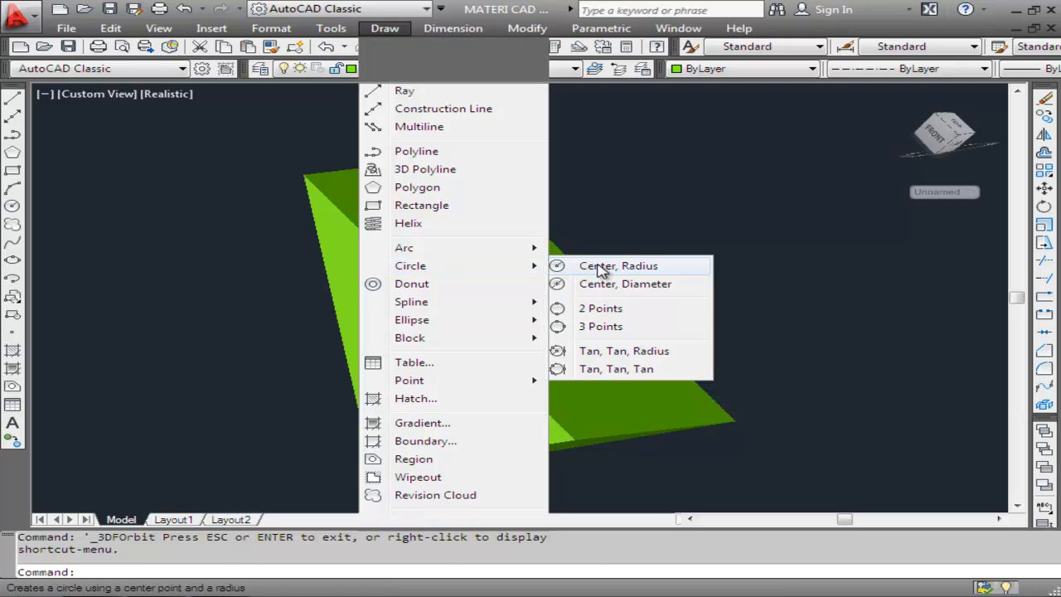
click(549, 265)
click(535, 308)
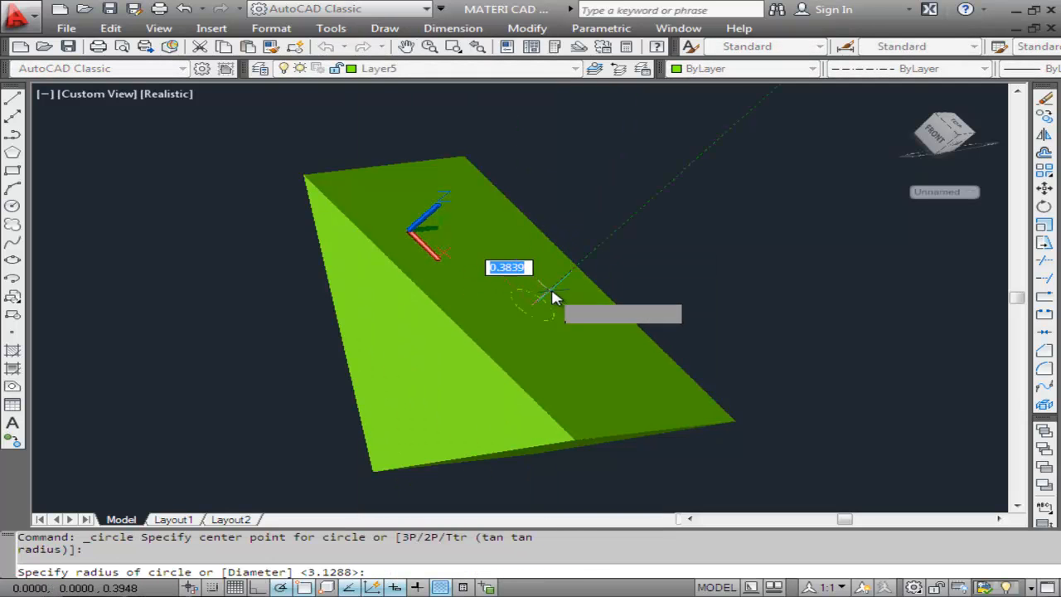
click(560, 286)
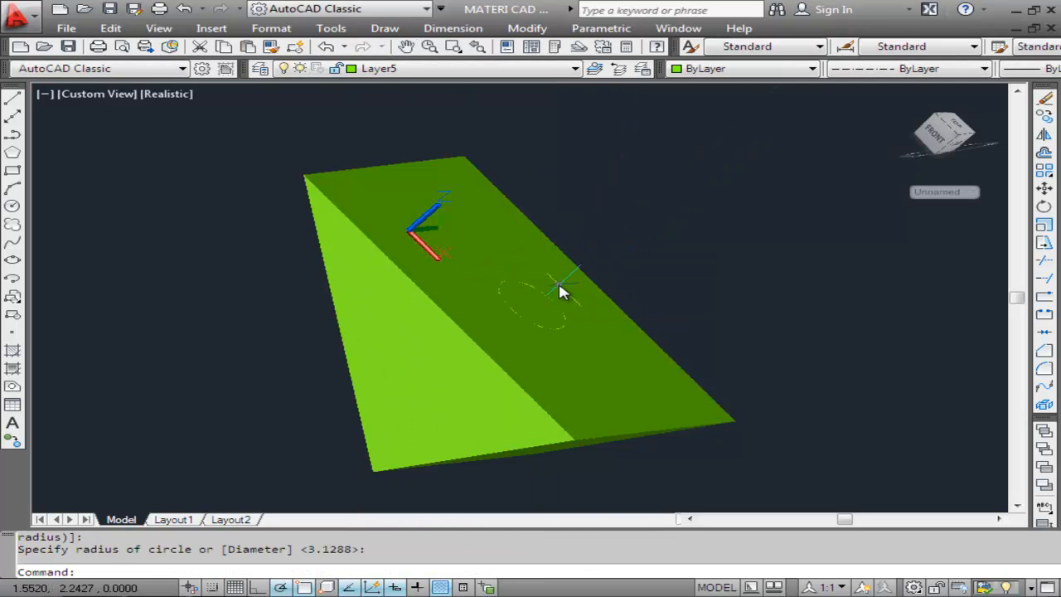
Extrude the circle on the sloping face outward, perpendicular to the slope, into a solid cylinder.
click(386, 28)
mouse_move(414, 49)
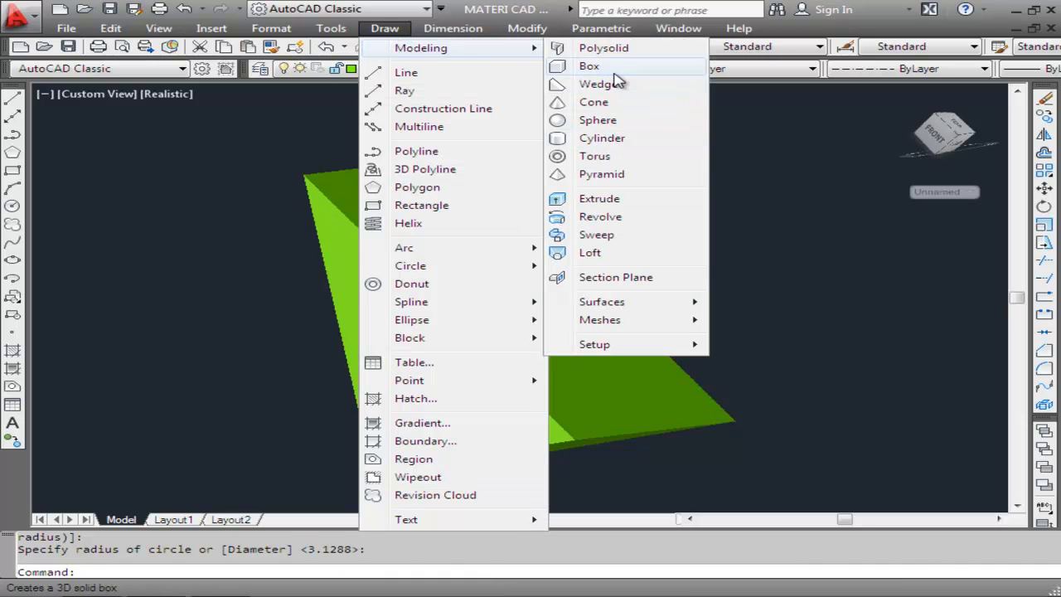
click(617, 199)
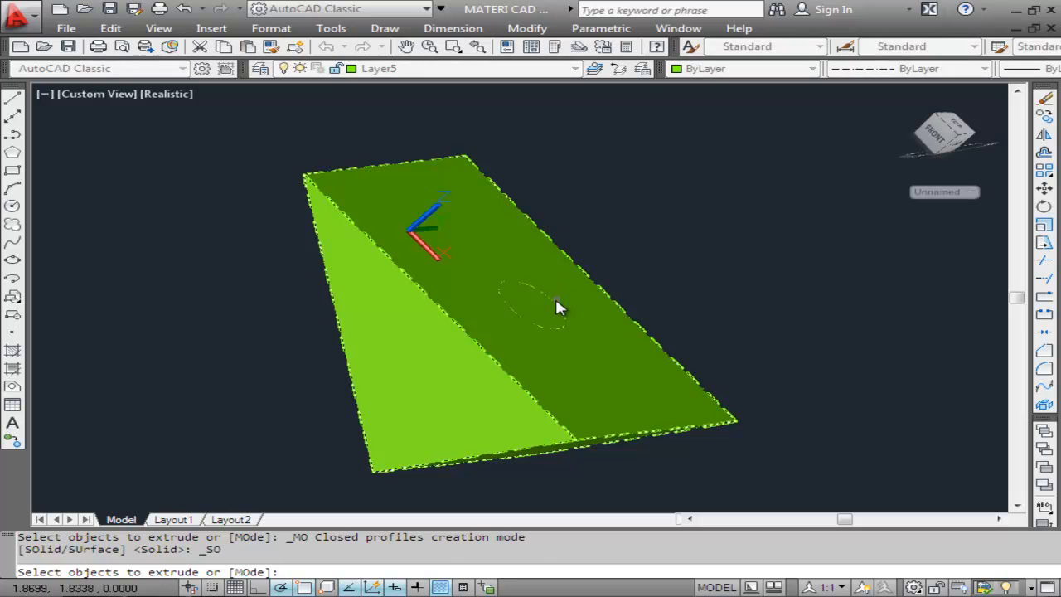
click(560, 307)
key(Return)
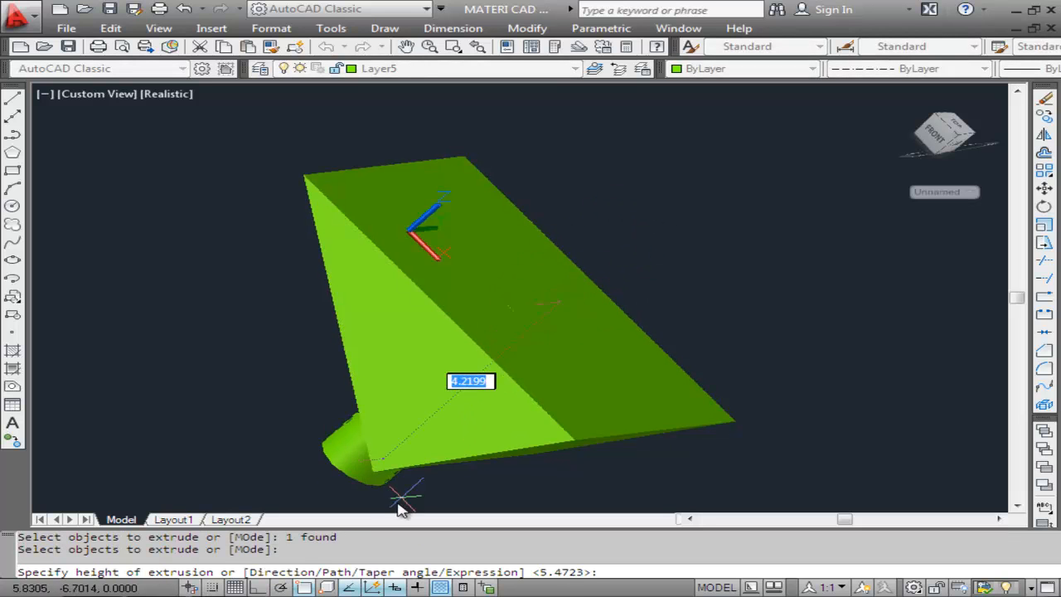
click(660, 228)
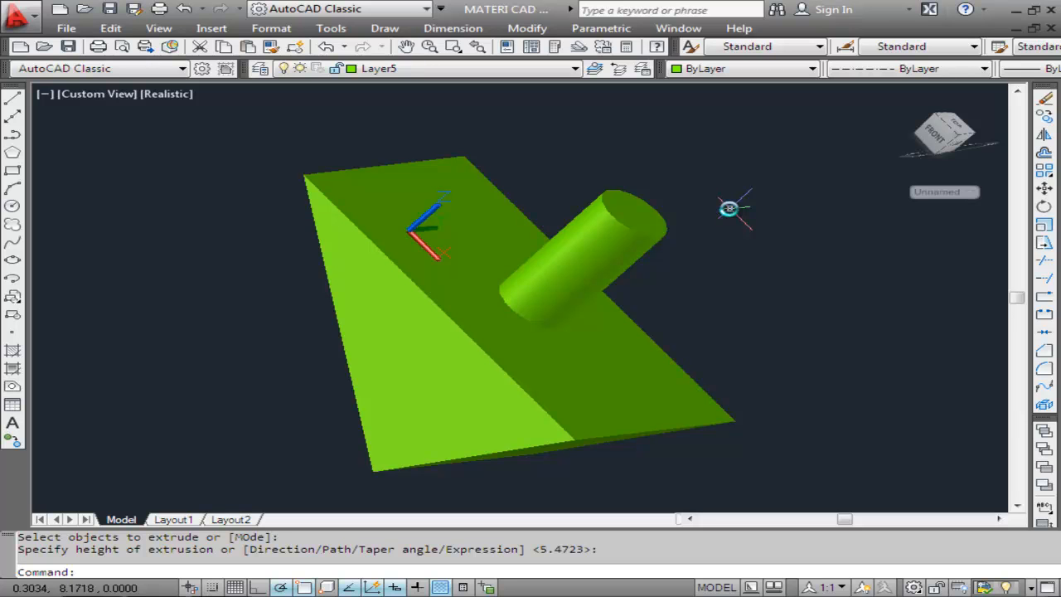
Examine how the cylinder stands on the wedge's sloping face from other angles with Free Orbit.
click(158, 29)
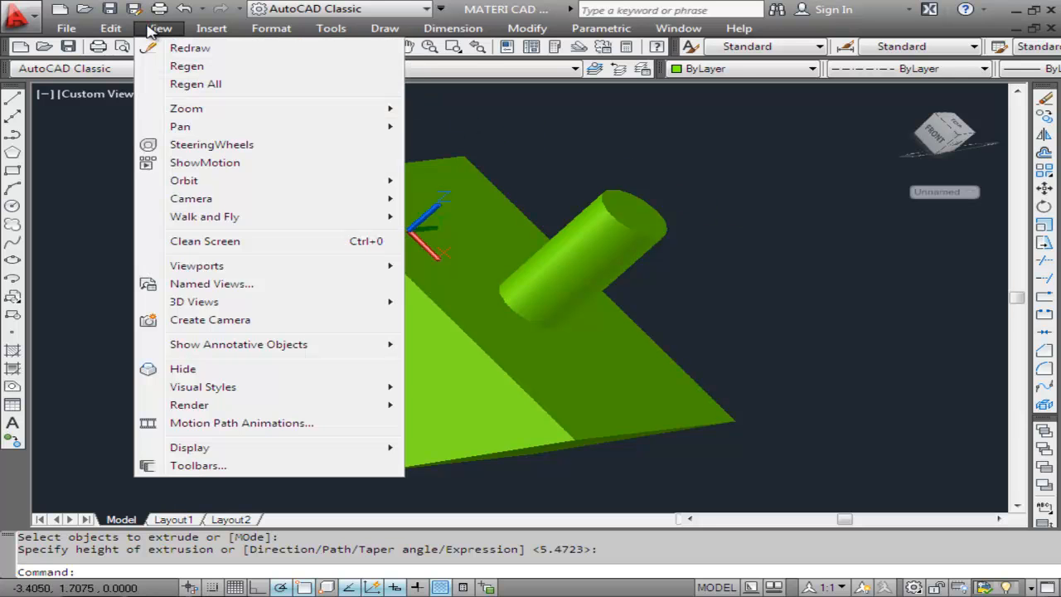
mouse_move(199, 182)
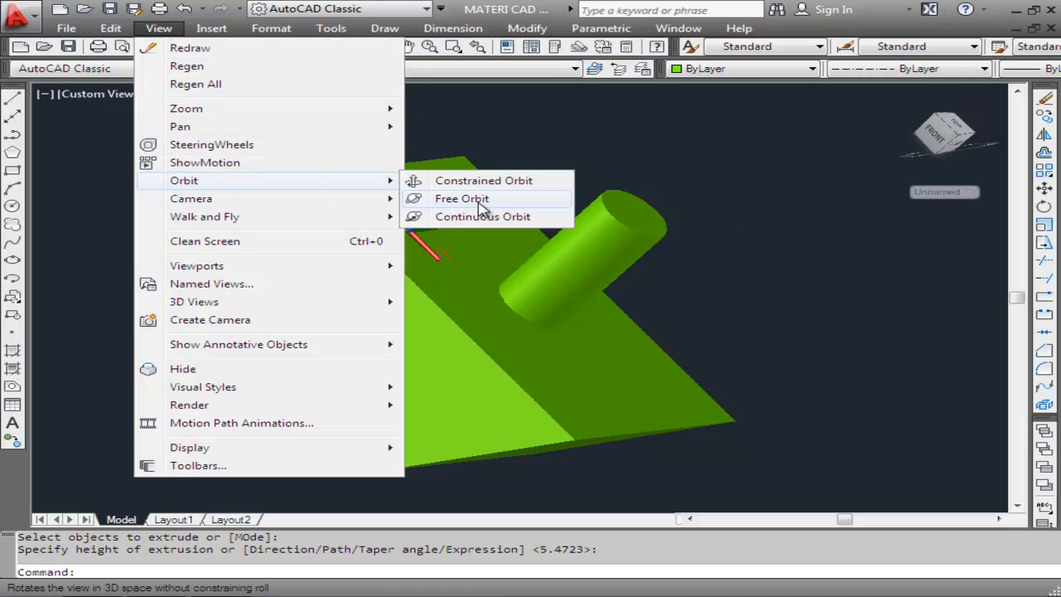
click(480, 205)
drag(489, 232, 576, 243)
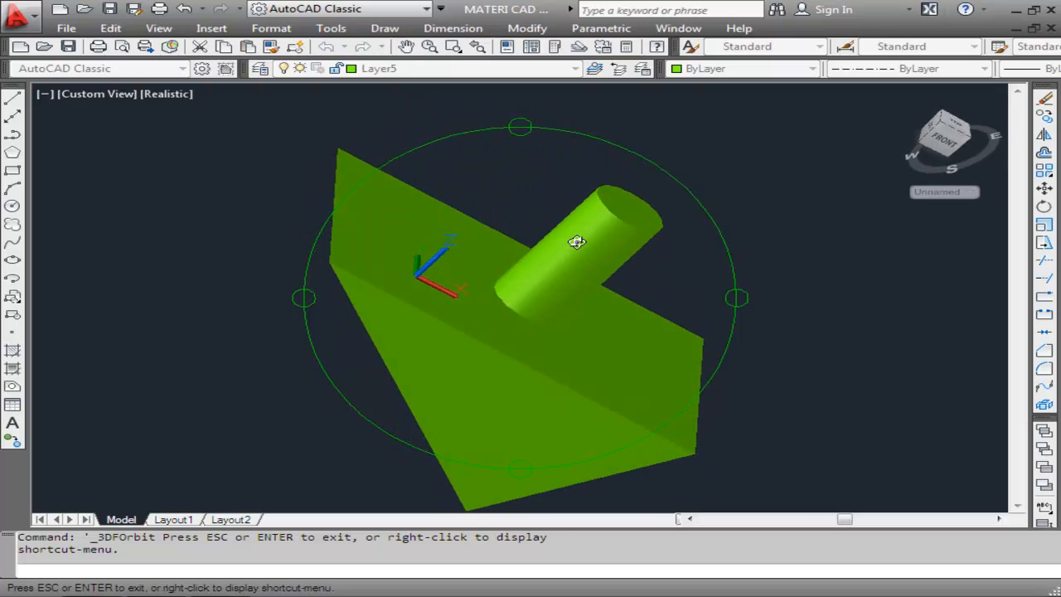
drag(455, 270, 407, 275)
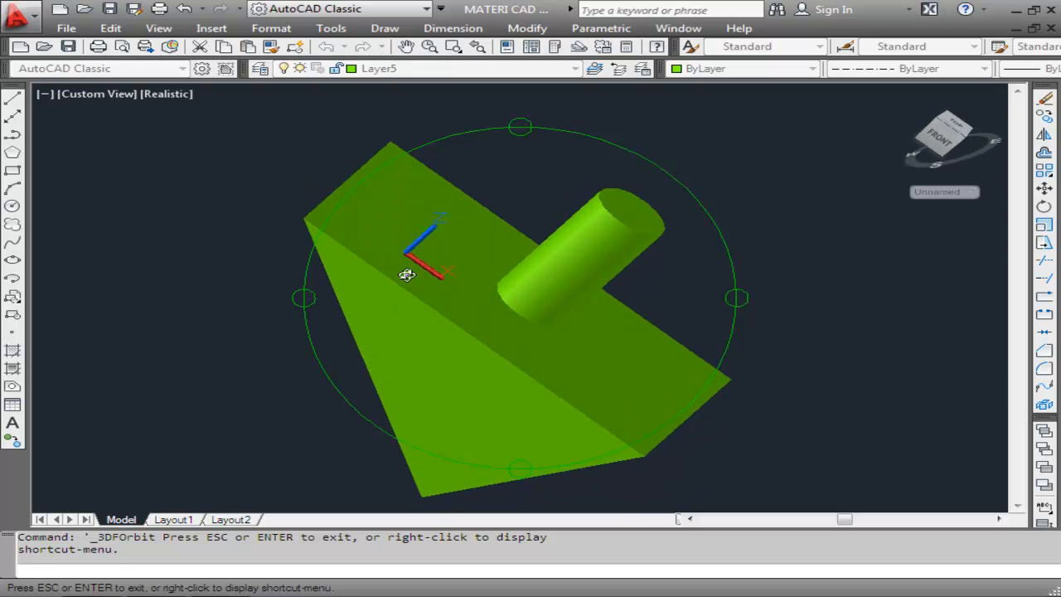
right_click(810, 330)
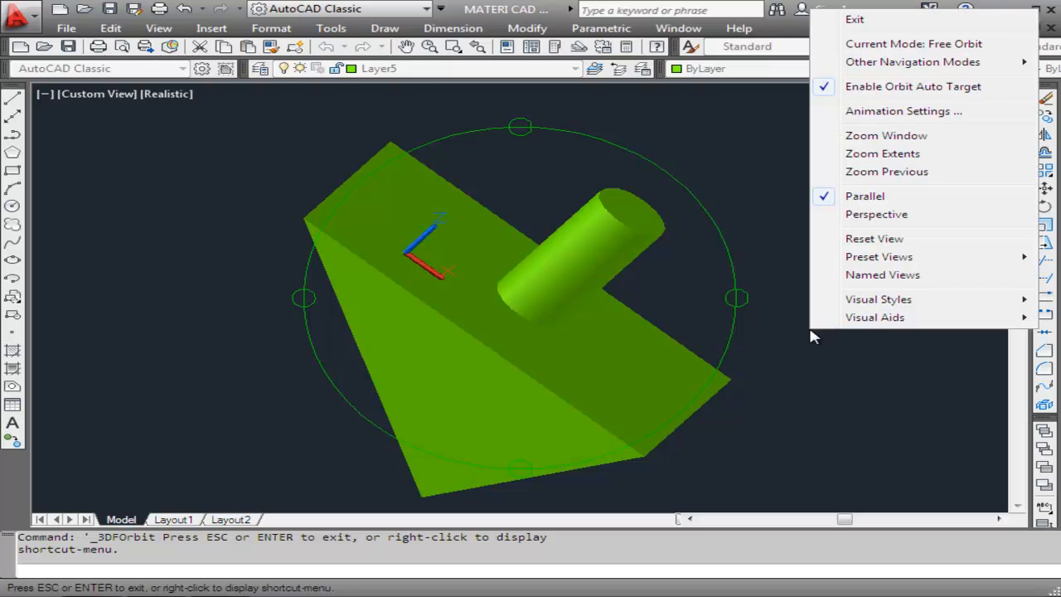
click(771, 398)
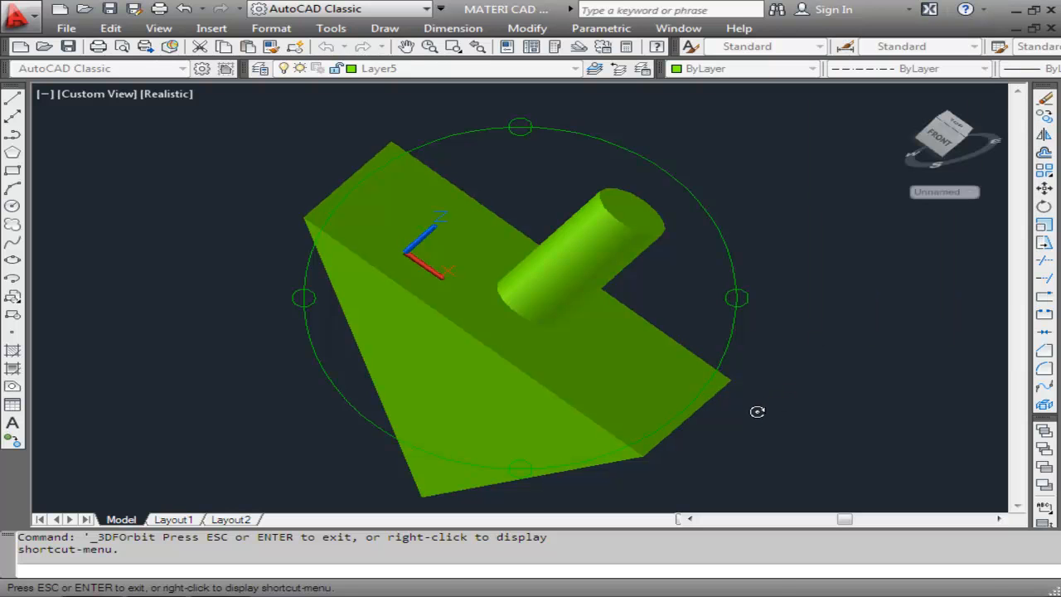
key(Escape)
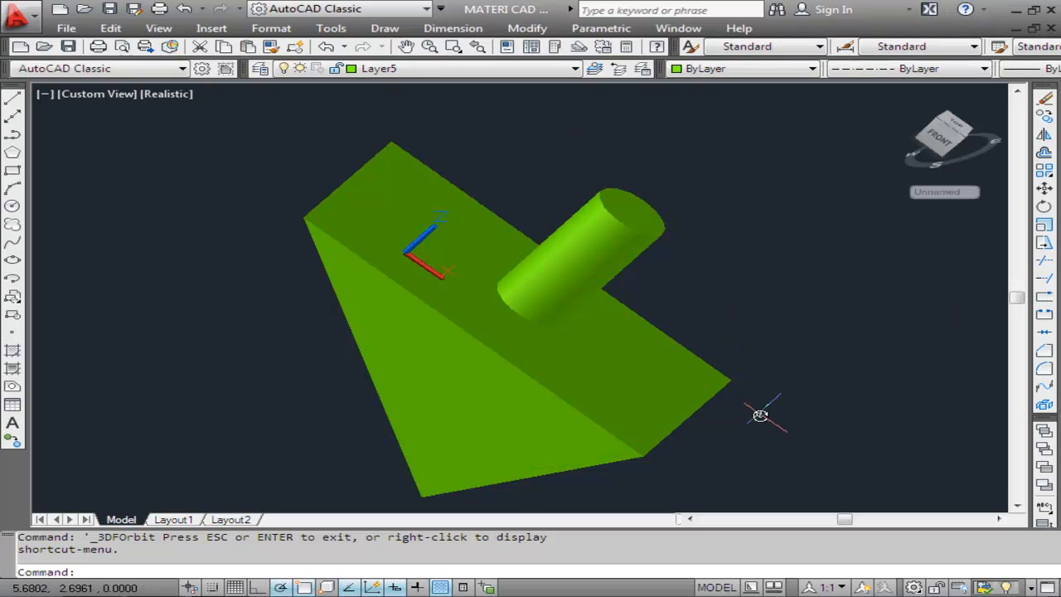
Switch to the 3D Modeling workspace and set the viewpoint to SE Isometric.
click(914, 587)
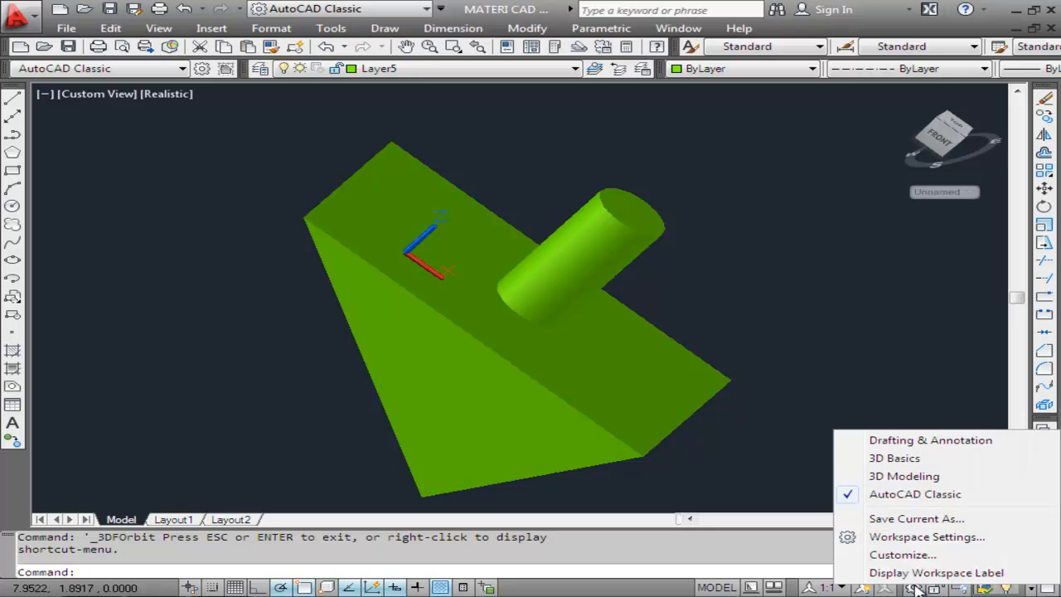
click(916, 477)
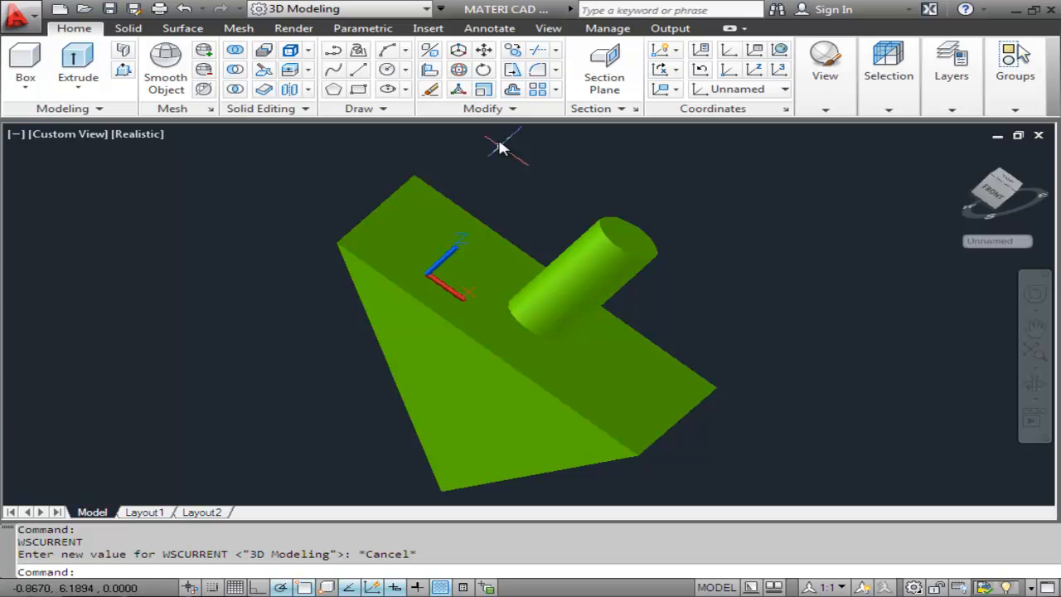
click(548, 28)
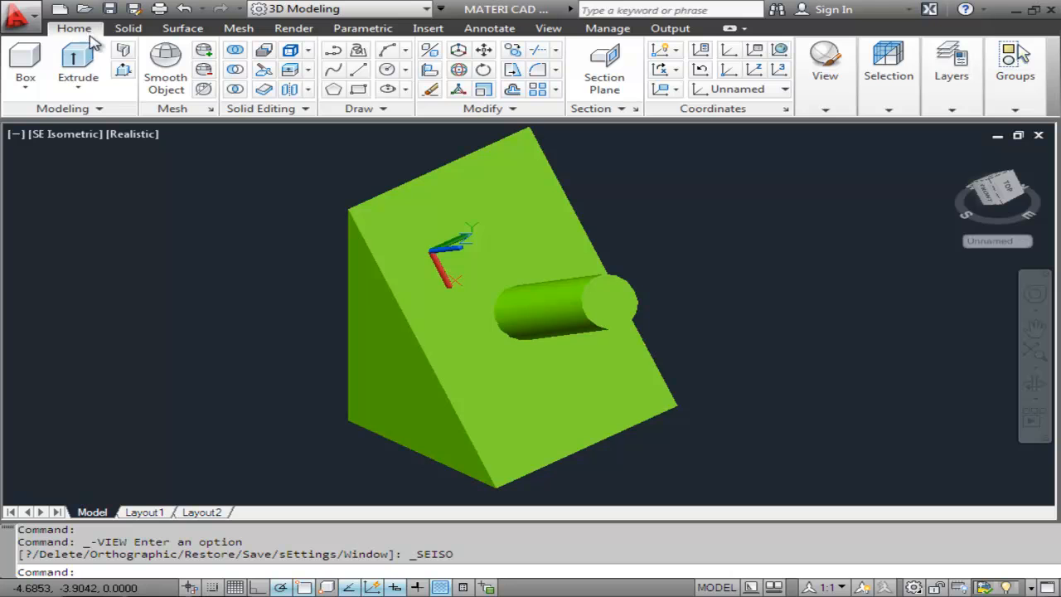
Draw a small center-diameter circle on the wedge's triangular side face.
click(123, 70)
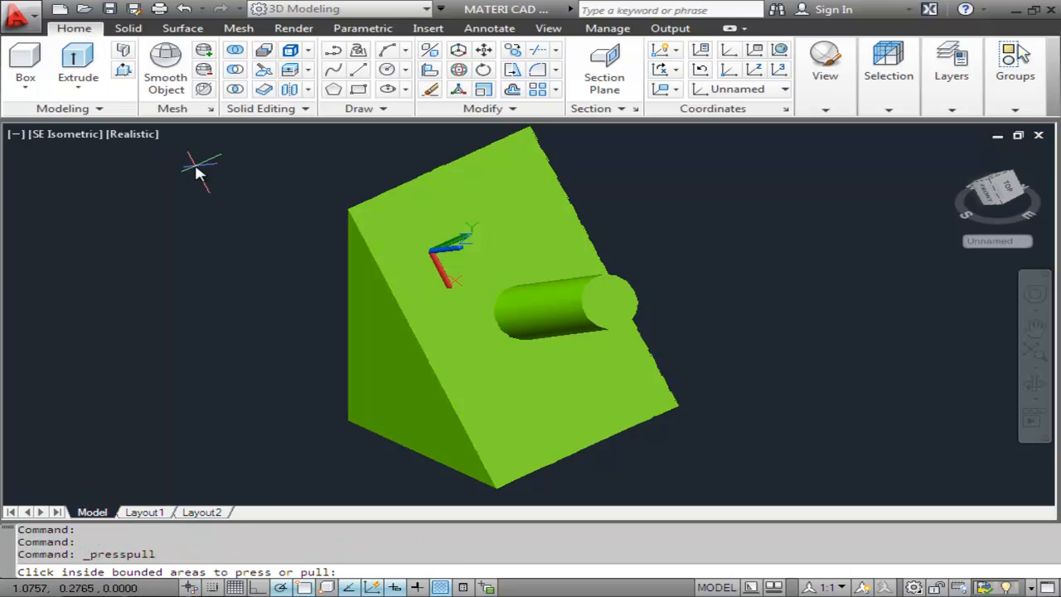
click(123, 70)
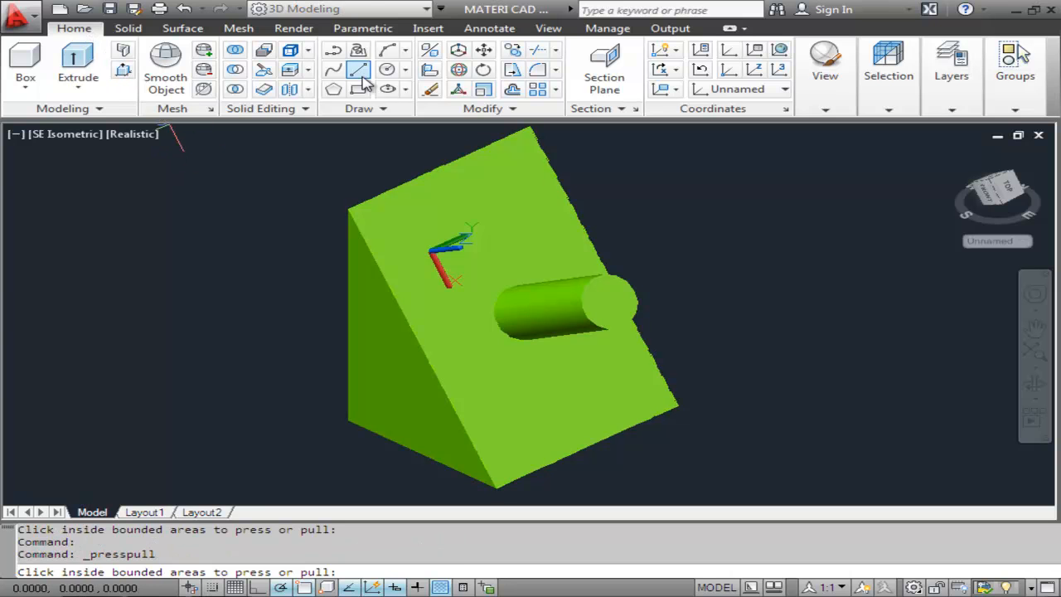
click(407, 71)
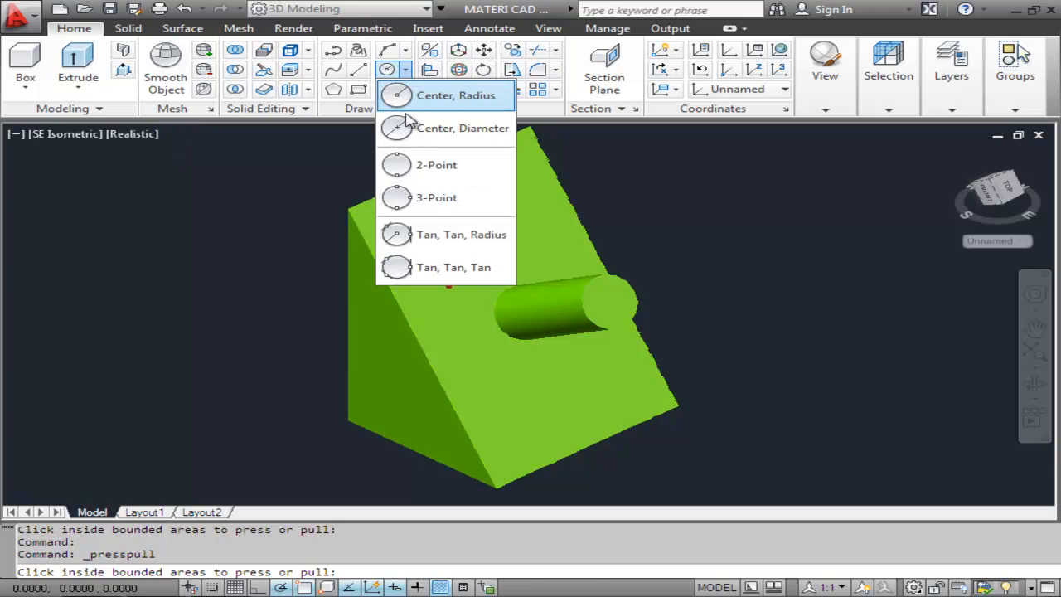
click(431, 128)
click(379, 341)
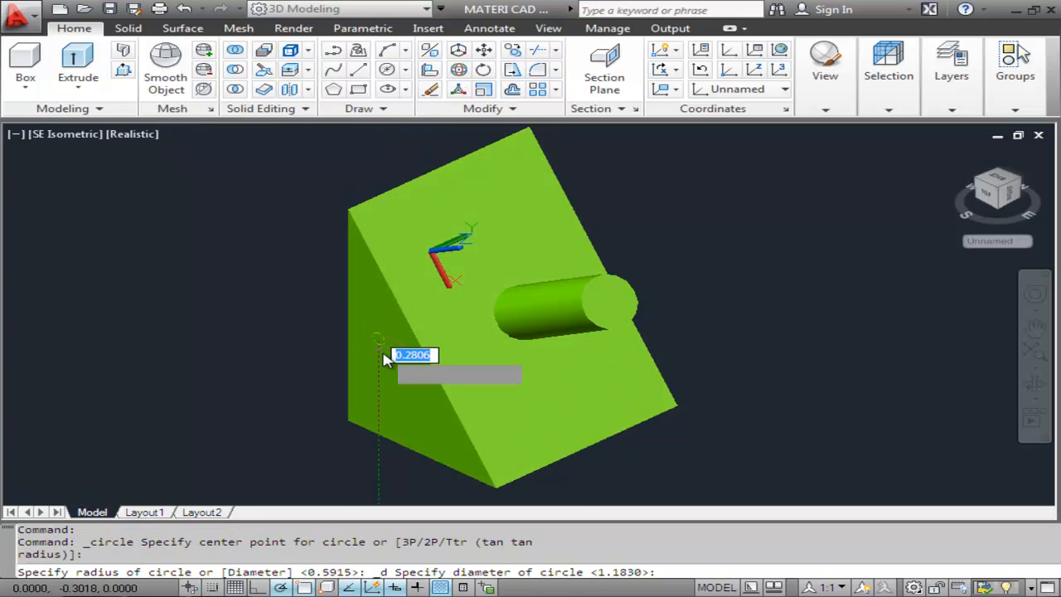
key(Return)
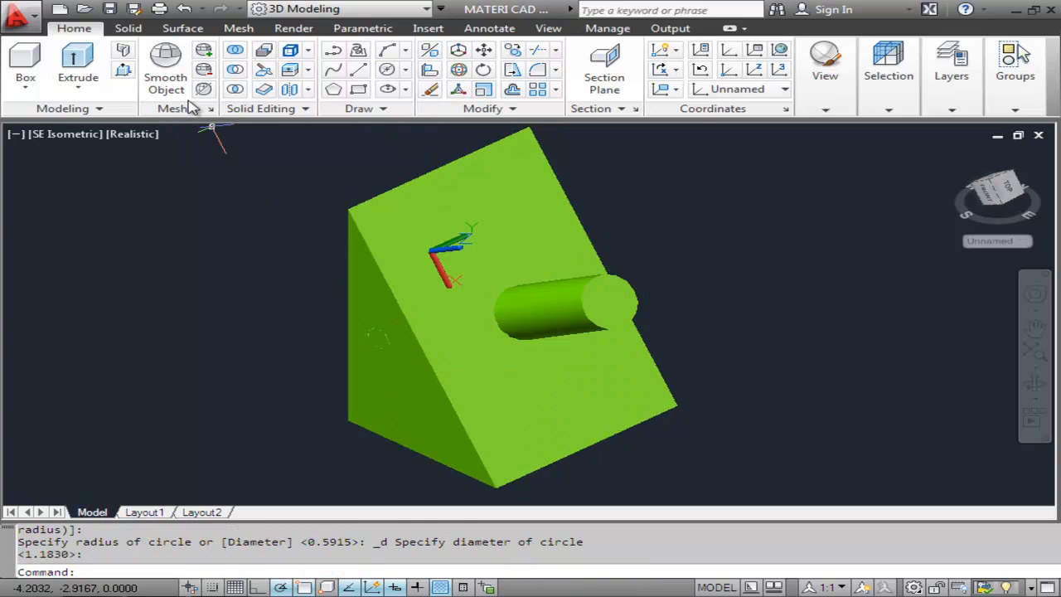
Use Presspull on the side-face circle to push it into the wedge and cut a round hole.
click(123, 69)
click(378, 346)
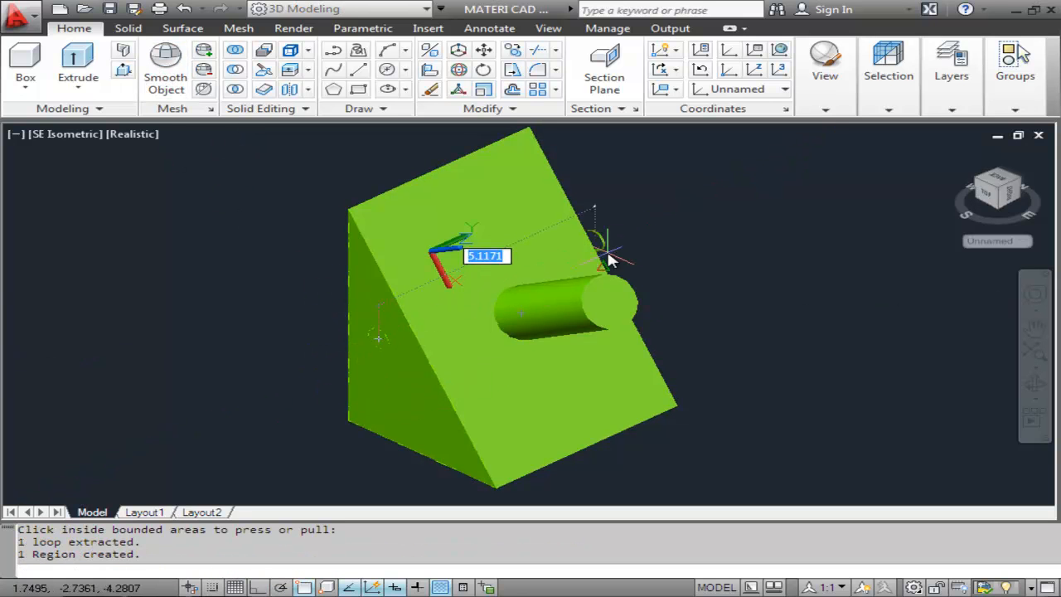
click(639, 243)
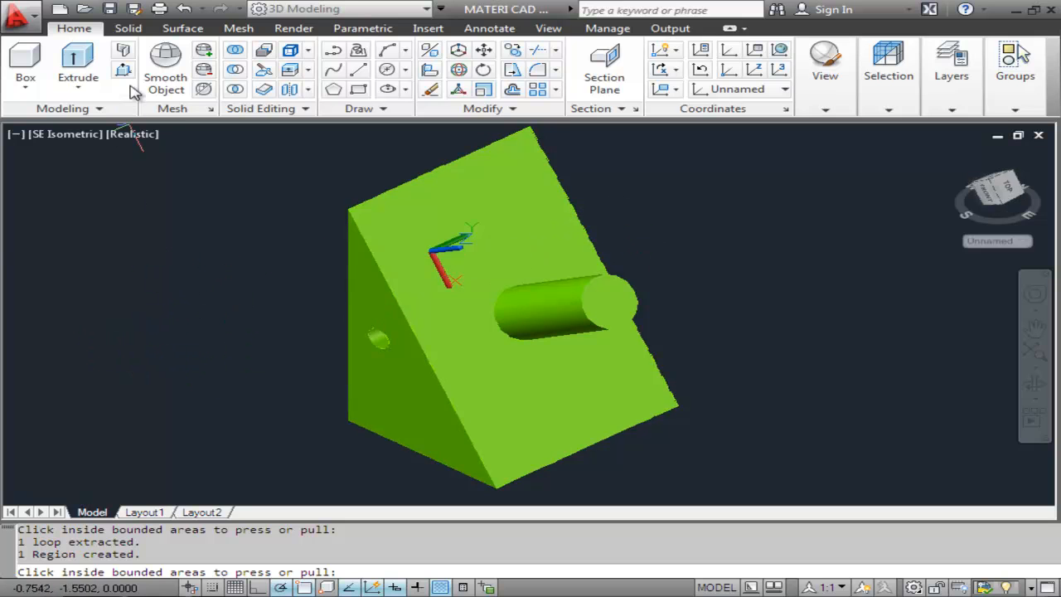
Examine the side-face hole and the cylinder on the wedge from several angles with Free Orbit and a preset view.
click(551, 30)
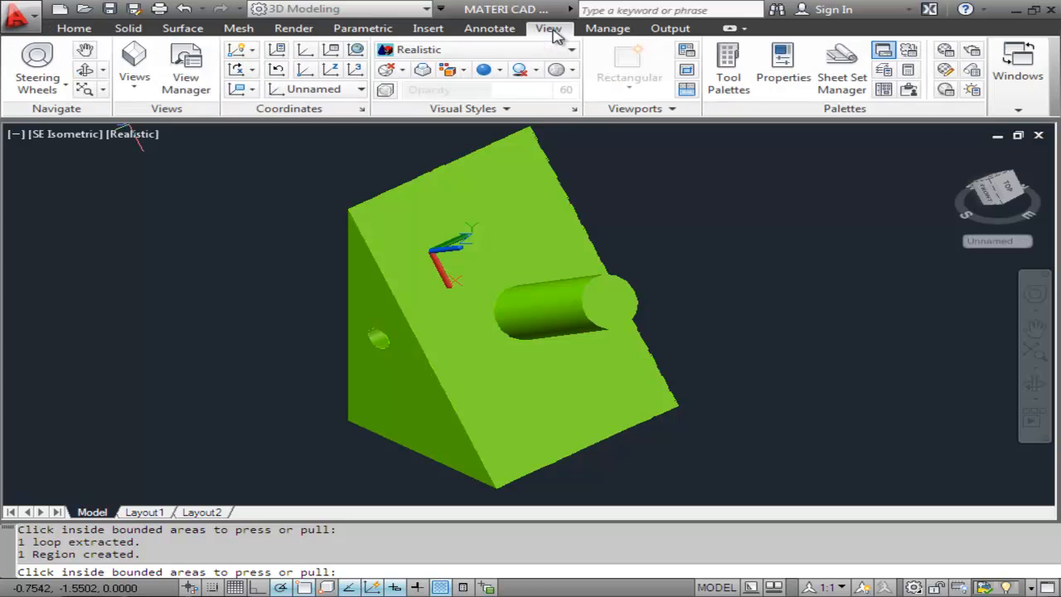
click(102, 69)
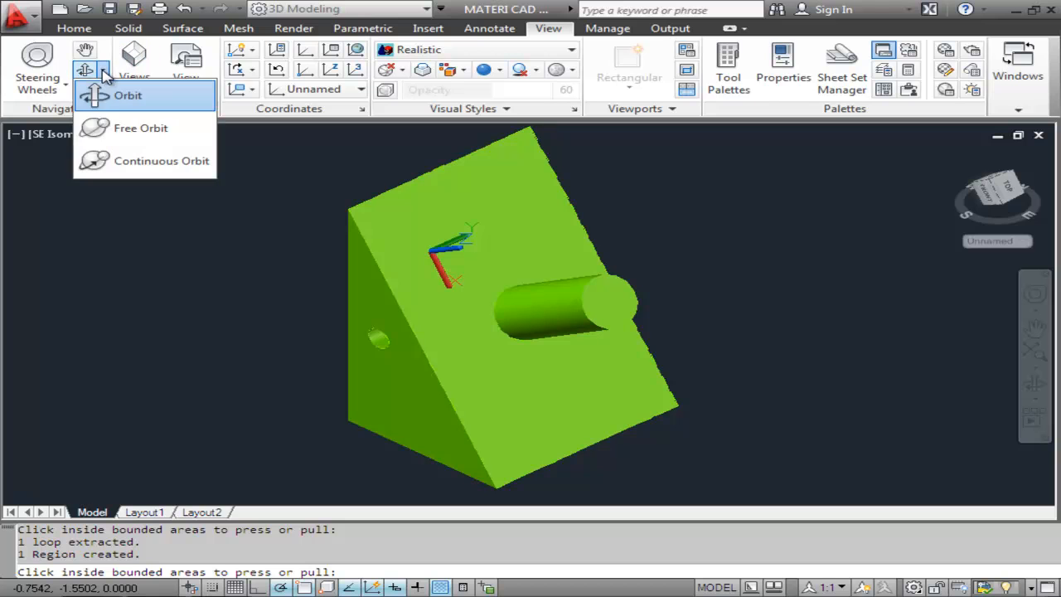
click(124, 96)
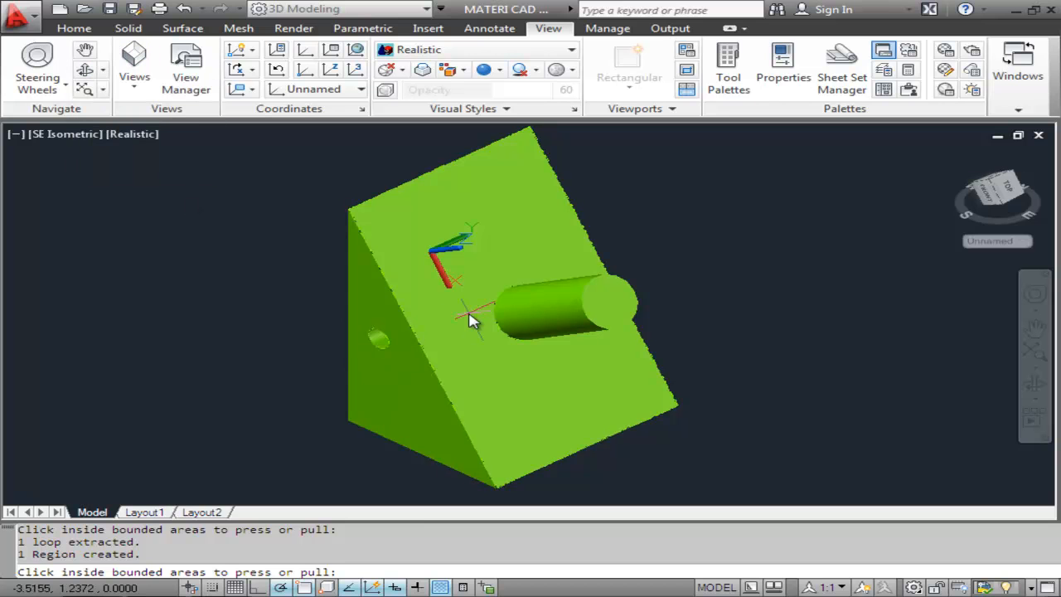
click(103, 69)
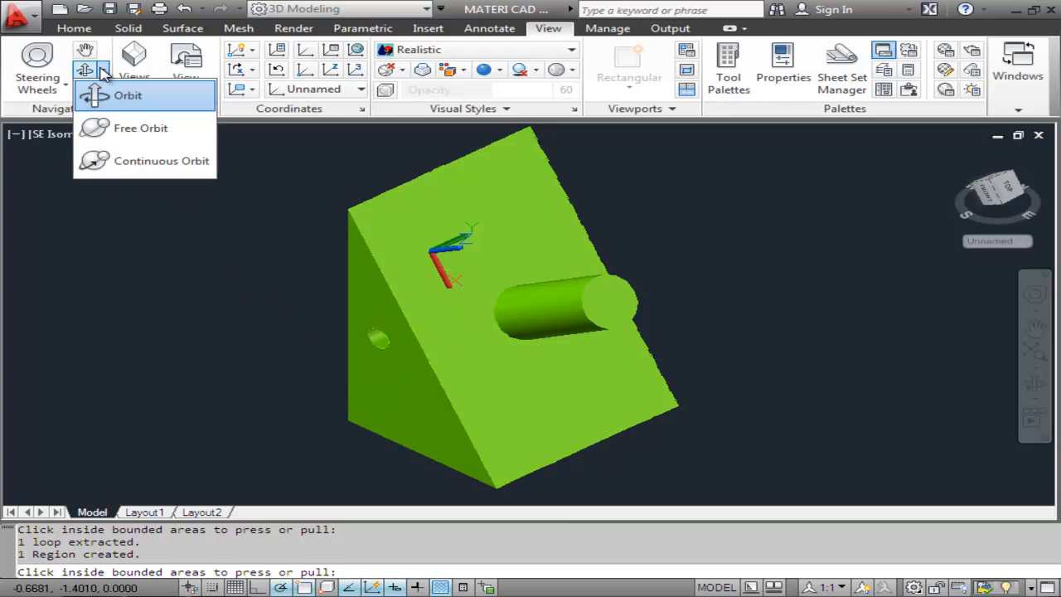
click(129, 129)
drag(277, 291, 487, 282)
drag(578, 337, 494, 262)
key(Escape)
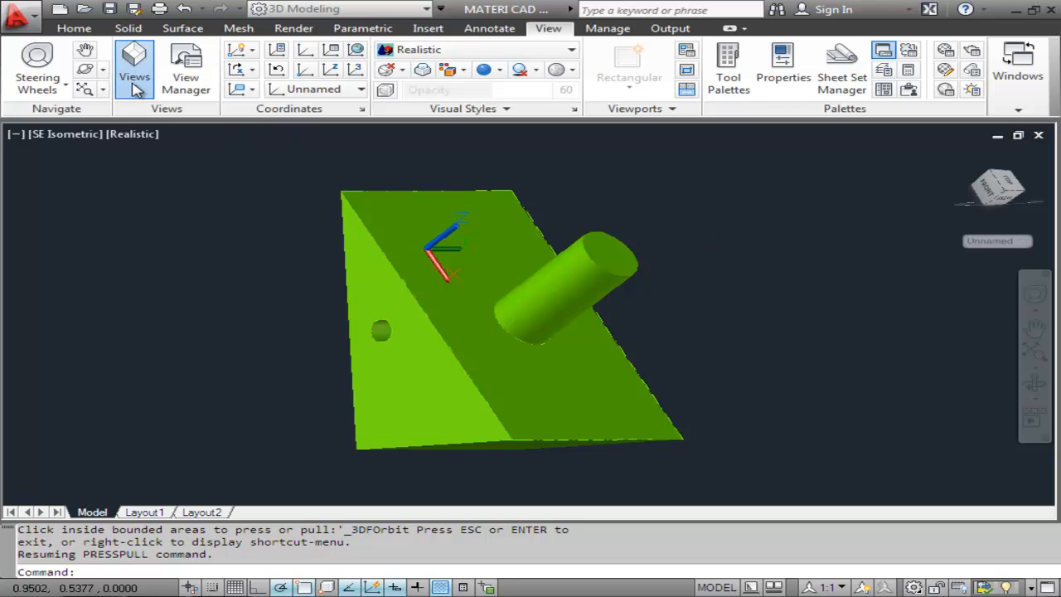
click(178, 236)
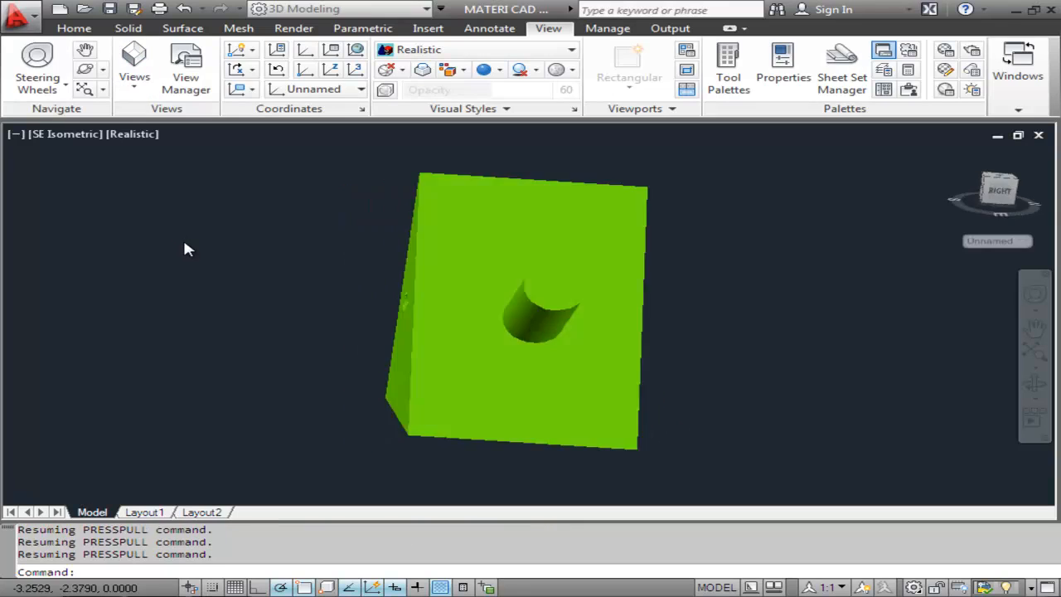